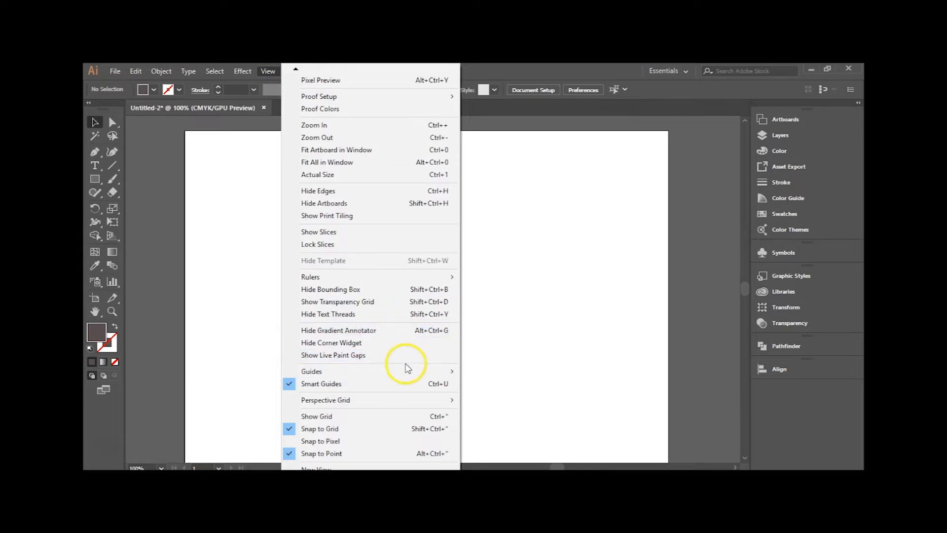
Step: Show the rulers around the document window
mouse_move(407, 372)
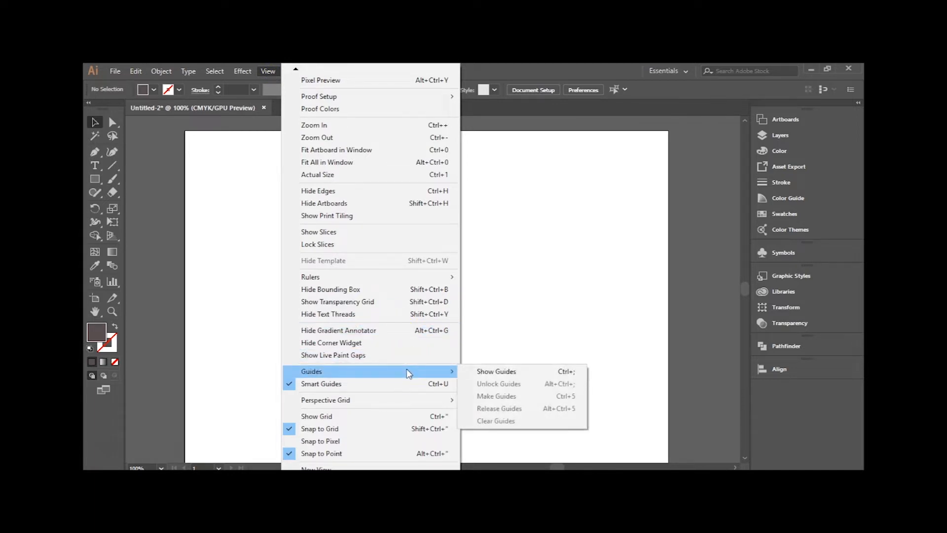
mouse_move(381, 278)
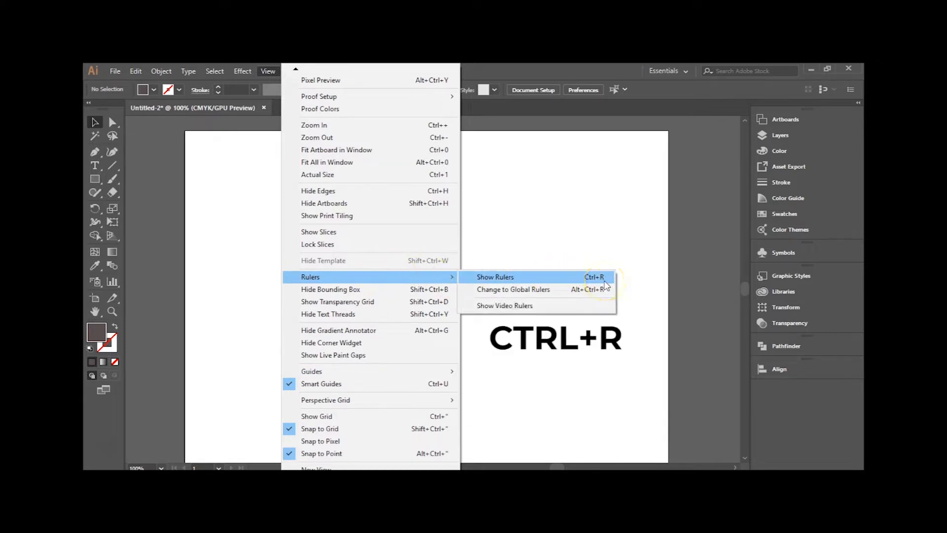
click(560, 277)
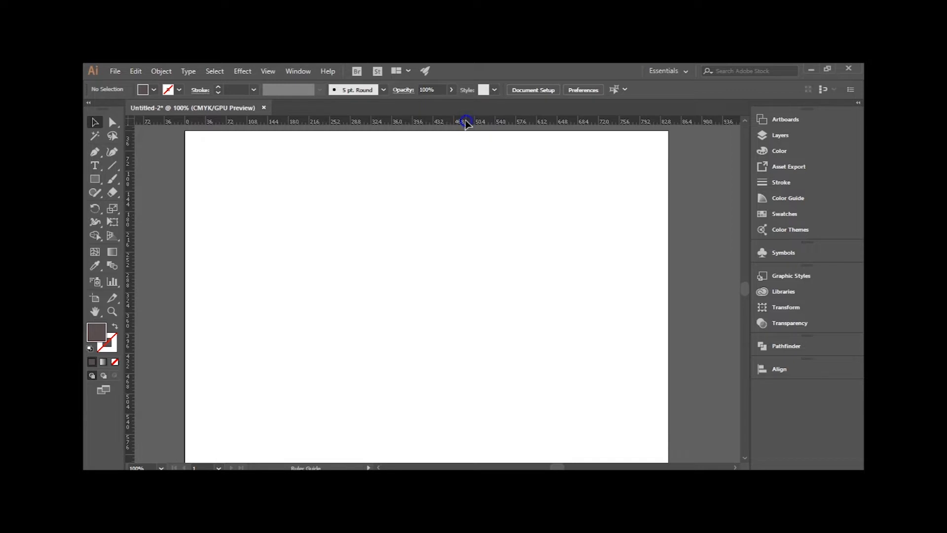
Step: Place a horizontal ruler guide across the upper half of the artboard and turn on guide visibility
drag(465, 122, 479, 270)
drag(486, 216, 571, 341)
right_click(565, 333)
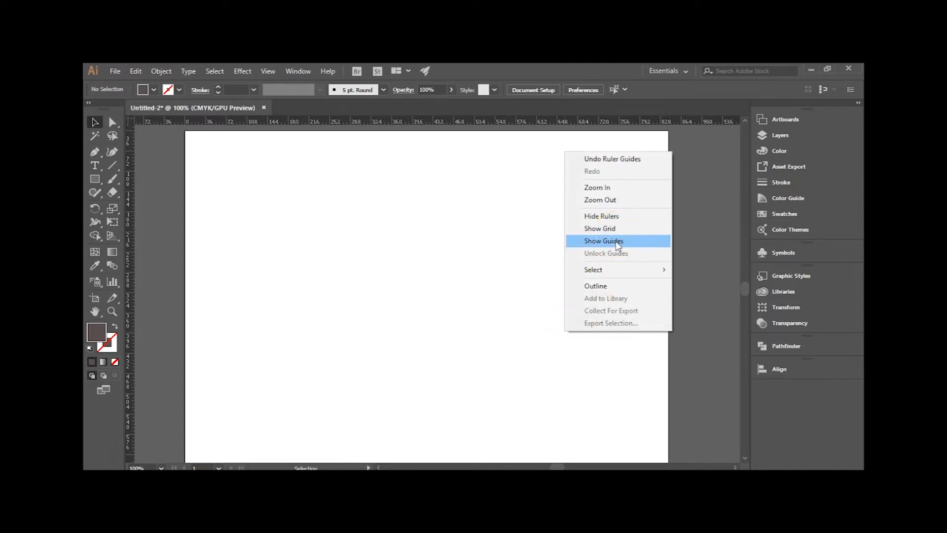
click(610, 241)
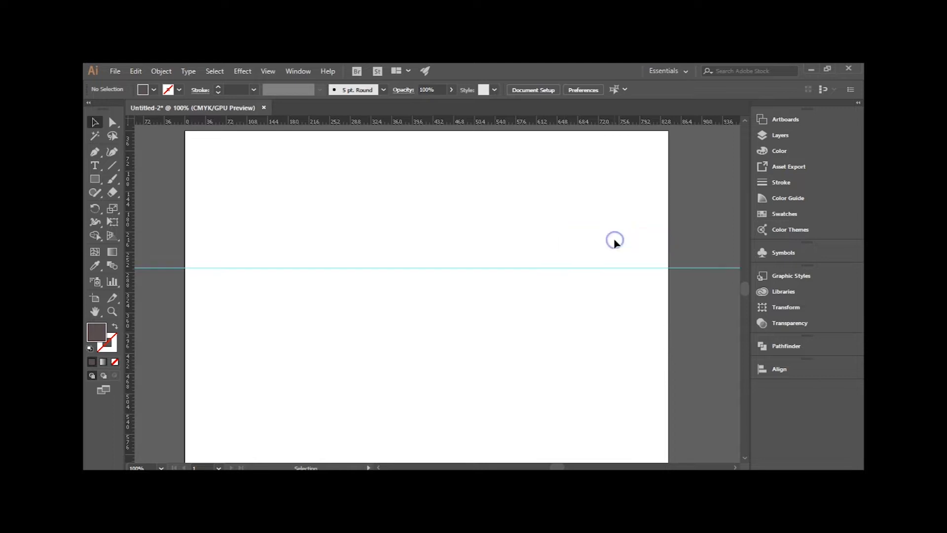
Step: Select the horizontal guide and move it slightly upward on the artboard
drag(616, 243, 671, 338)
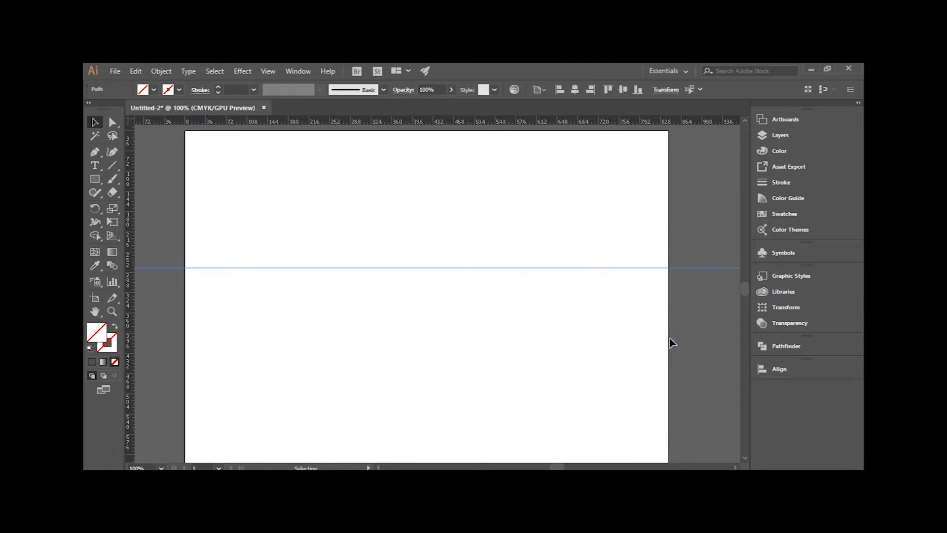
click(627, 344)
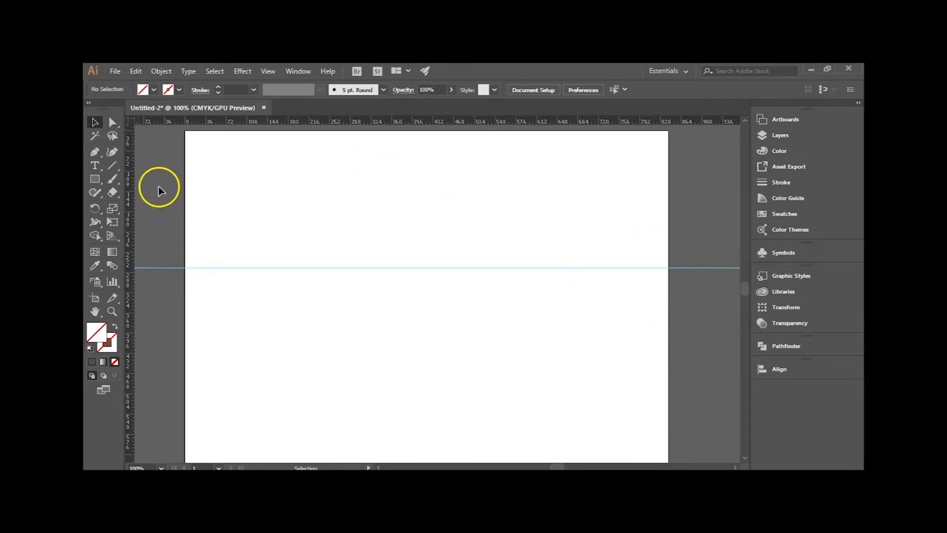
drag(437, 242, 477, 303)
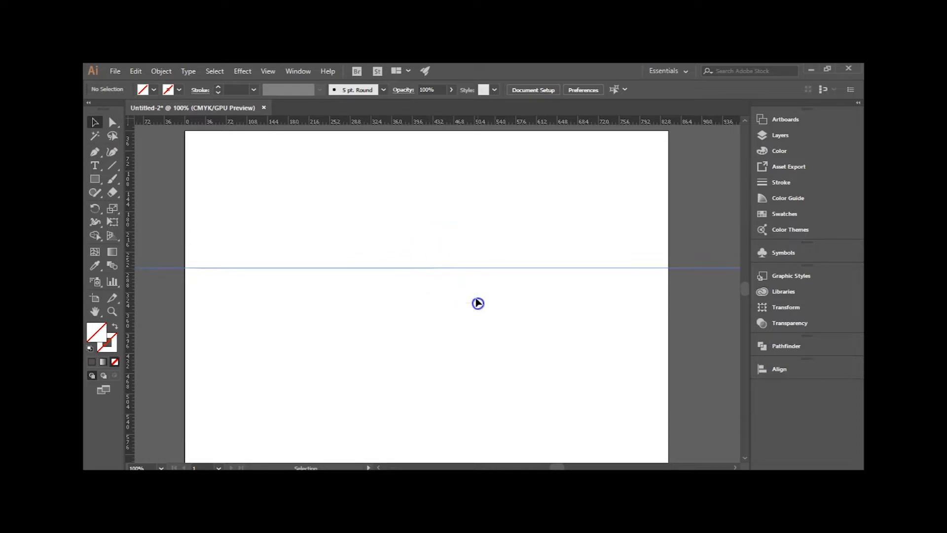
mouse_move(457, 271)
mouse_down()
mouse_move(467, 317)
mouse_move(465, 265)
mouse_up()
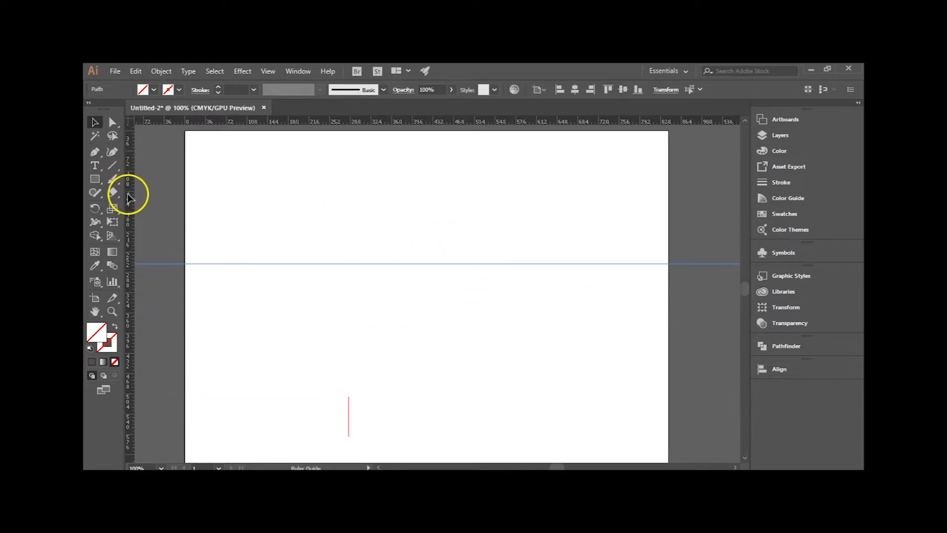
Step: Add a vertical guide near the artboard's centre, a second horizontal guide above the first, and another vertical guide to the left
drag(128, 195, 417, 206)
drag(458, 124, 475, 194)
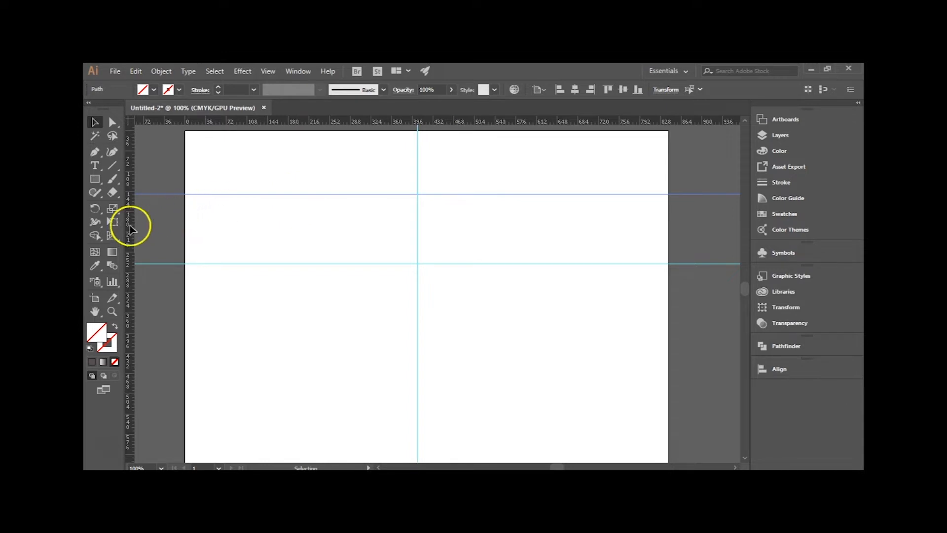
drag(129, 229, 358, 264)
Step: Select all four guides together and move them down and to the right, then deselect them
click(495, 319)
drag(466, 166, 319, 304)
drag(416, 260, 455, 301)
click(491, 322)
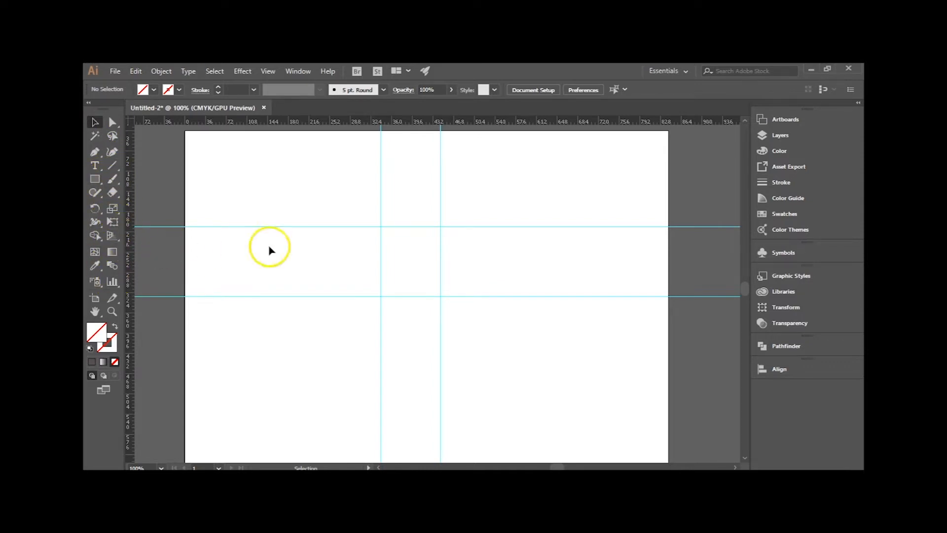
click(357, 197)
drag(356, 197, 493, 354)
click(536, 365)
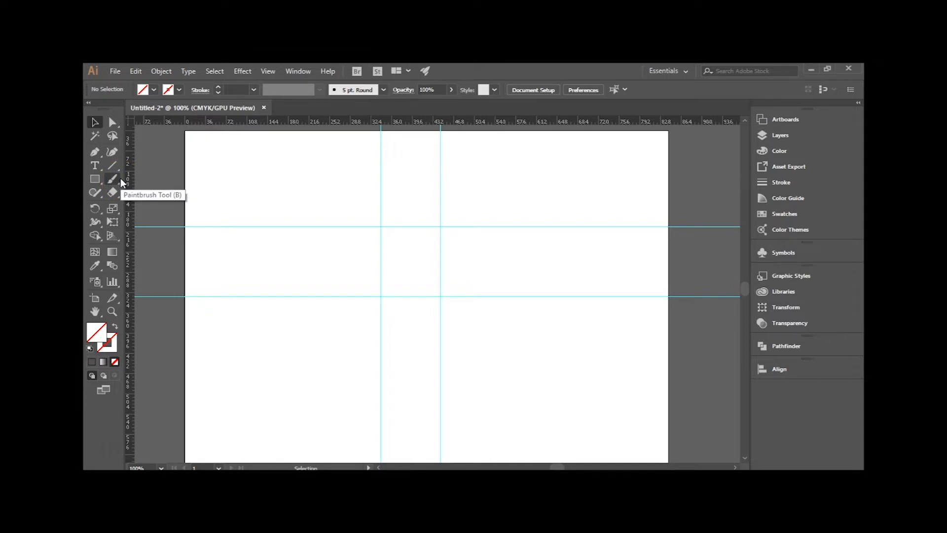
Step: Draw a rectangle that fills the cell enclosed by the four guides
click(94, 179)
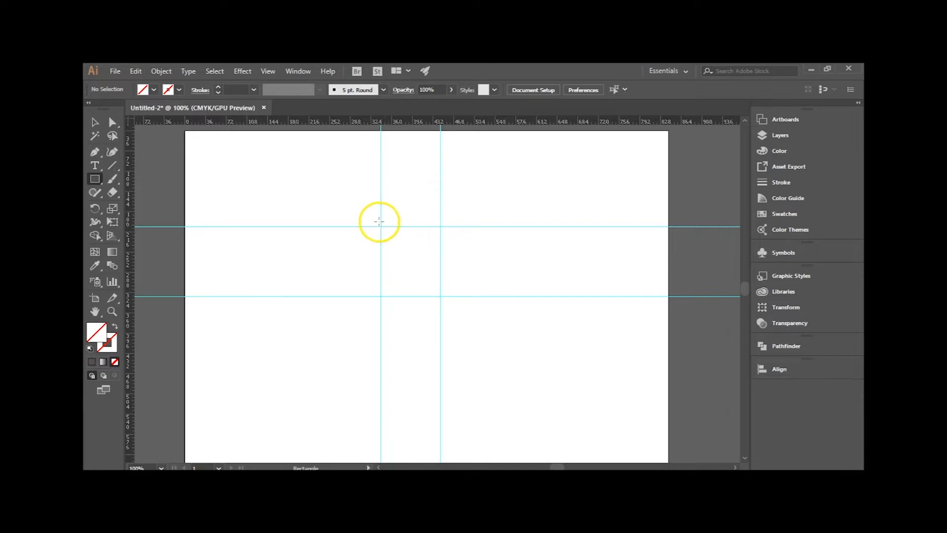
scroll(387, 222, up, 2)
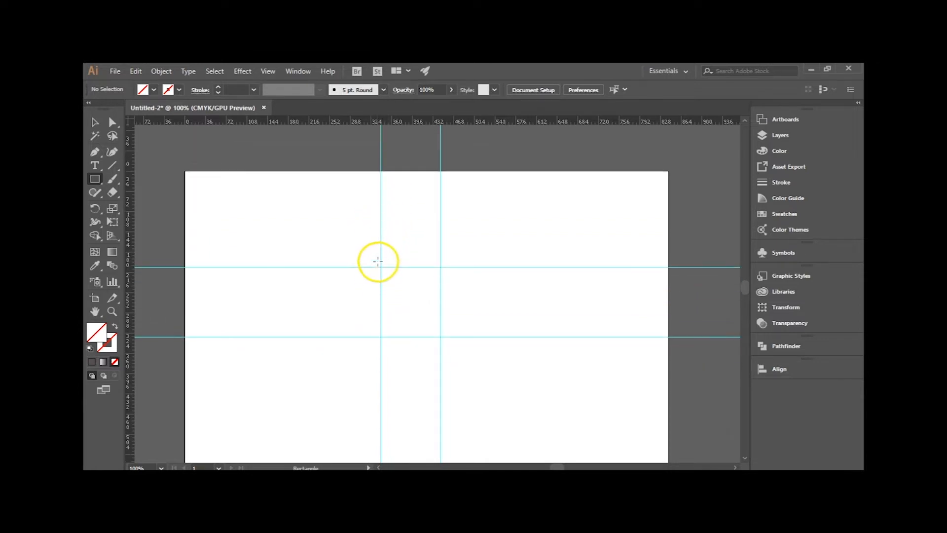
drag(381, 267, 441, 339)
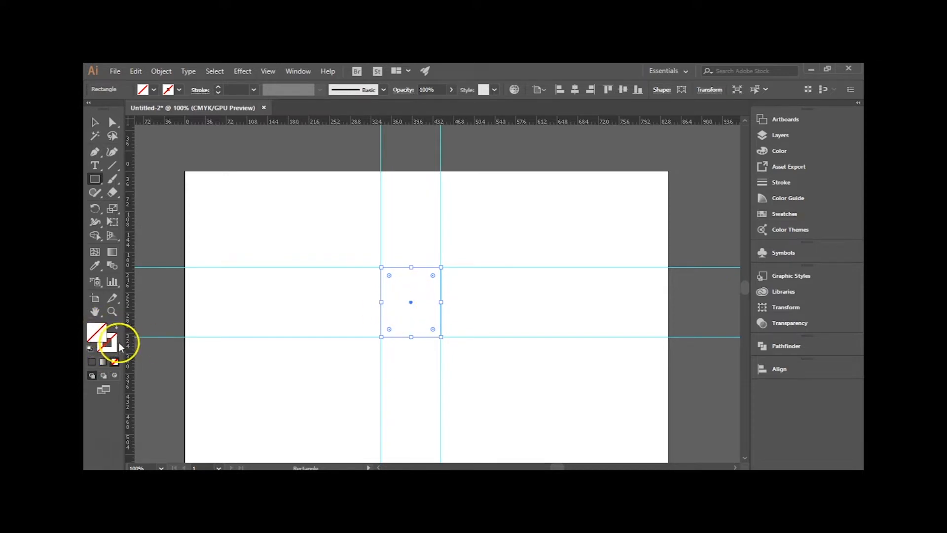
Step: Fill the rectangle with pure red, #ff0000, and deselect it
double_click(98, 335)
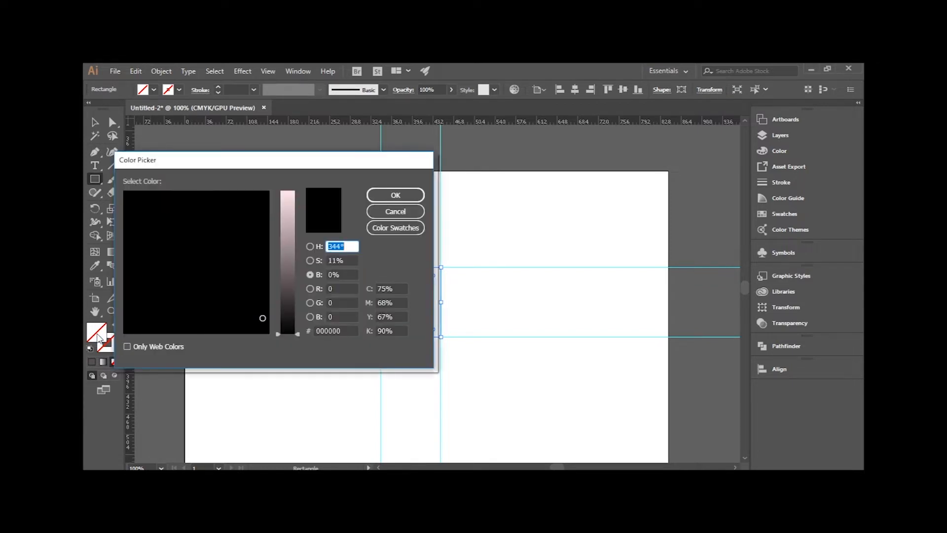
drag(287, 256, 288, 191)
drag(190, 201, 111, 178)
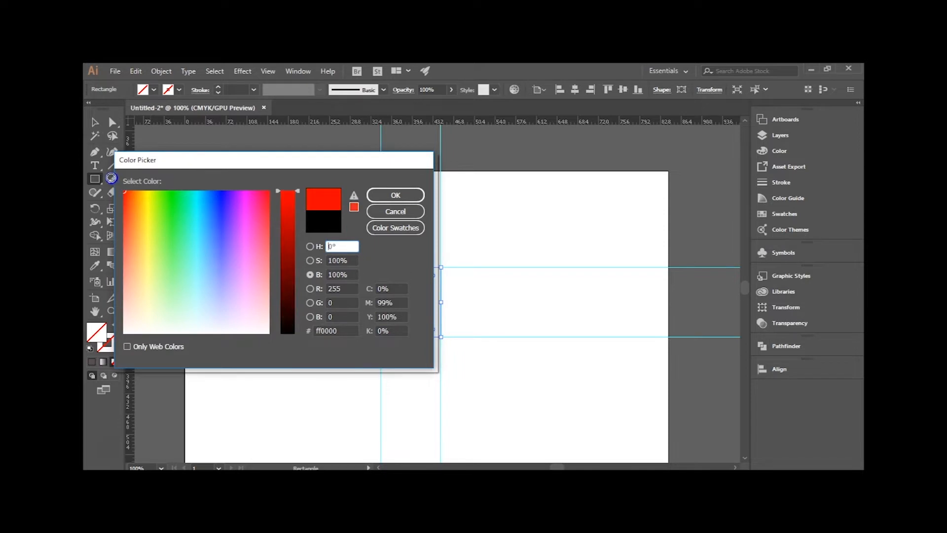
click(389, 200)
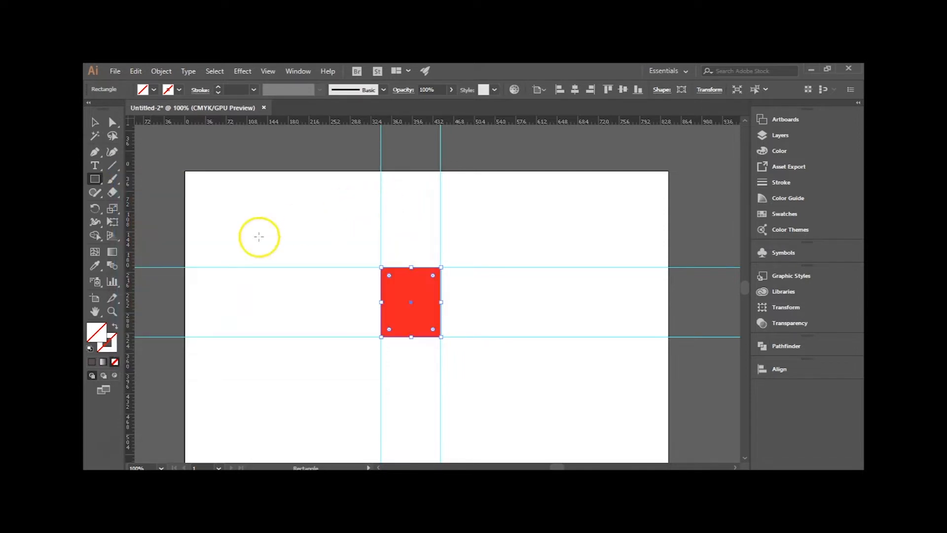
click(95, 121)
click(321, 294)
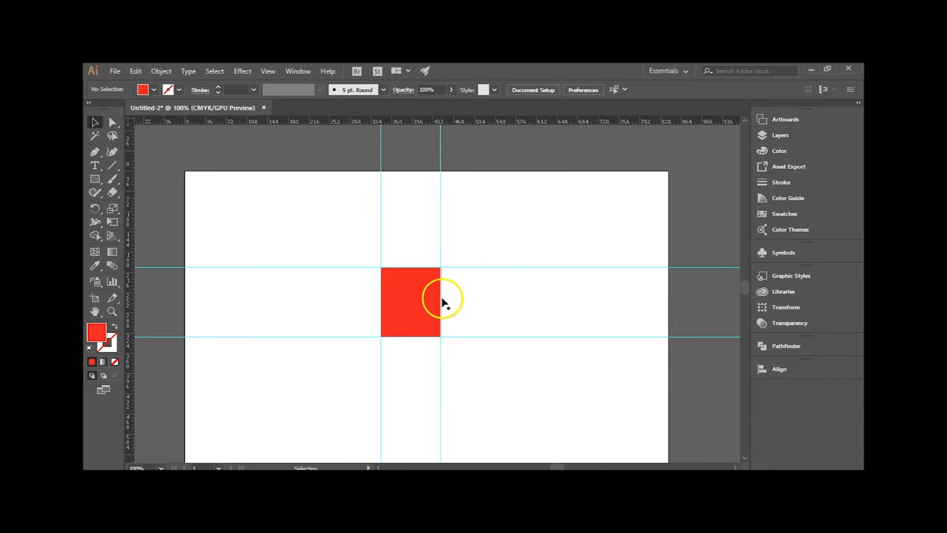
Step: Delete the red rectangle between the guides
scroll(437, 295, up, 2)
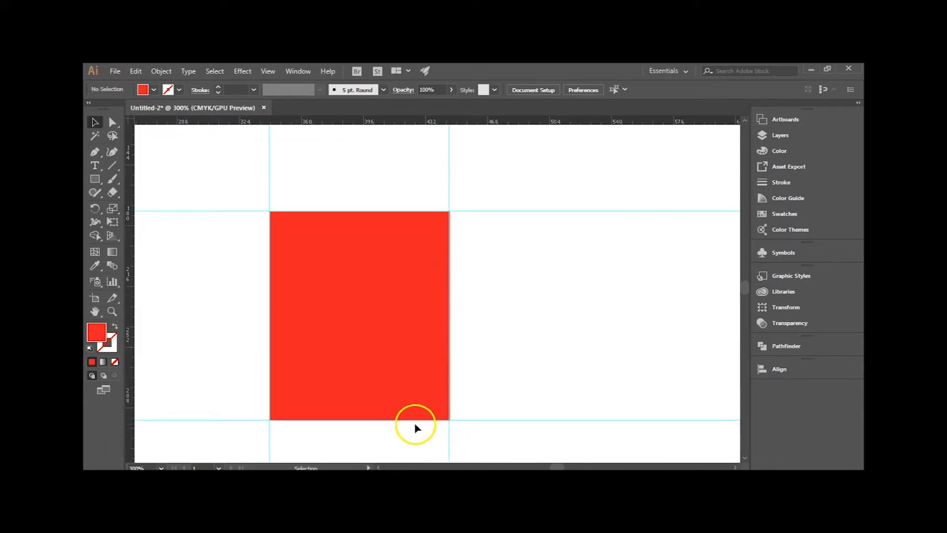
click(421, 406)
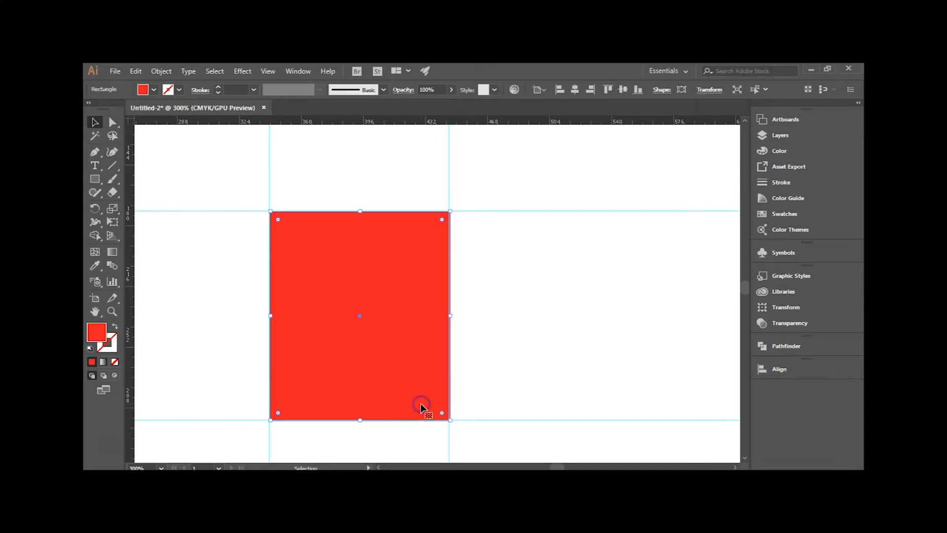
key(Delete)
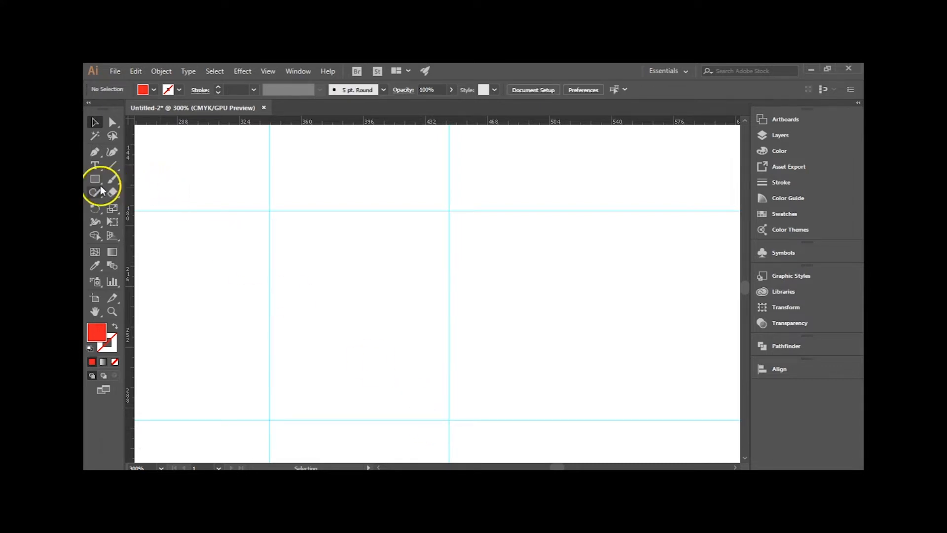
Step: Review the Smart Guides, snapping and guide options for the view, and activate the Rectangle tool
click(266, 72)
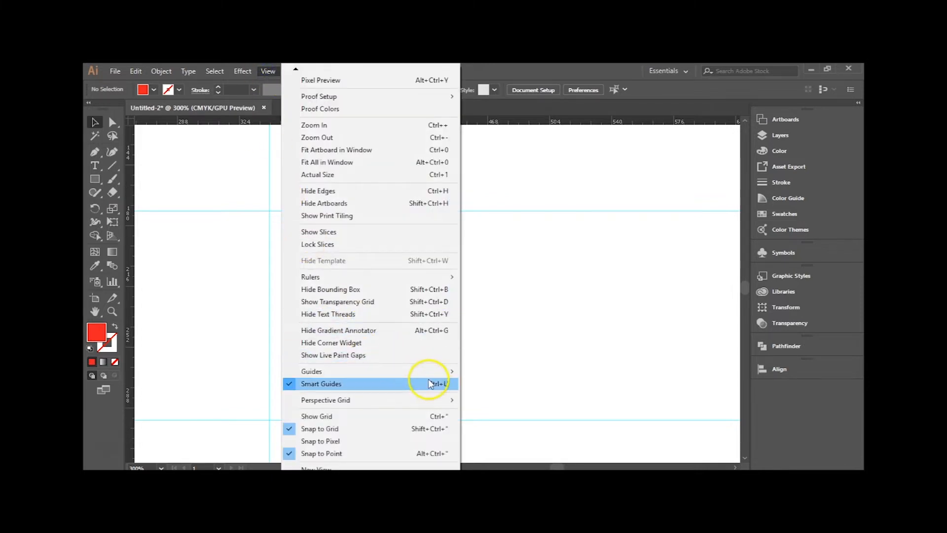
click(398, 390)
scroll(291, 213, up, 1)
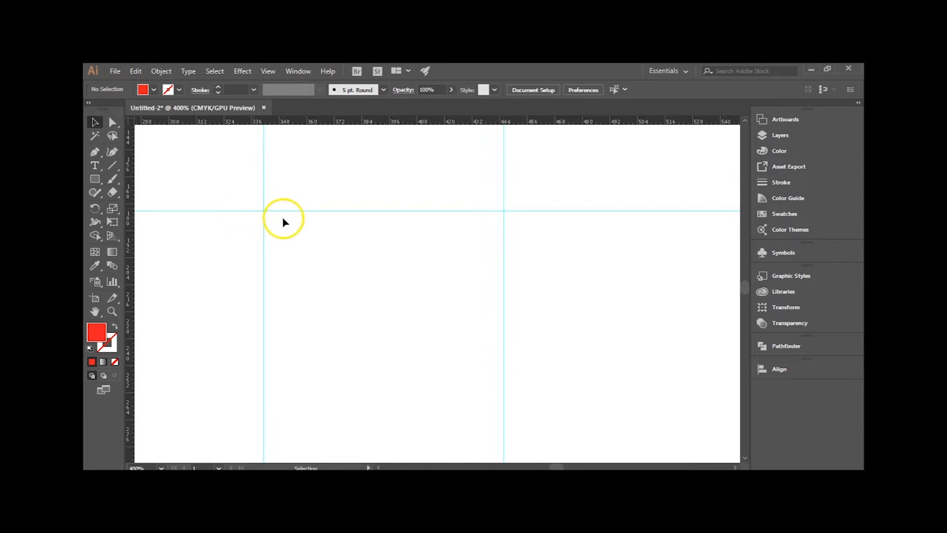
click(95, 179)
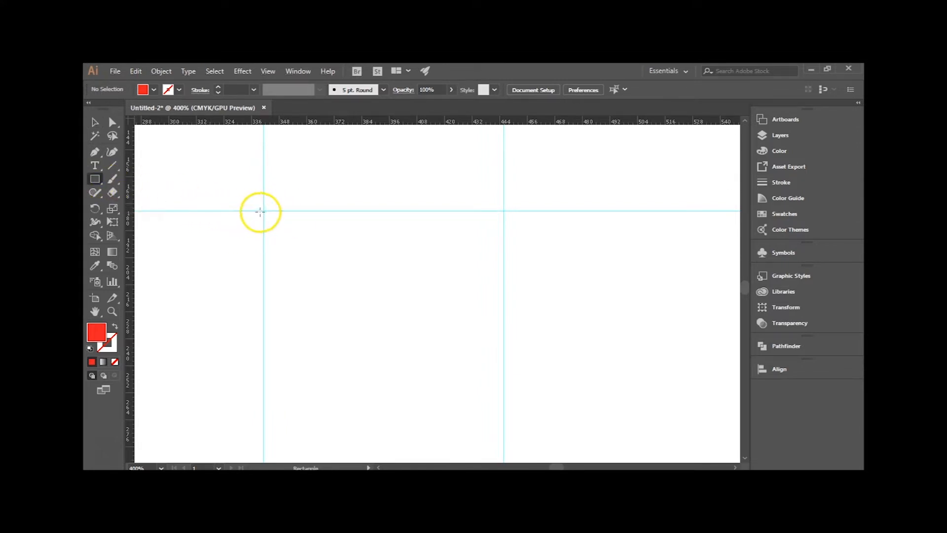
click(299, 200)
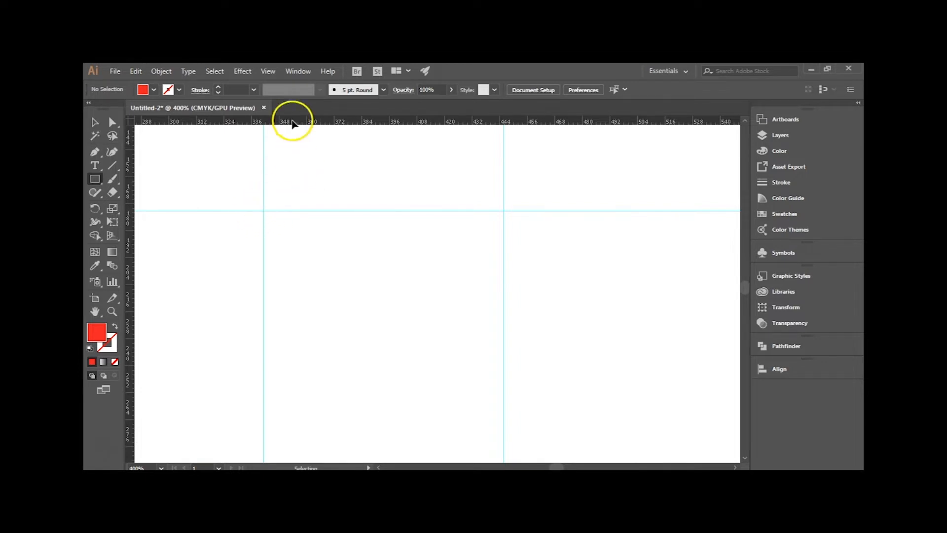
click(266, 72)
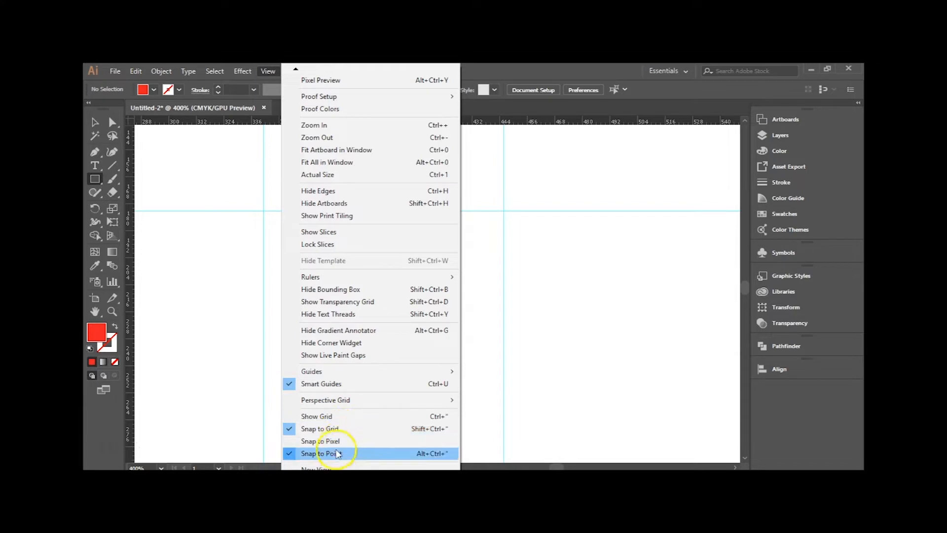
mouse_move(349, 374)
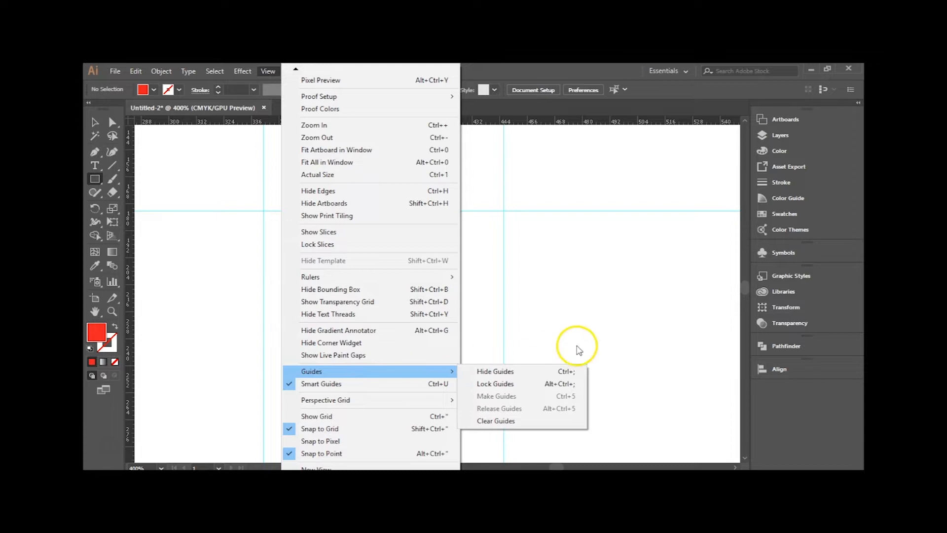
click(531, 268)
click(518, 237)
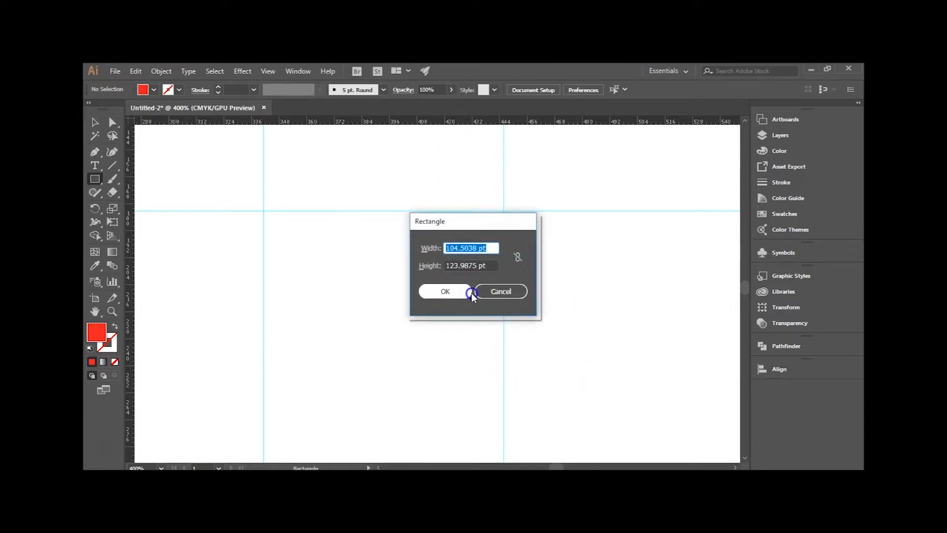
click(501, 291)
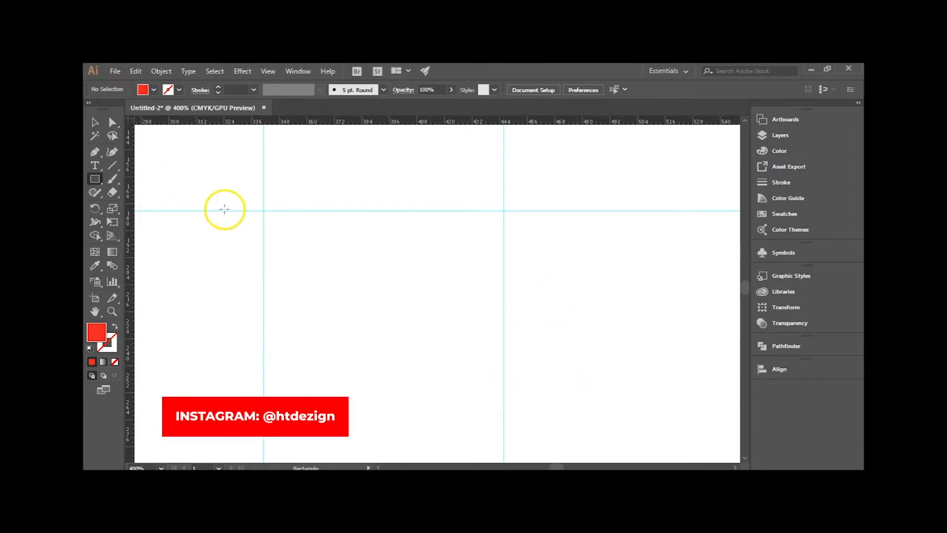
Step: Draw a red rectangle from the upper-left to the lower-right guide intersection and deselect it
drag(264, 211, 498, 285)
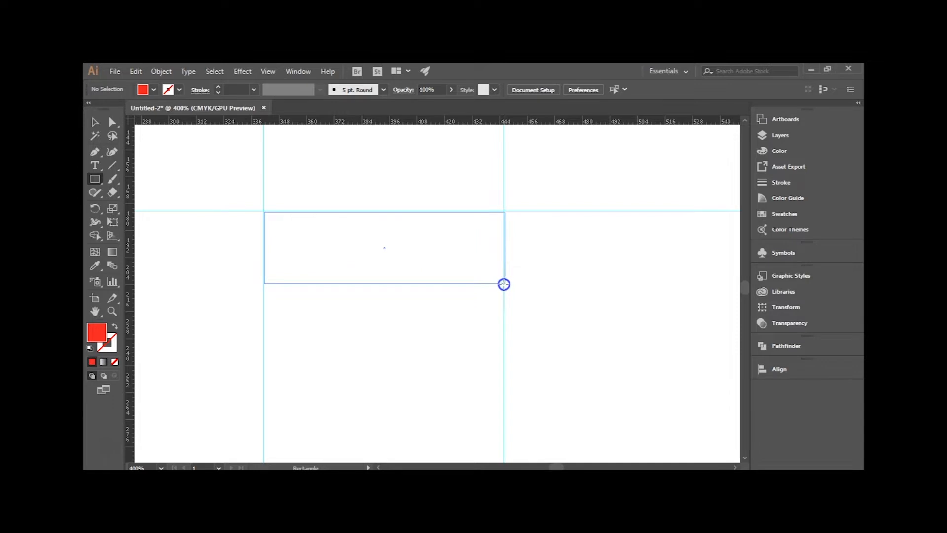
drag(503, 285, 505, 354)
key(v)
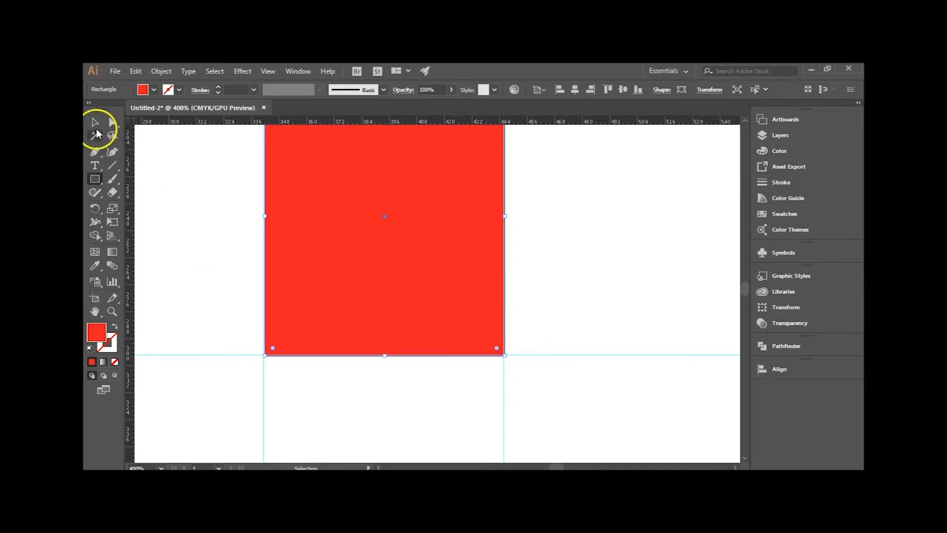
click(209, 262)
Step: Examine how the red rectangle's edges line up with the surrounding guides on the artboard
scroll(417, 377, down, 2)
click(493, 282)
drag(417, 346, 441, 313)
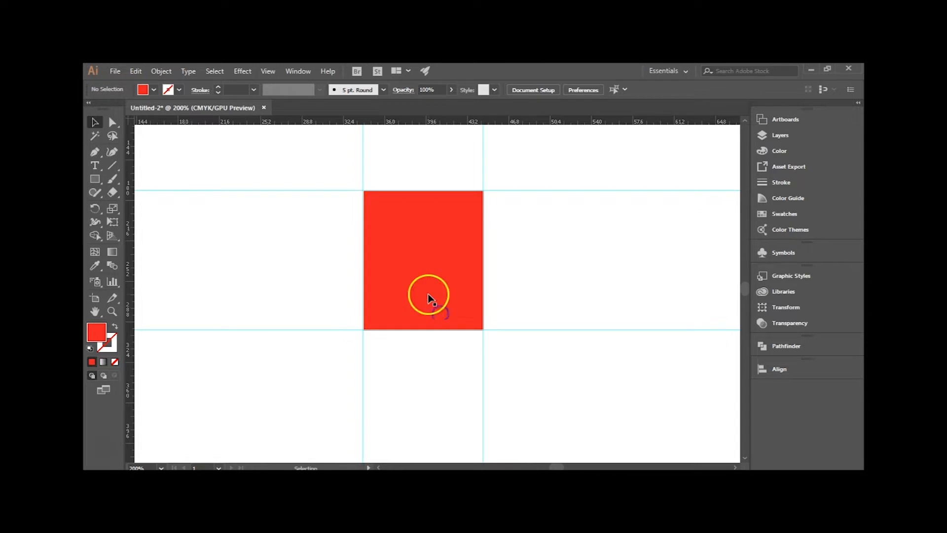
click(427, 296)
scroll(434, 296, down, 3)
scroll(448, 275, up, 3)
drag(486, 239, 493, 370)
scroll(440, 373, down, 2)
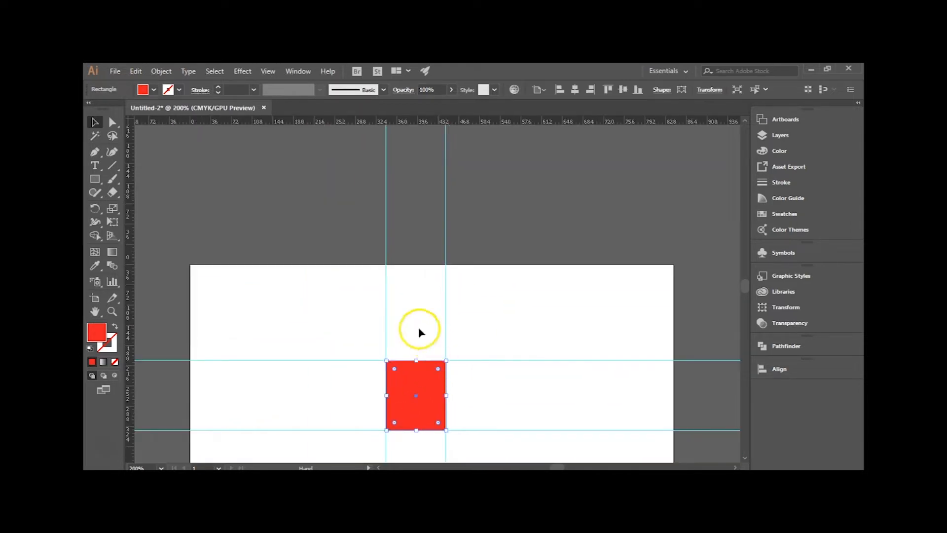
click(139, 247)
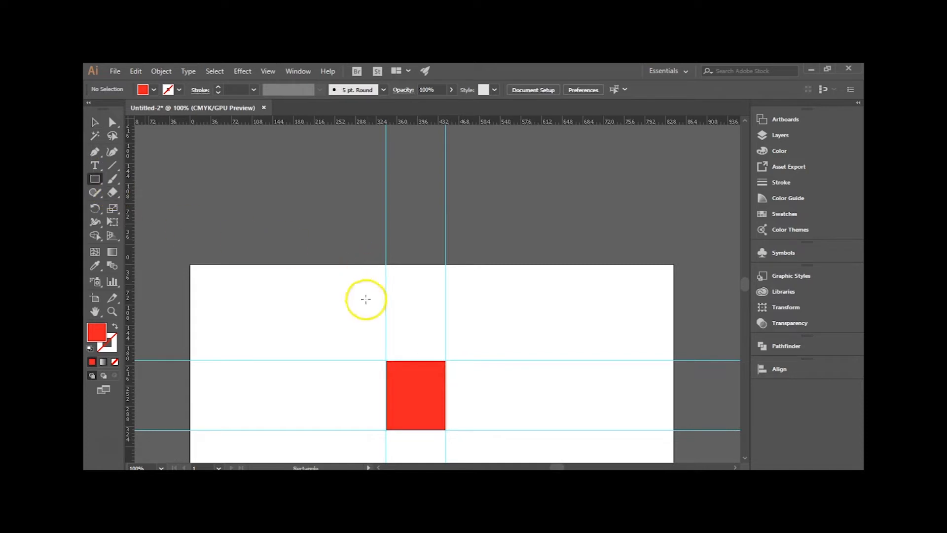
Step: Draw two more red rectangles from the existing rectangle's lower-left and upper-right corners to the matching artboard corners, and deselect
drag(370, 398, 372, 233)
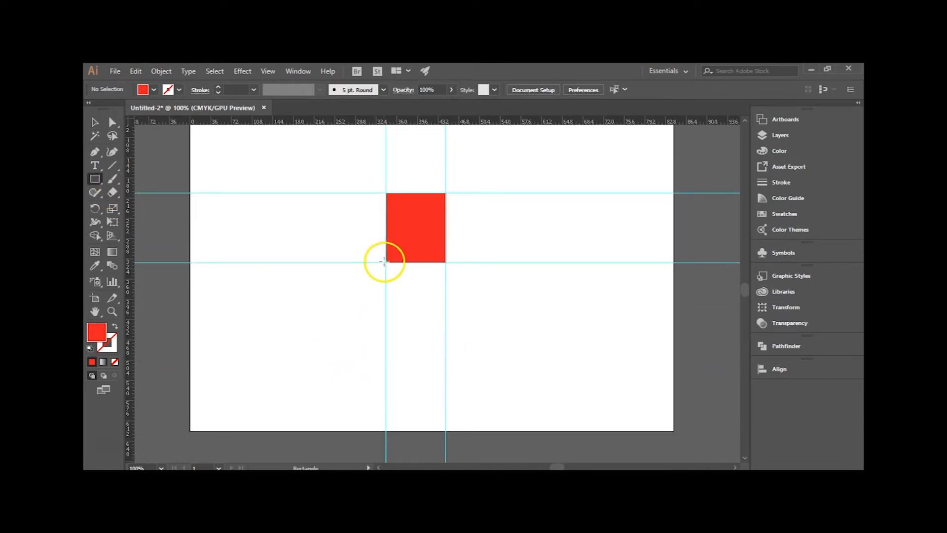
drag(288, 373, 193, 429)
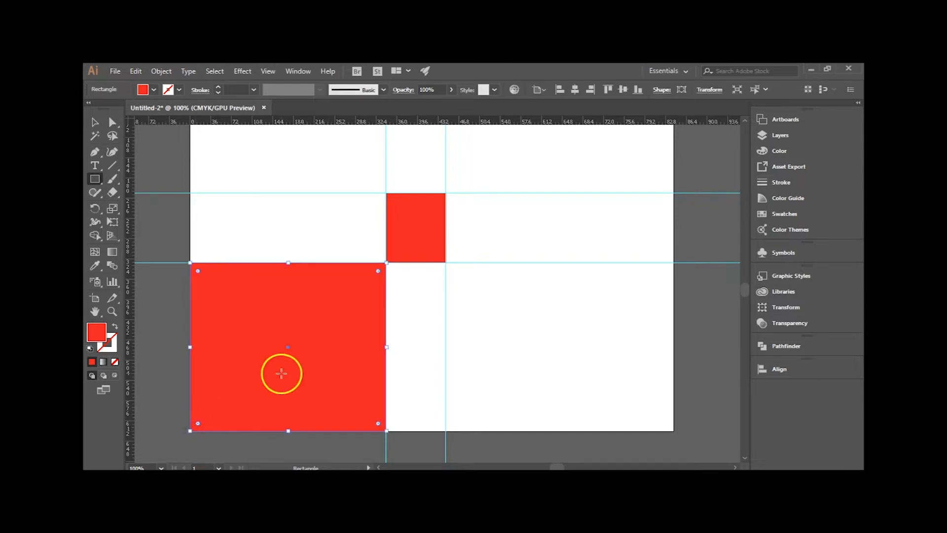
drag(511, 226, 432, 368)
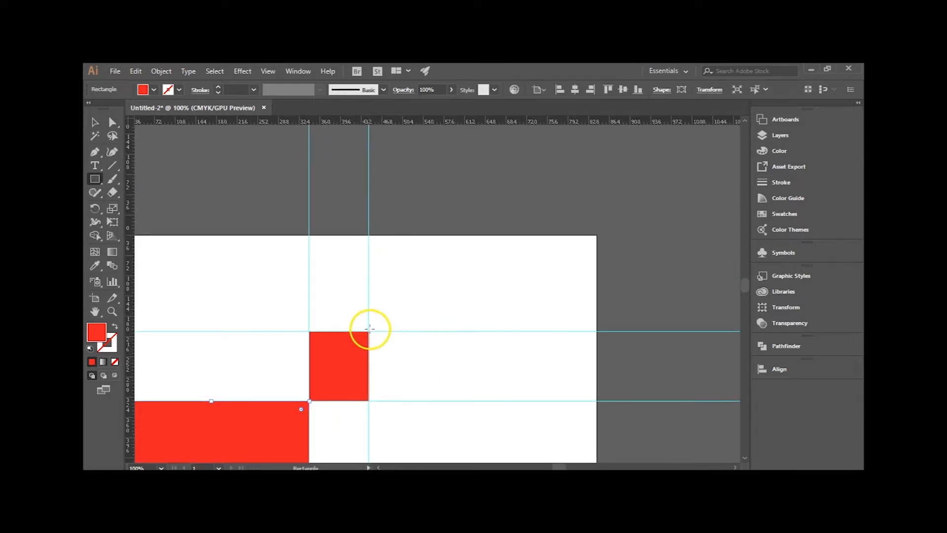
drag(418, 292, 597, 235)
click(95, 122)
click(200, 172)
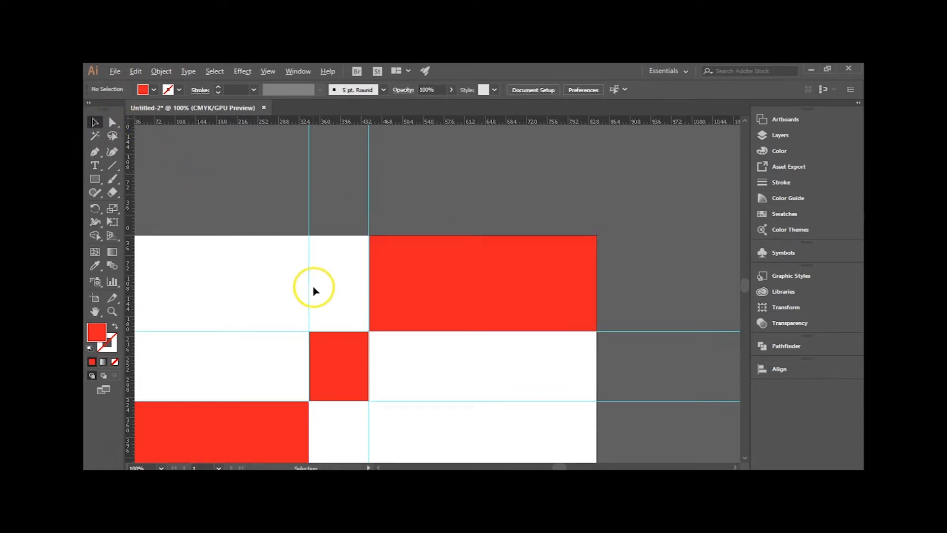
Step: Delete the two large corner rectangles, keeping only the small red rectangle between the guides
scroll(313, 289, down, 4)
drag(381, 342, 439, 337)
scroll(392, 298, up, 3)
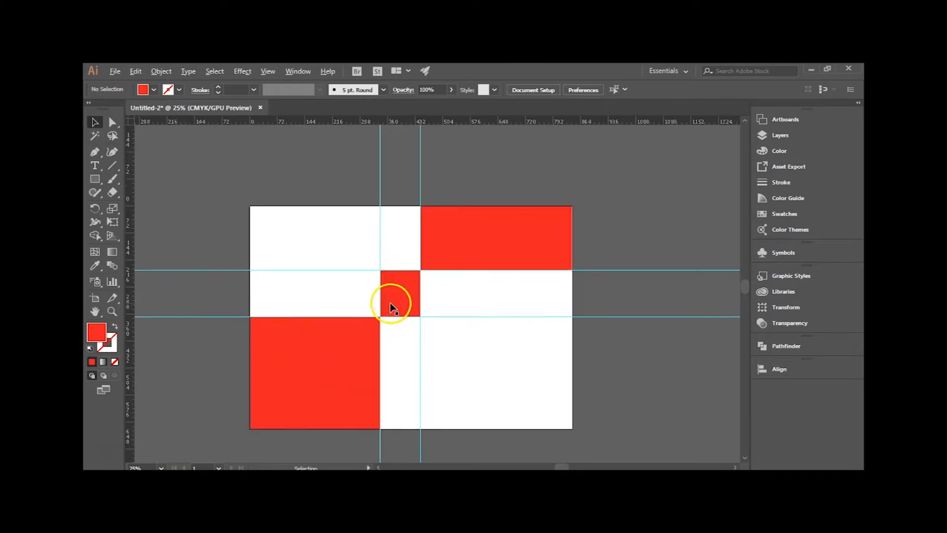
click(448, 244)
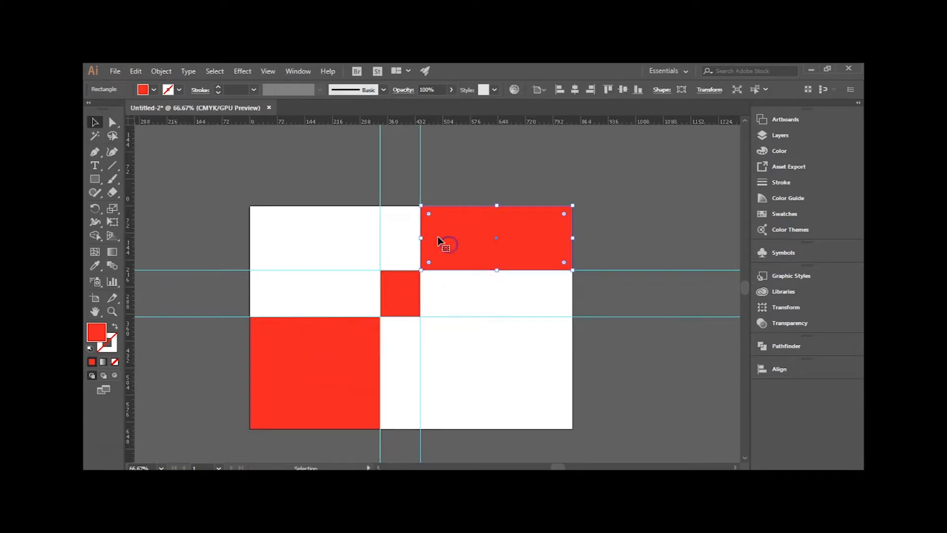
key(Delete)
click(336, 354)
key(Delete)
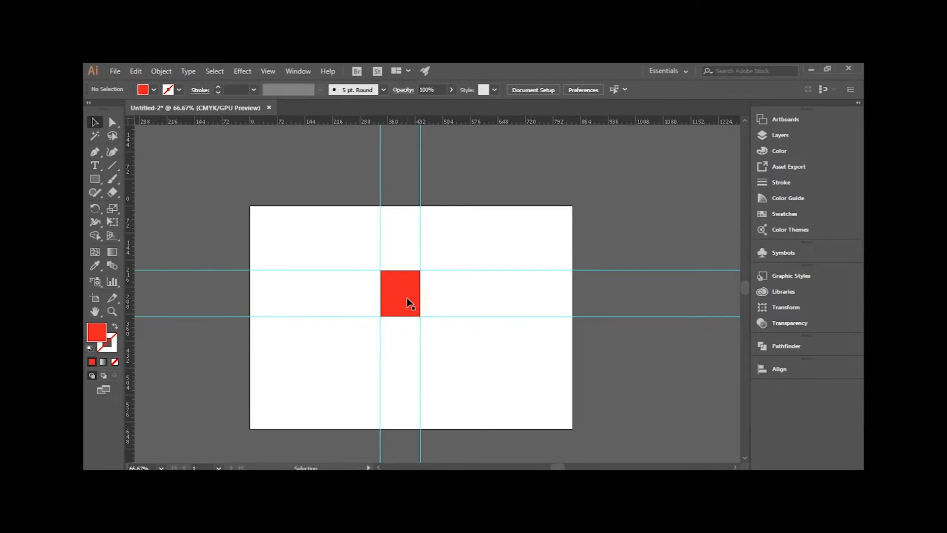
scroll(407, 298, up, 2)
click(412, 285)
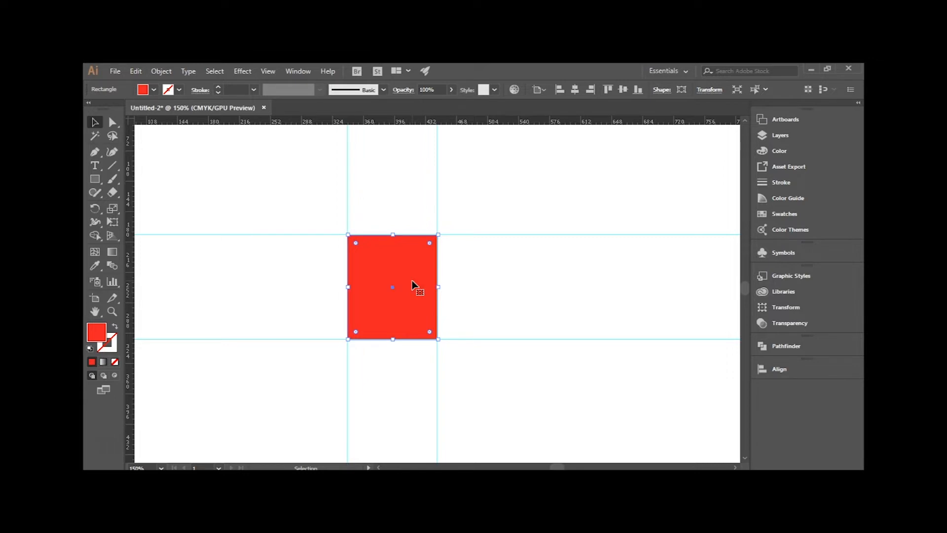
click(393, 281)
click(455, 220)
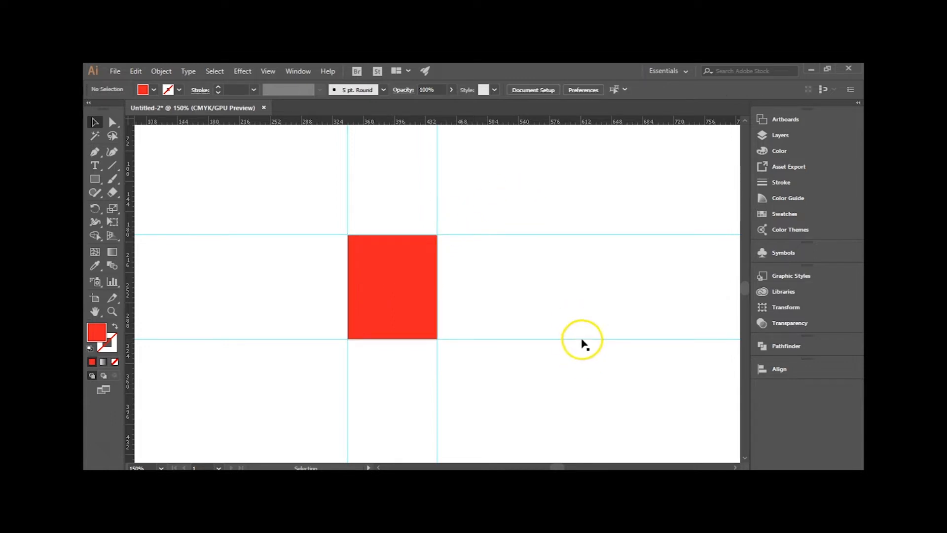
Step: Delete the four guides surrounding the red rectangle one after another
drag(580, 339, 572, 373)
key(Delete)
drag(499, 386, 261, 393)
key(Delete)
drag(296, 176, 309, 282)
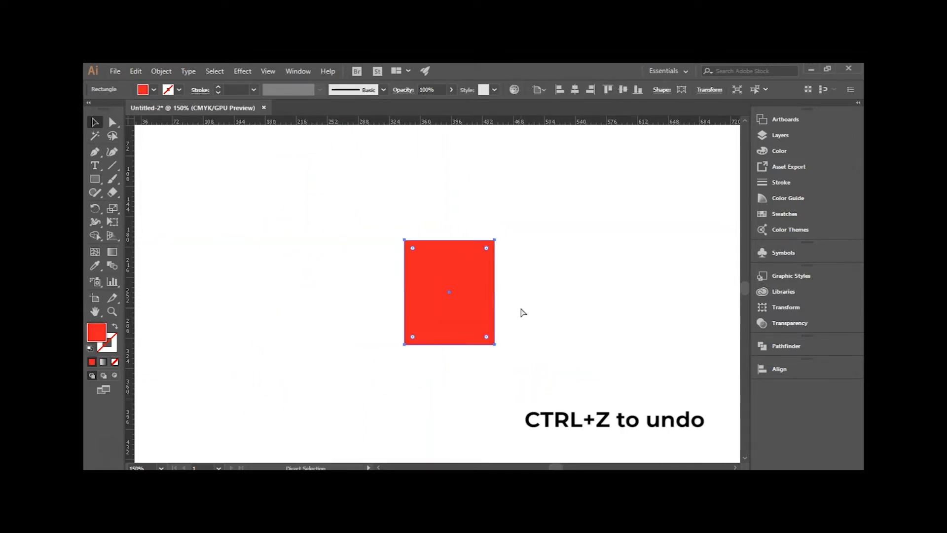
Step: Undo the guide deletions around the red rectangle
key(ctrl+z)
key(ctrl+z)
key(ctrl+z)
key(ctrl+z)
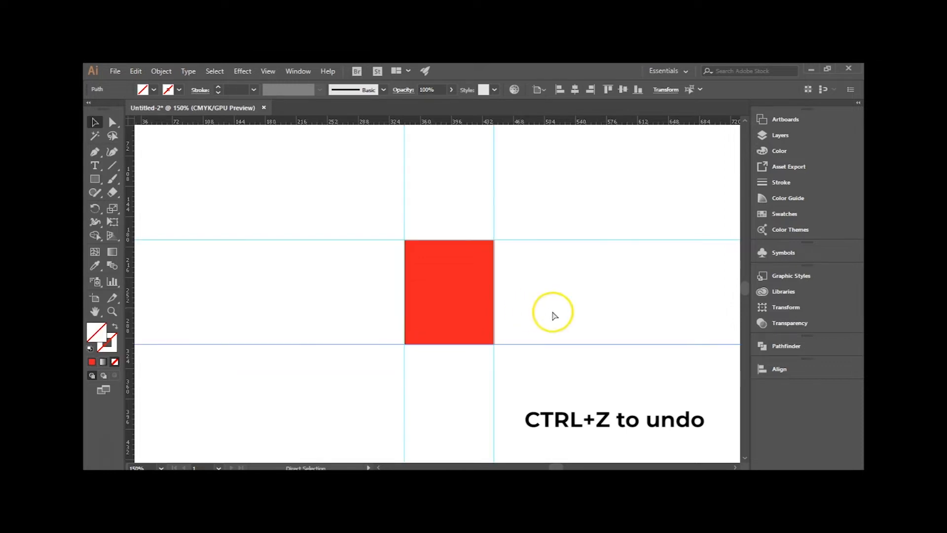
Step: Hide the guides and leave the red rectangle deselected
click(588, 296)
right_click(587, 287)
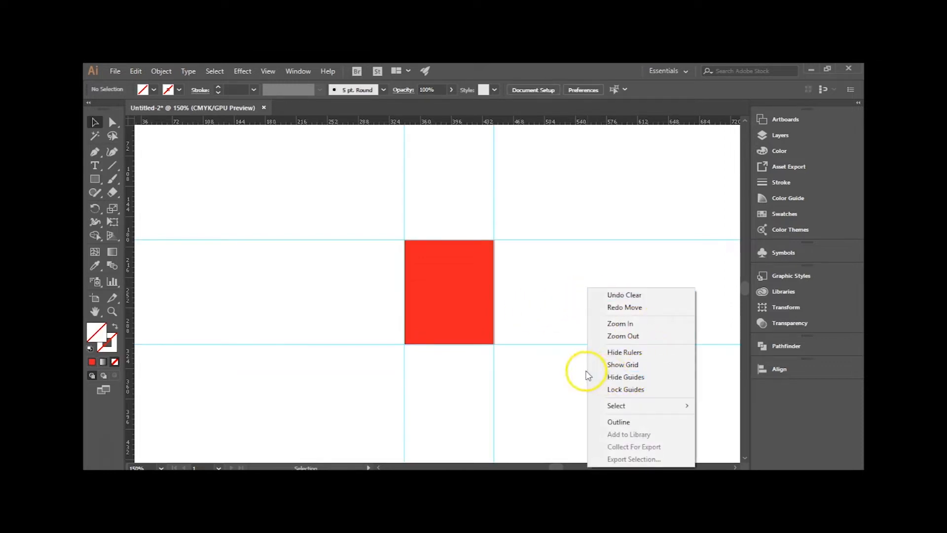
click(615, 377)
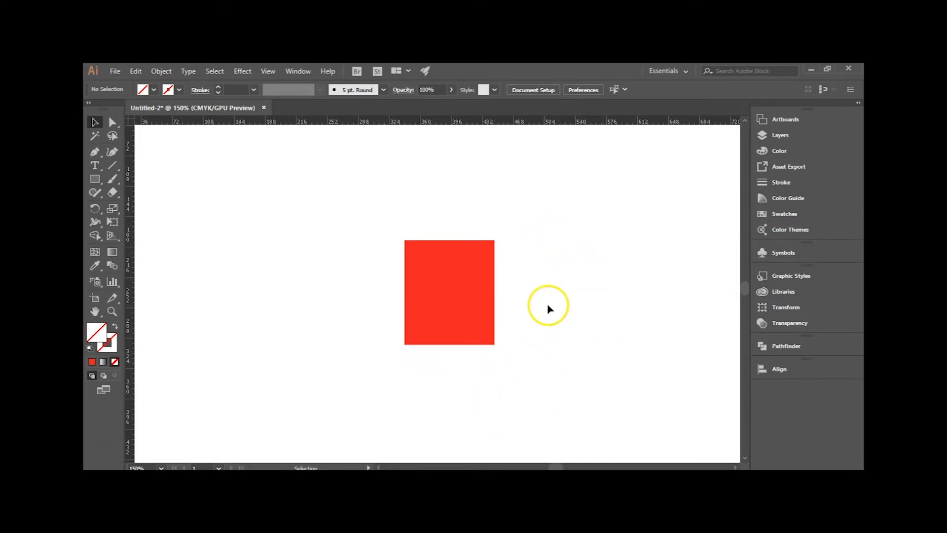
drag(549, 307, 528, 290)
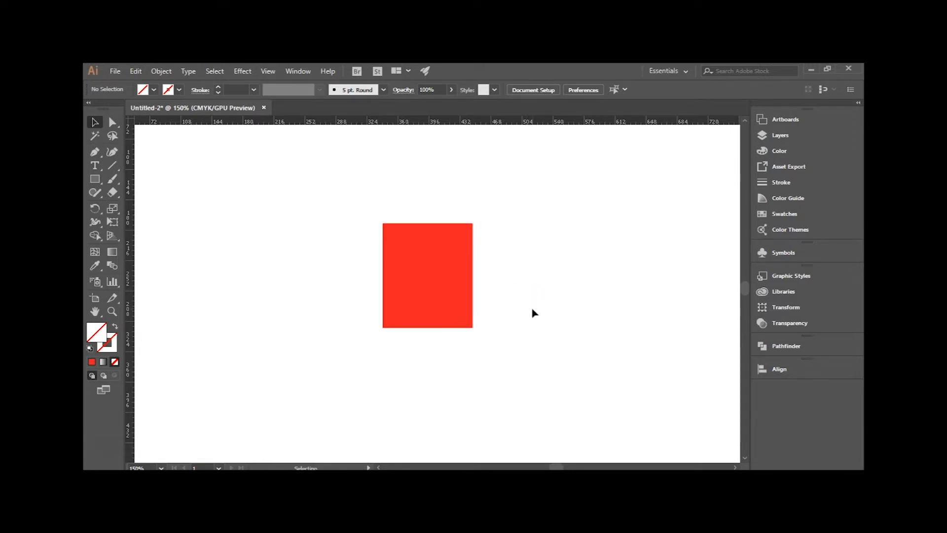
click(446, 289)
click(316, 260)
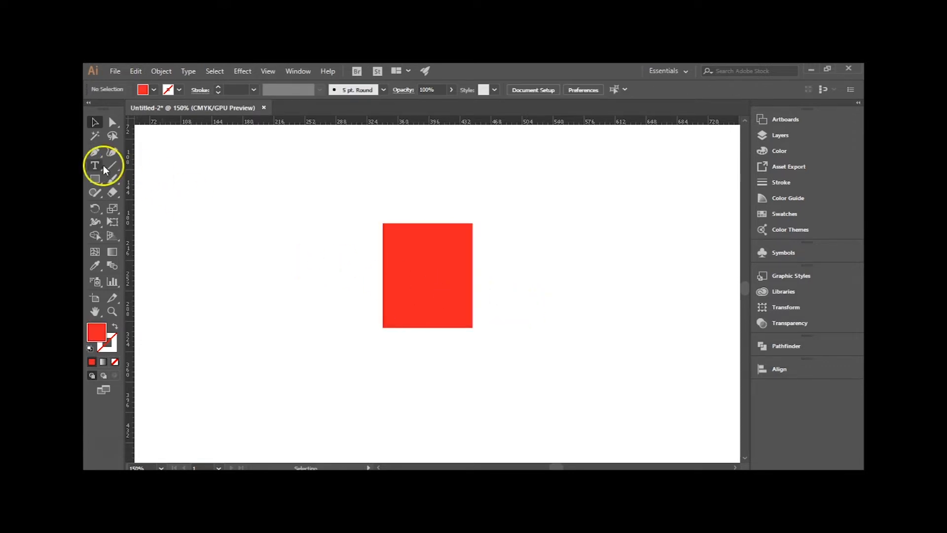
Step: Add a text object reading "out" below the red rectangle, replacing the placeholder text
click(97, 165)
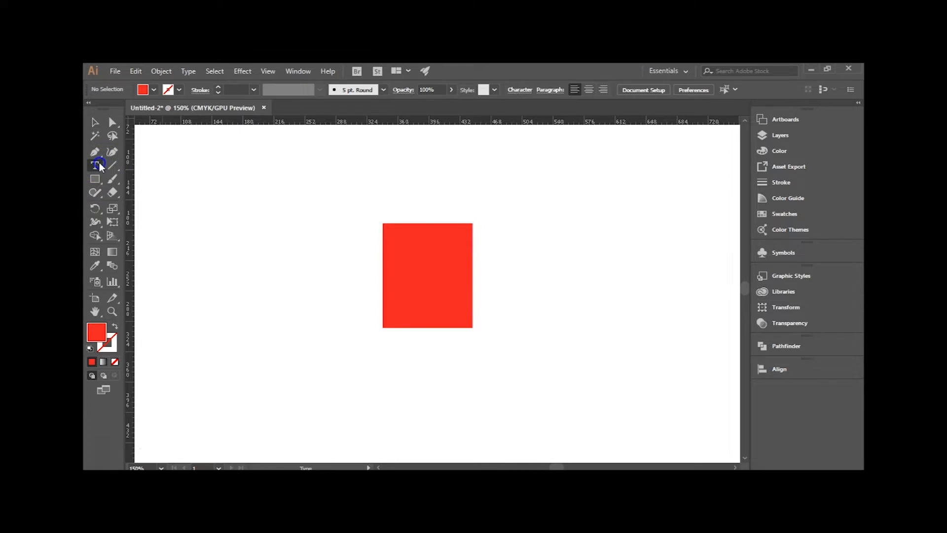
click(446, 375)
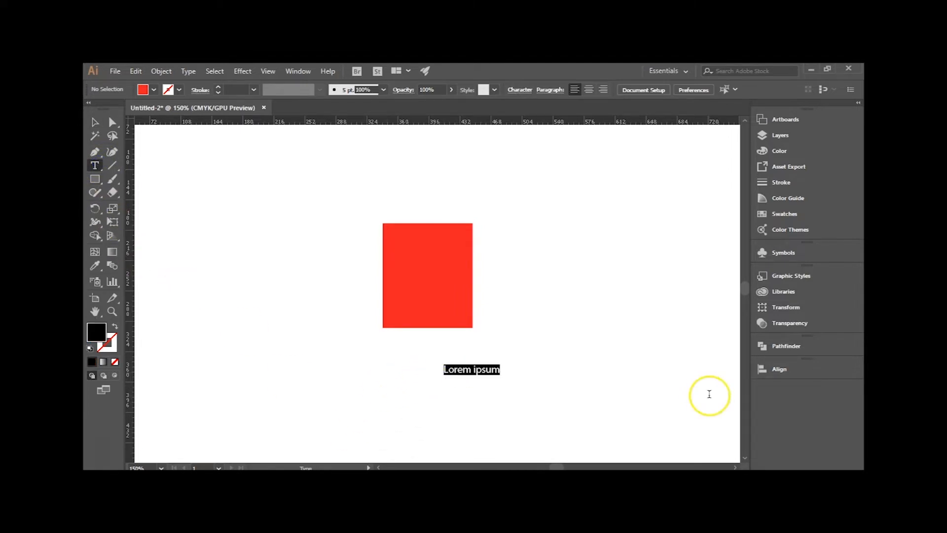
key(BackSpace)
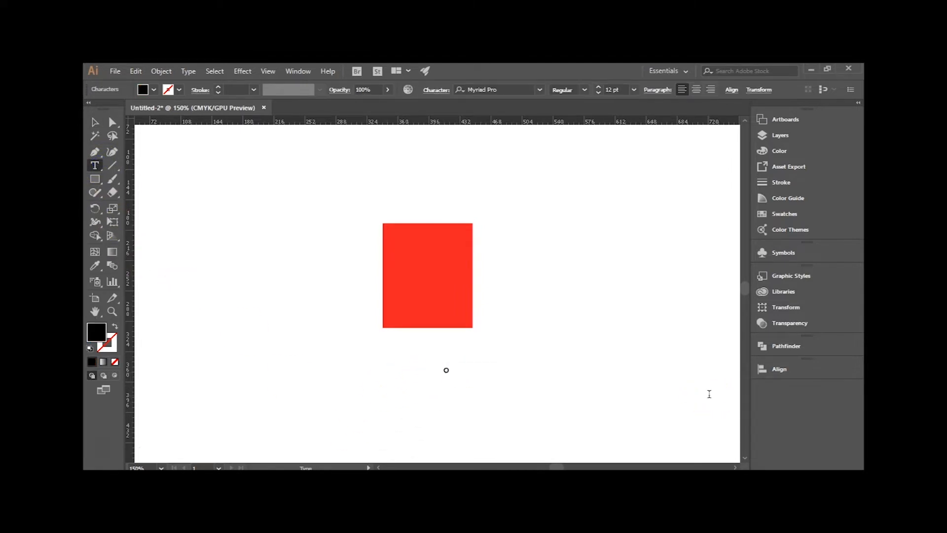
click(94, 122)
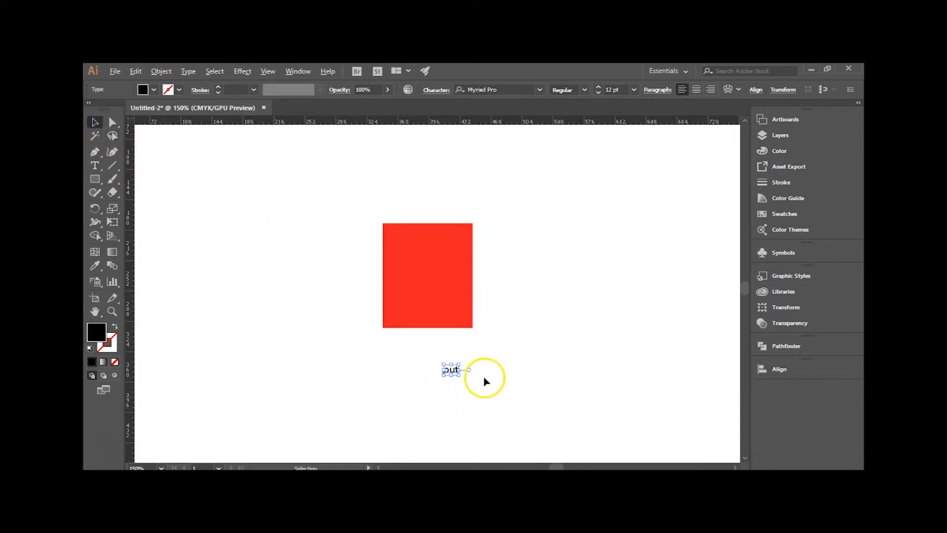
Step: Change the text's case to UPPERCASE and move it closer to the red rectangle's lower edge
scroll(474, 374, up, 3)
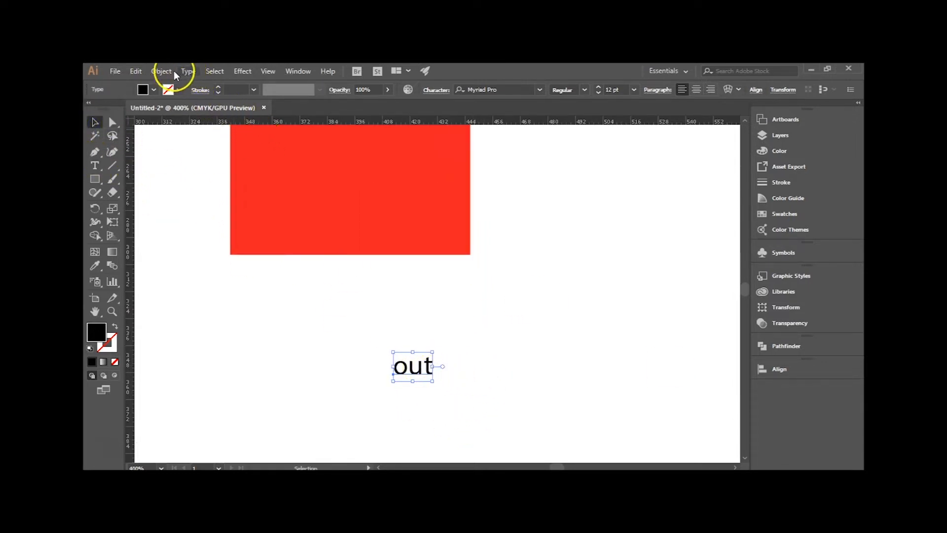
click(188, 71)
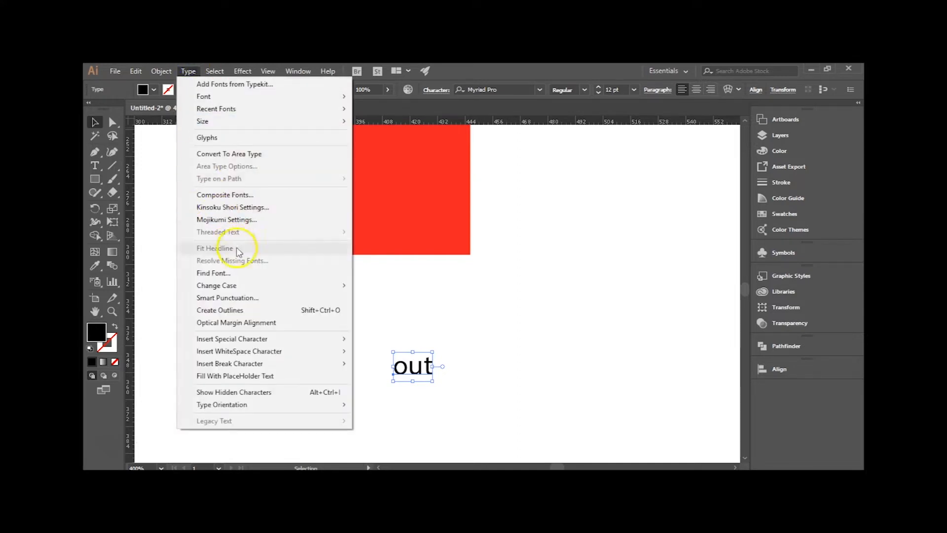
mouse_move(234, 288)
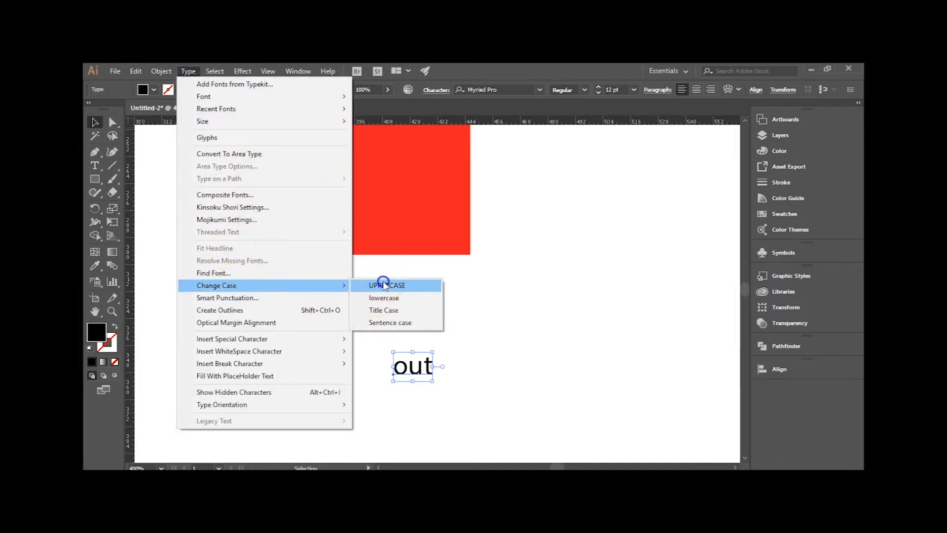
click(378, 281)
drag(408, 372, 342, 313)
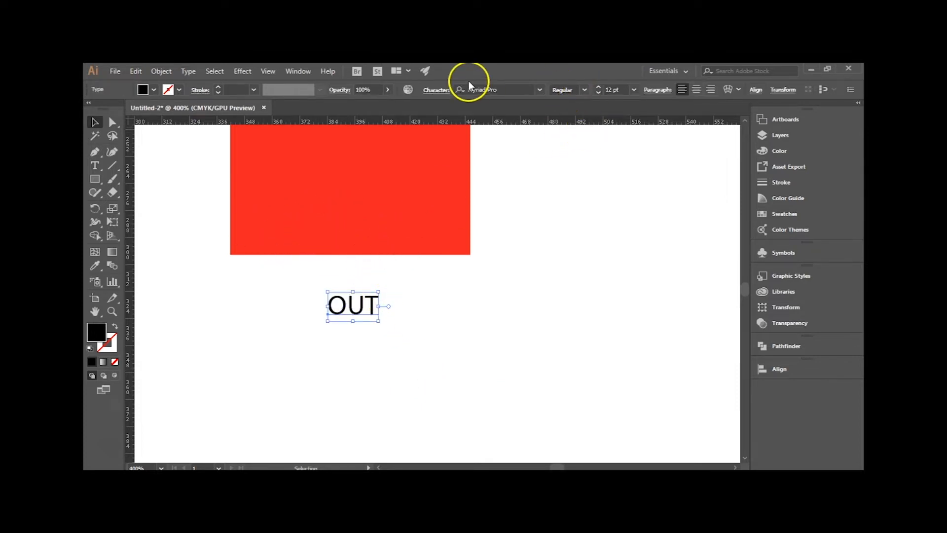
Step: Set the OUT text's font to Montserrat Bold and deselect it
click(540, 90)
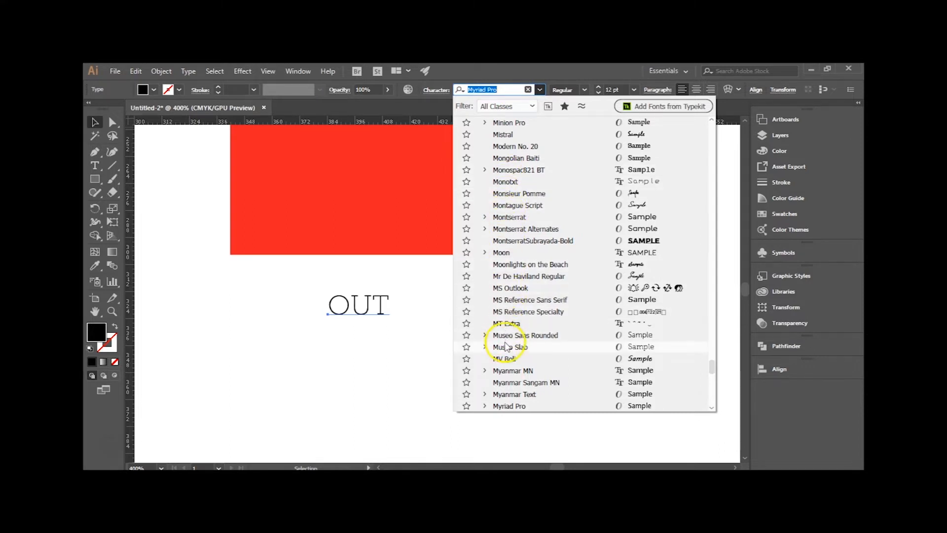
click(526, 219)
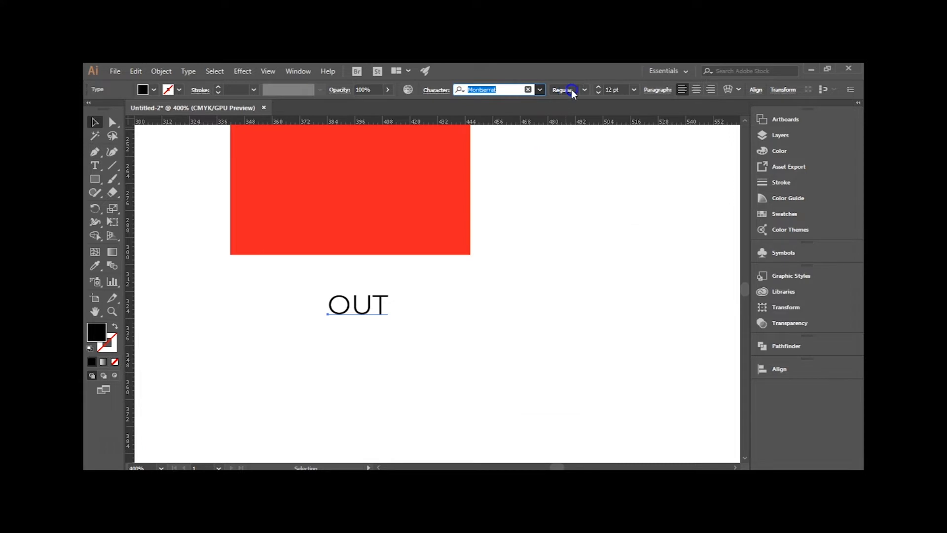
click(585, 90)
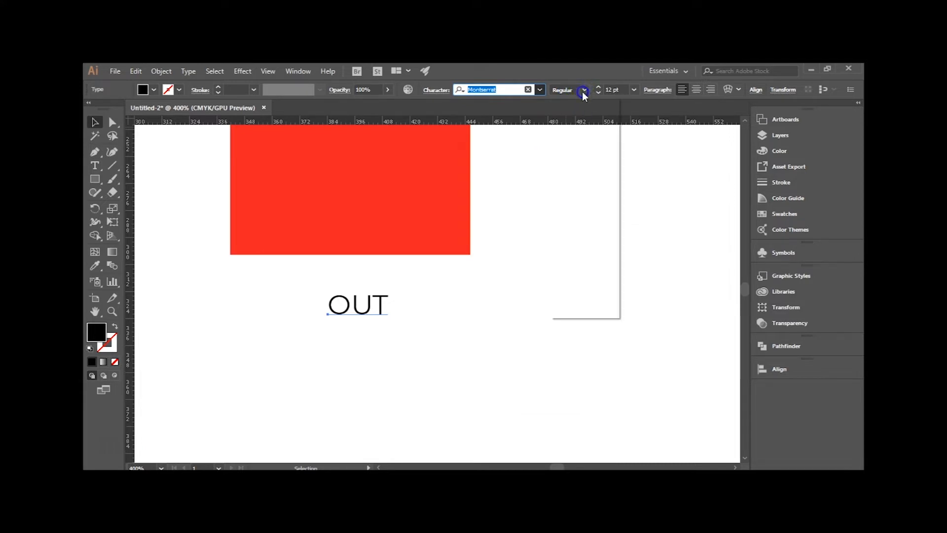
click(576, 251)
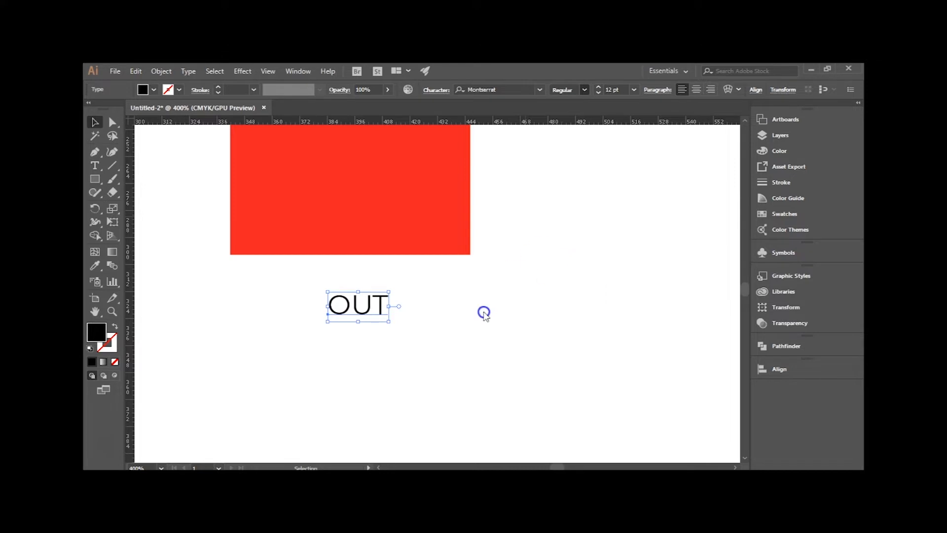
click(472, 319)
Step: Snap the OUT text to the red rectangle's lower-left corner and scale it up proportionally to the rectangle's full width, about 47 pt
click(367, 313)
drag(367, 313, 266, 257)
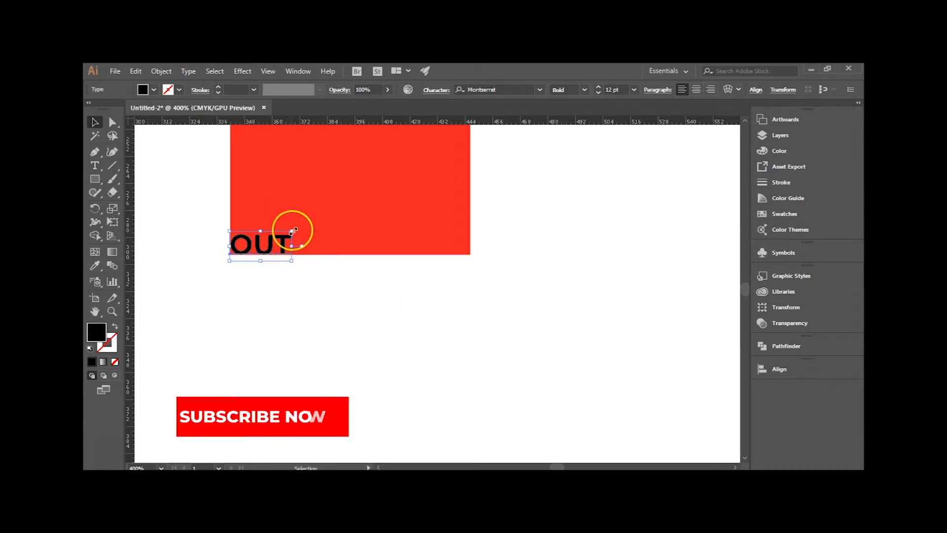
drag(293, 231, 410, 189)
key(ctrl+z)
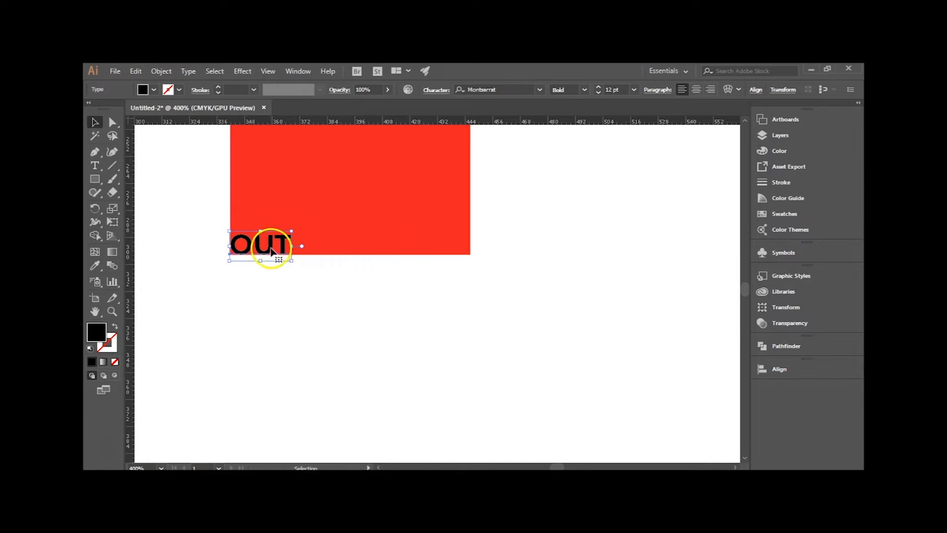
click(293, 231)
drag(293, 231, 596, 143)
click(390, 209)
drag(390, 210, 442, 238)
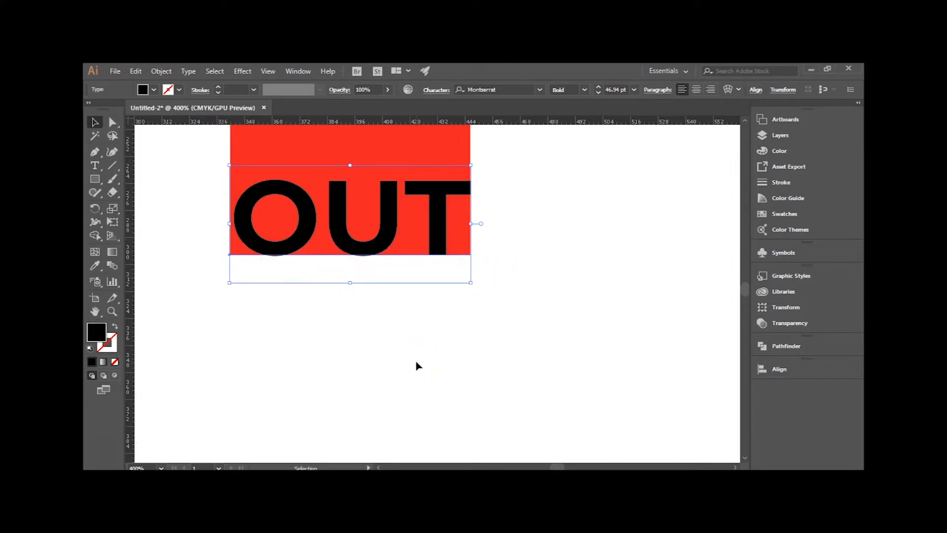
Step: Check where the letters overhang the rectangle's lower edge and convert the OUT text to outlines
scroll(358, 253, up, 2)
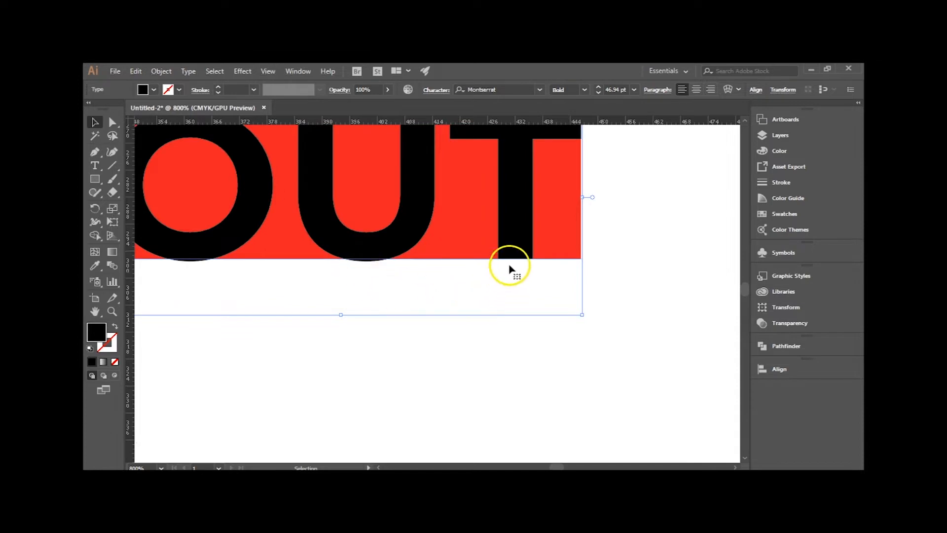
click(388, 386)
drag(331, 303, 521, 343)
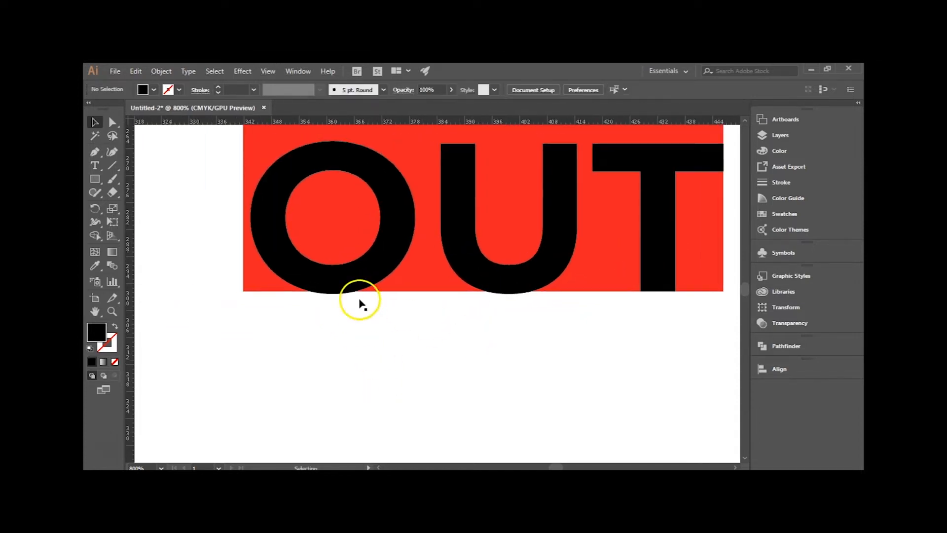
click(498, 292)
drag(375, 314, 287, 337)
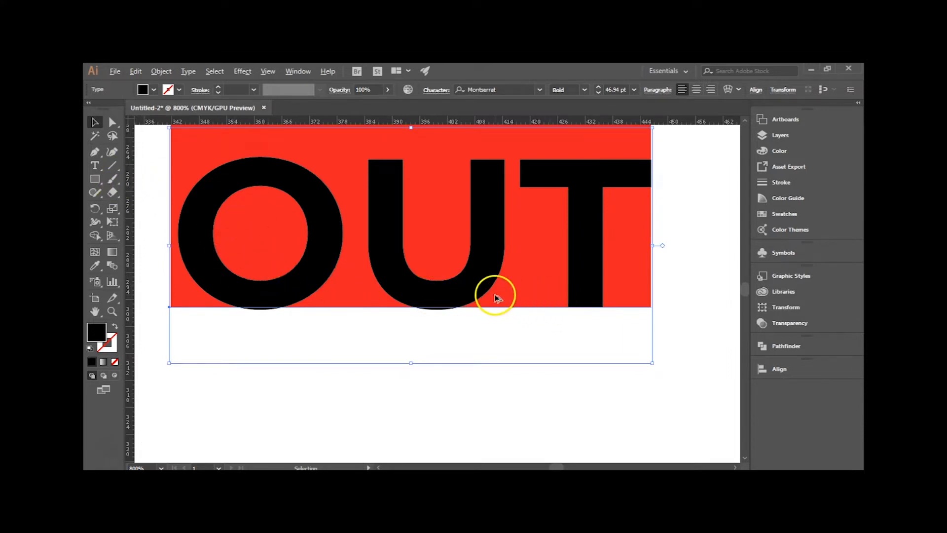
right_click(477, 282)
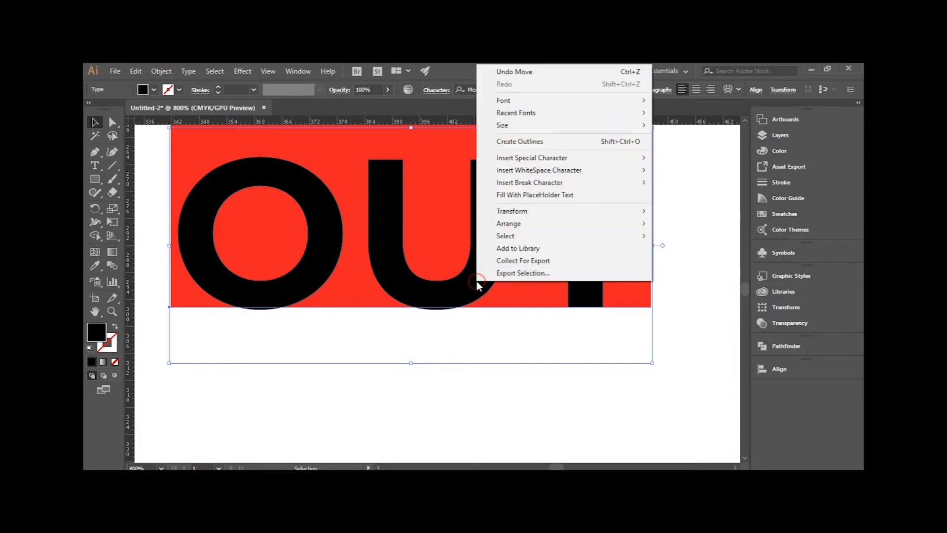
click(543, 143)
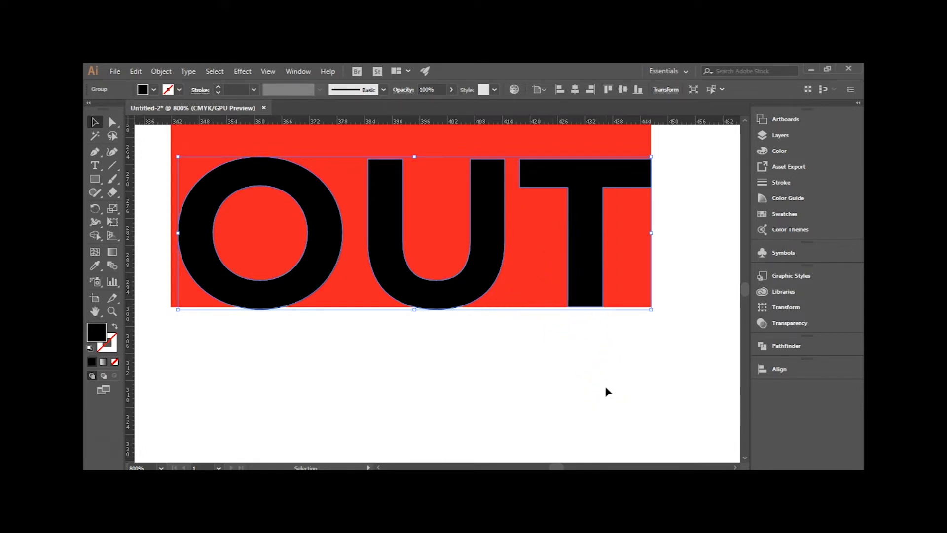
Step: Ungroup the outlined OUT lettering into separate letters
click(453, 329)
click(447, 304)
right_click(447, 303)
click(476, 384)
Step: Move the U and the O up so their curved bottoms sit on the red rectangle's lower edge, and deselect
click(445, 308)
scroll(438, 309, up, 2)
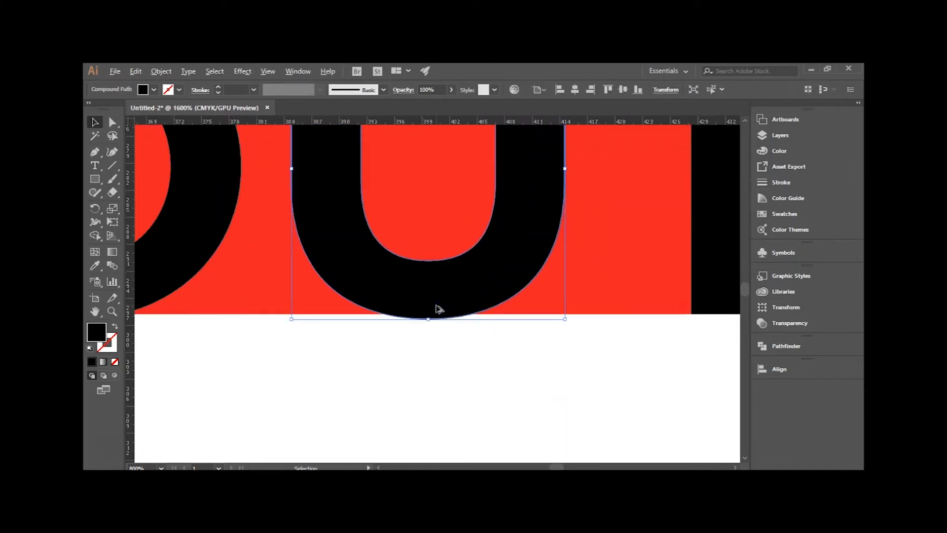
drag(448, 310, 448, 298)
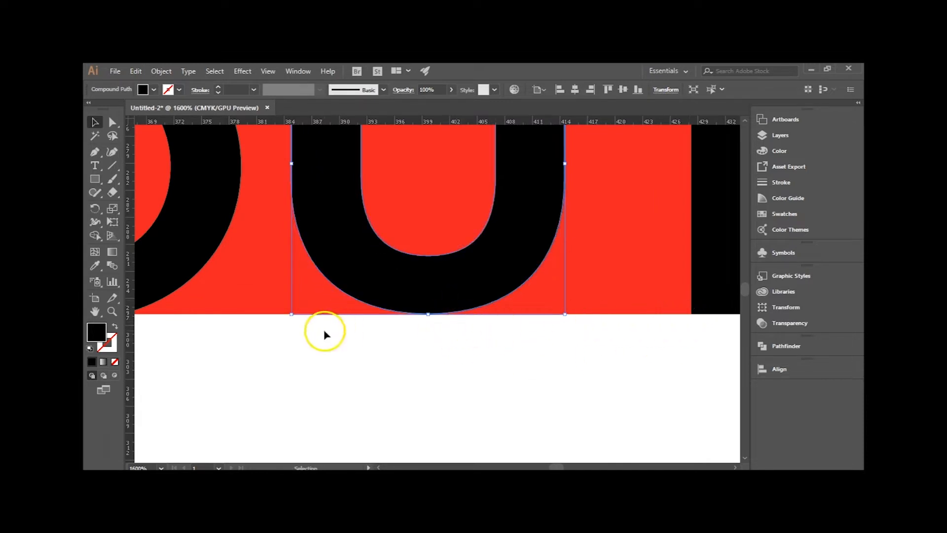
drag(369, 329, 472, 325)
click(329, 291)
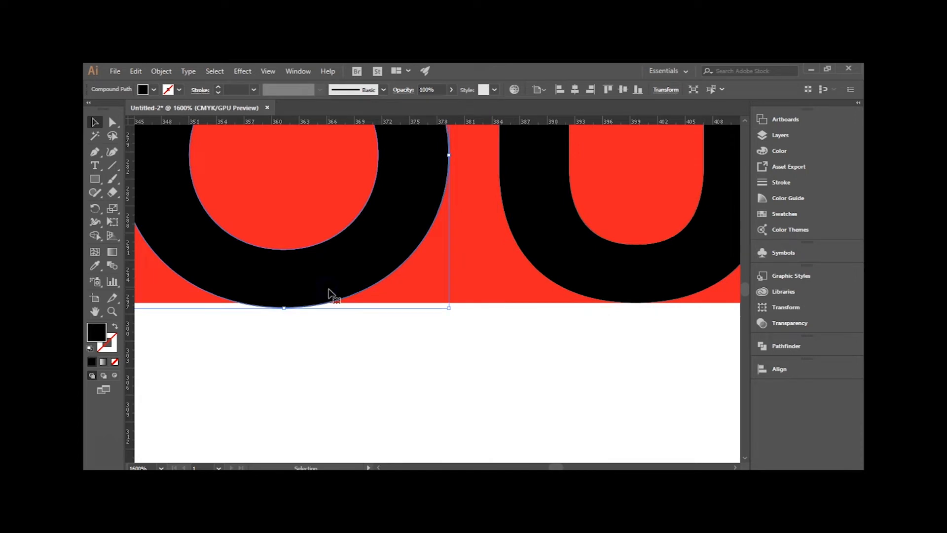
mouse_move(329, 287)
mouse_down()
mouse_move(329, 269)
mouse_move(330, 278)
mouse_up()
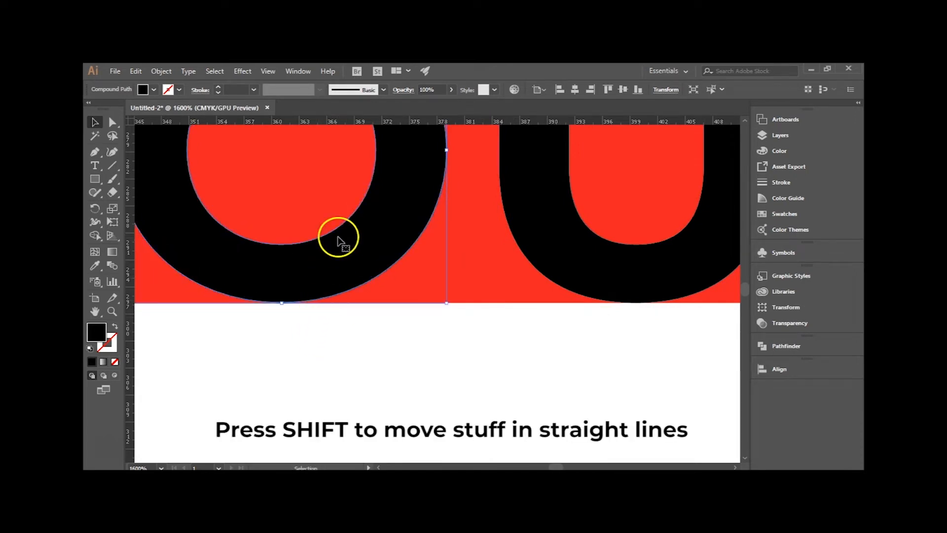
click(353, 333)
scroll(353, 334, down, 3)
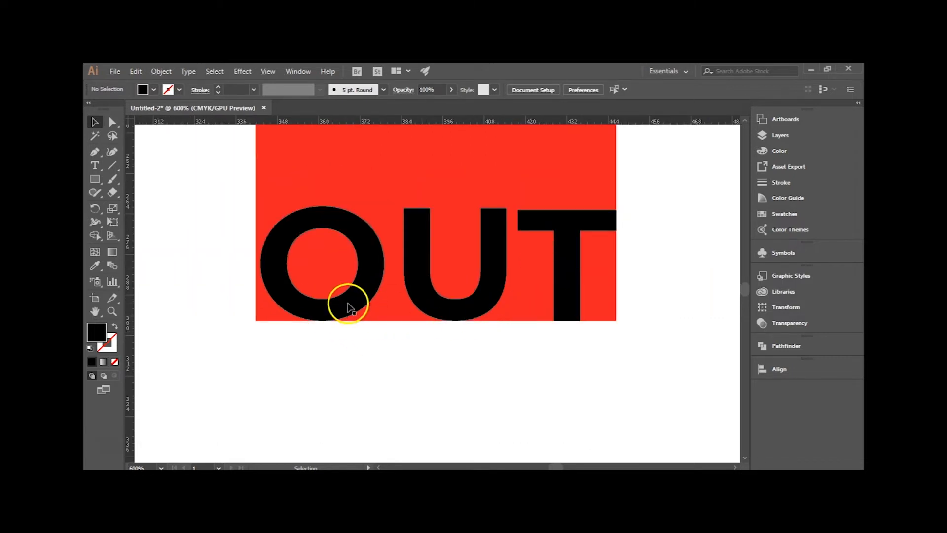
Step: Select the O, U and T together and scale them from the upper-left corner out to the rectangle's left edge
click(345, 304)
shift+click(432, 302)
shift+click(560, 311)
scroll(260, 210, up, 6)
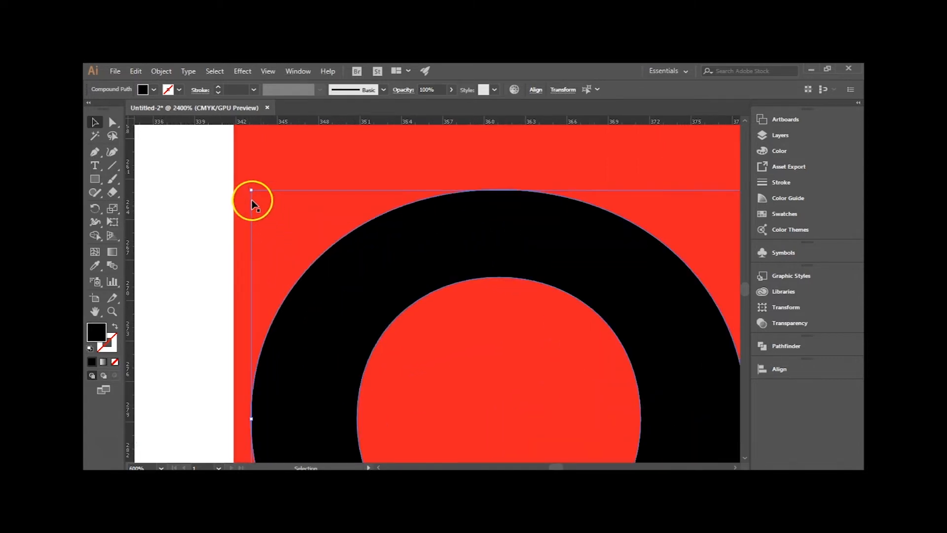
drag(250, 189, 233, 180)
scroll(338, 268, down, 3)
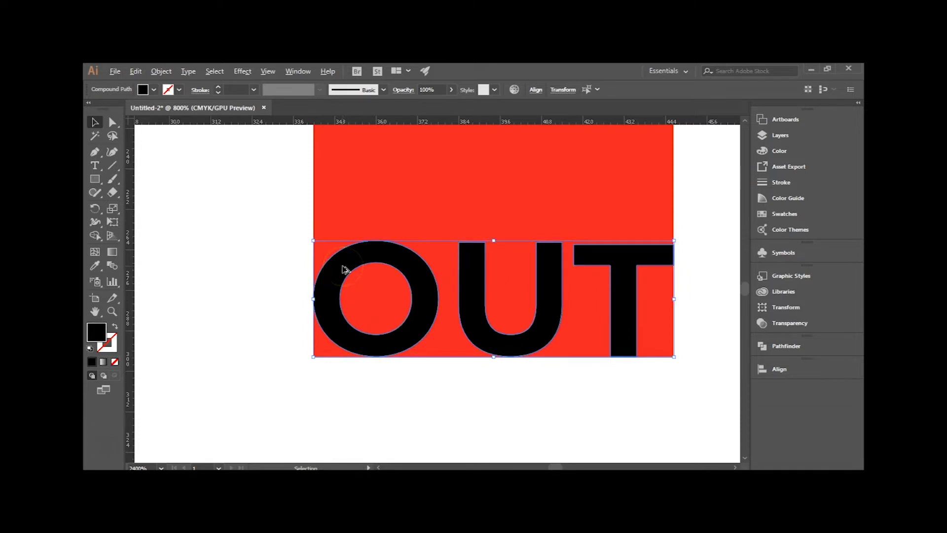
scroll(345, 269, down, 2)
Step: Change the fill of the selected OUT letters to white and deselect them
click(106, 335)
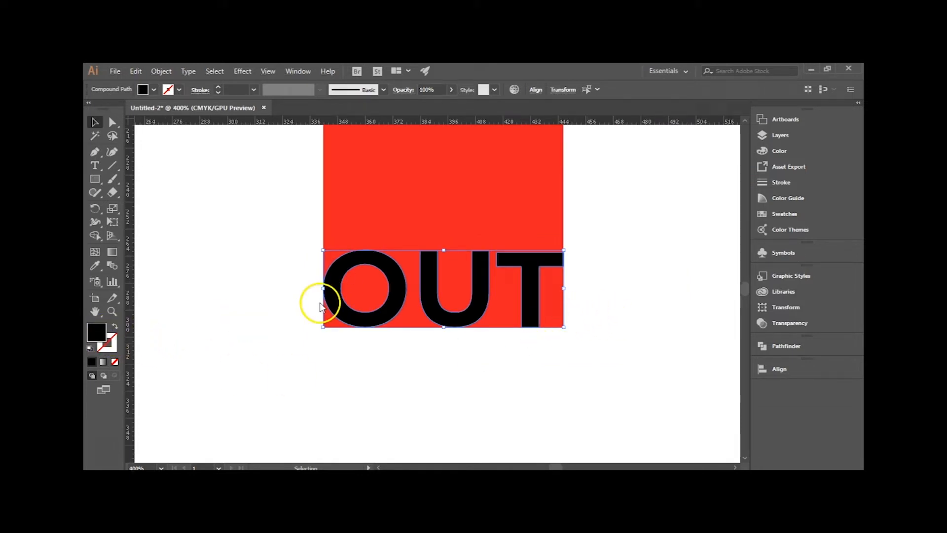
double_click(96, 334)
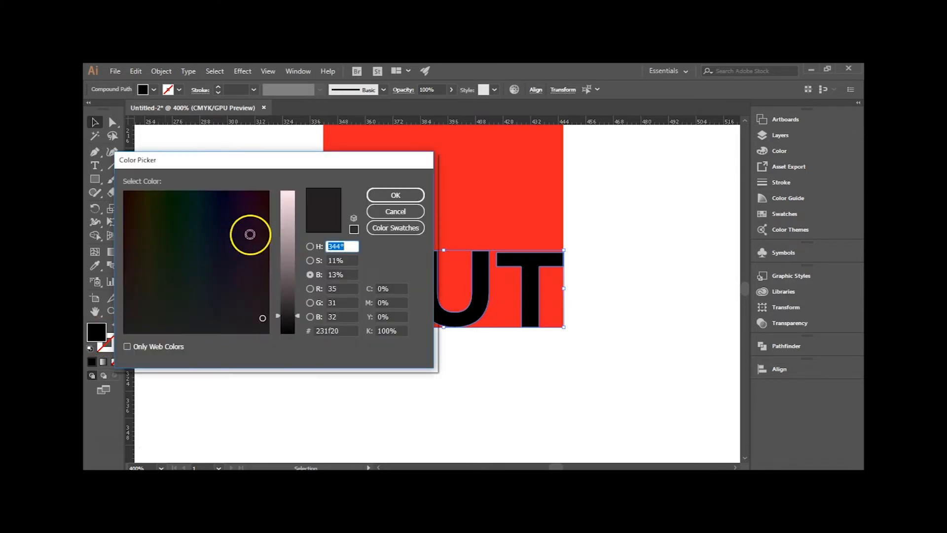
drag(290, 220, 288, 190)
drag(151, 321, 118, 364)
drag(149, 318, 111, 344)
click(384, 193)
click(400, 357)
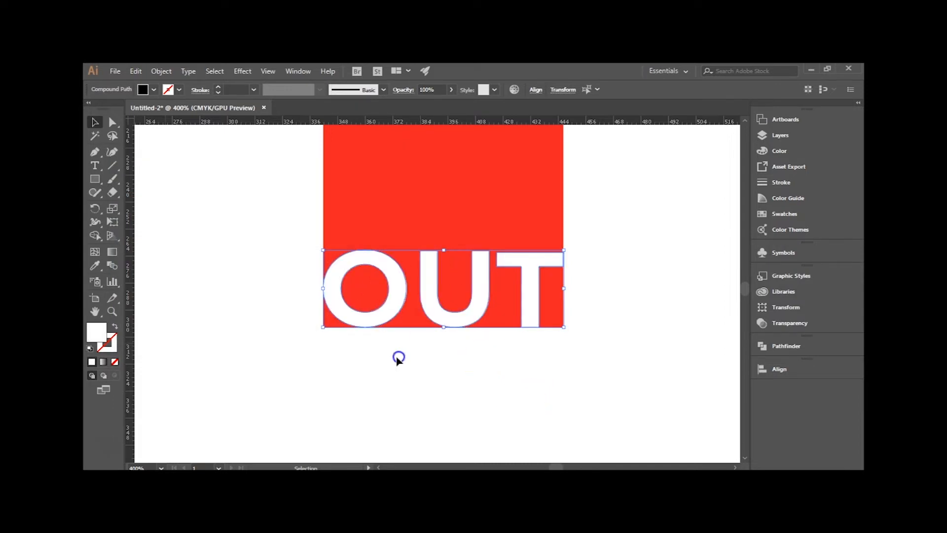
Step: Adjust the O's upper-left corner to snap to the red rectangle's left edge and deselect it
scroll(346, 315, up, 2)
click(345, 318)
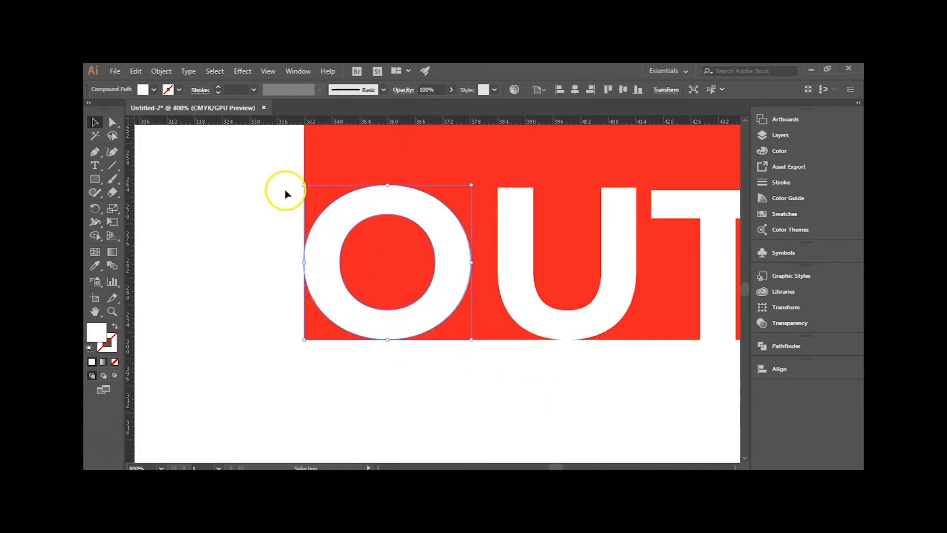
mouse_move(305, 184)
mouse_down()
mouse_move(313, 188)
mouse_move(303, 184)
mouse_up()
click(247, 201)
scroll(307, 321, down, 2)
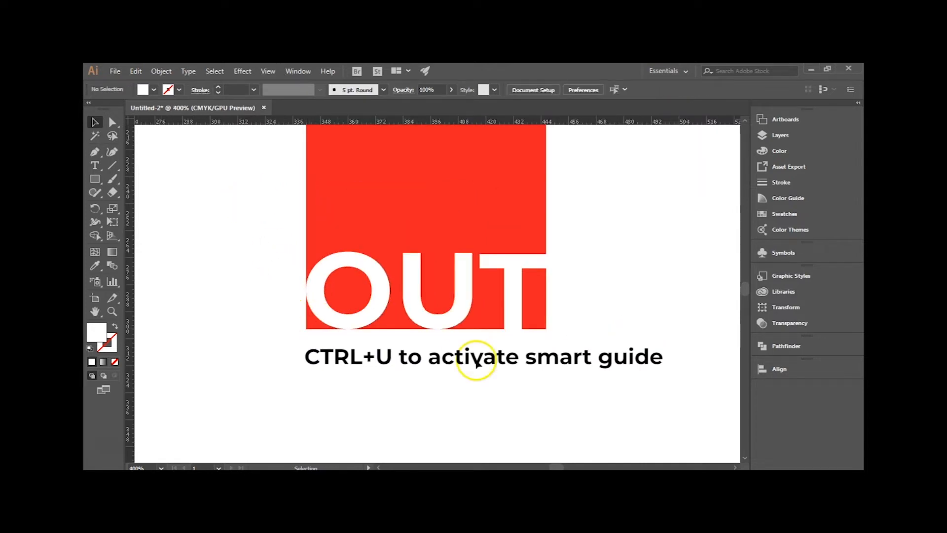
Step: Select the O and U together and nudge them down one increment and up two increments
drag(532, 370, 517, 380)
click(423, 334)
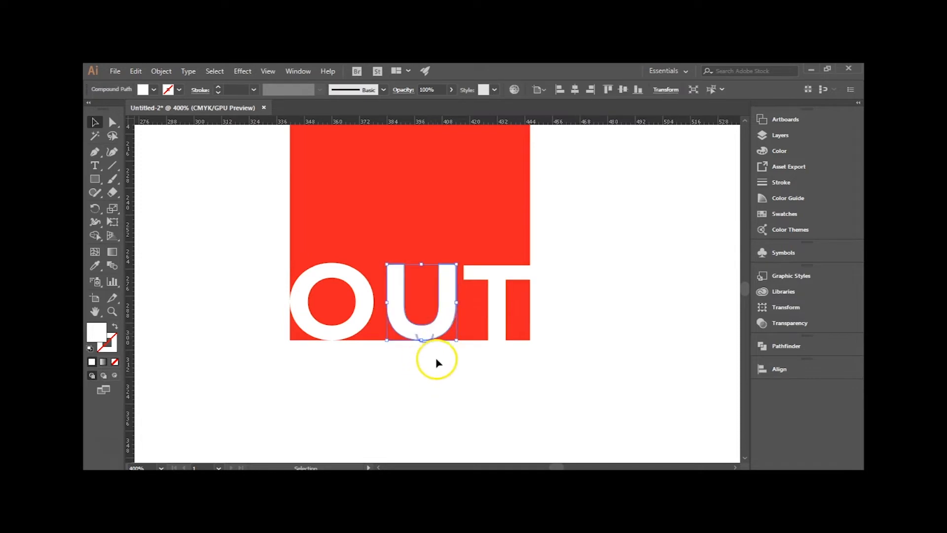
scroll(434, 359, up, 1)
click(642, 389)
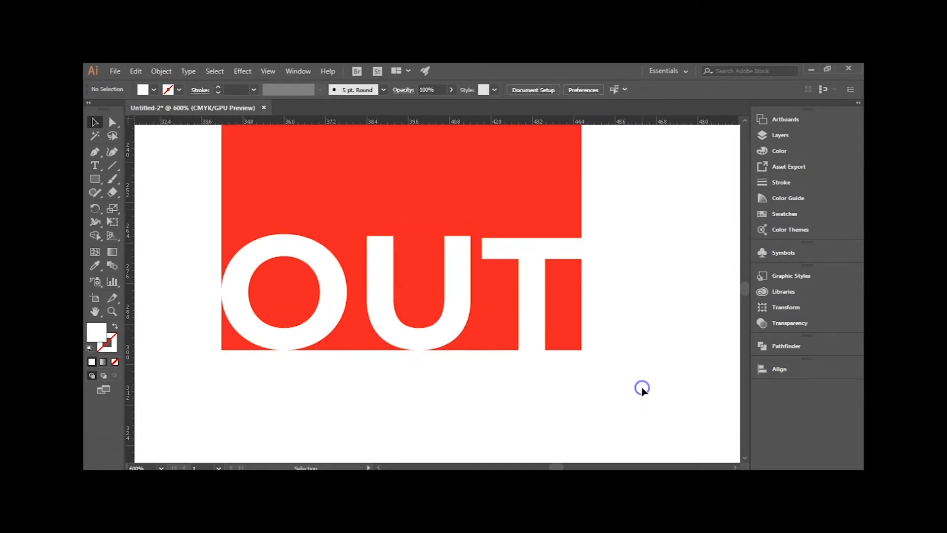
click(438, 332)
shift+click(306, 338)
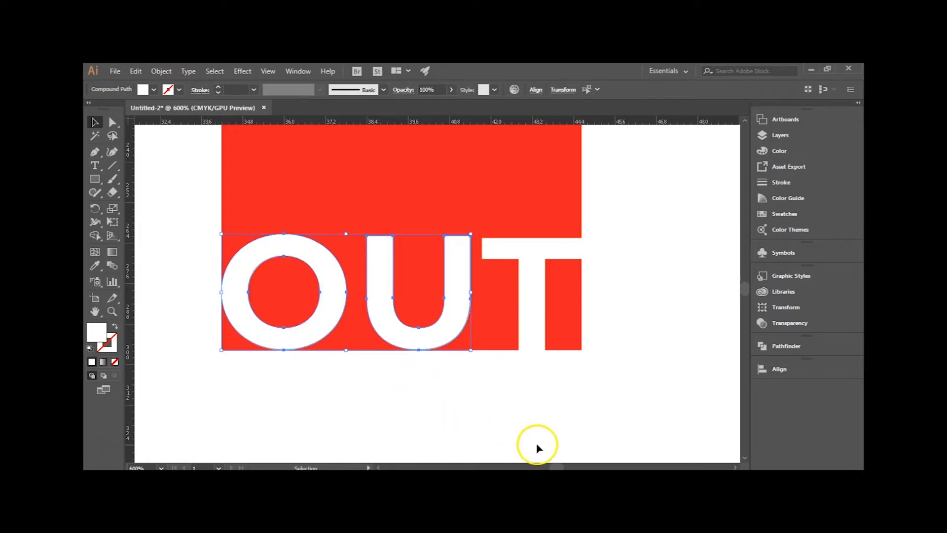
key(Down)
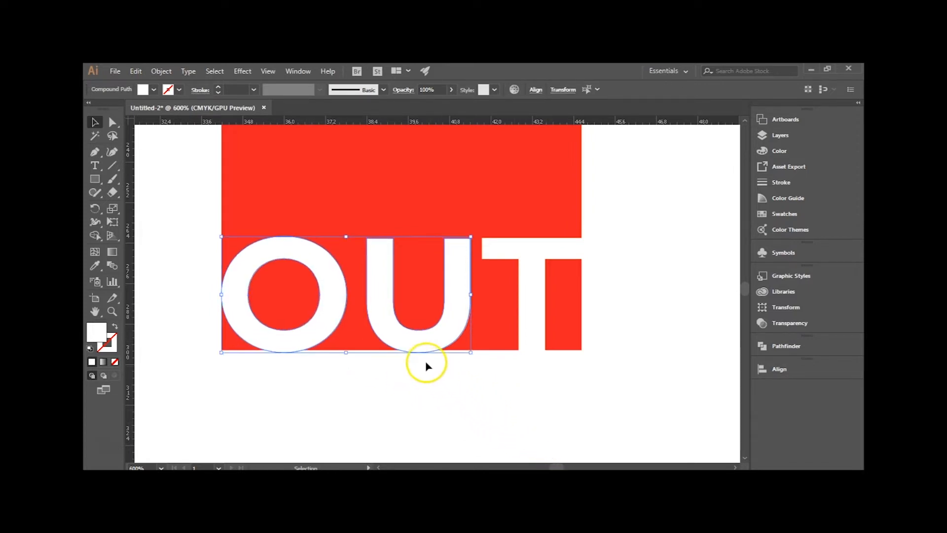
key(Up)
key(Up)
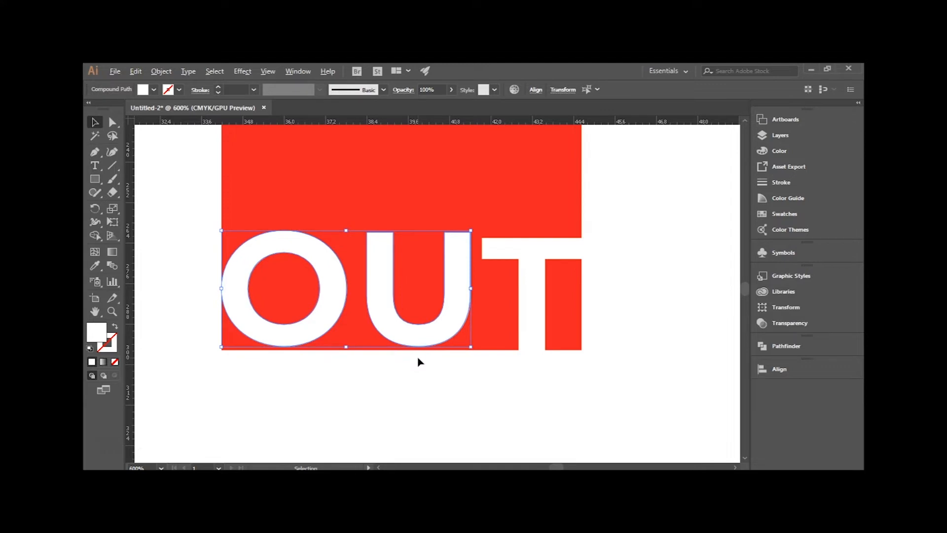
Step: Move the O and U back down onto the red rectangle's lower edge and deselect them
scroll(418, 362, up, 3)
drag(423, 324, 429, 359)
click(432, 362)
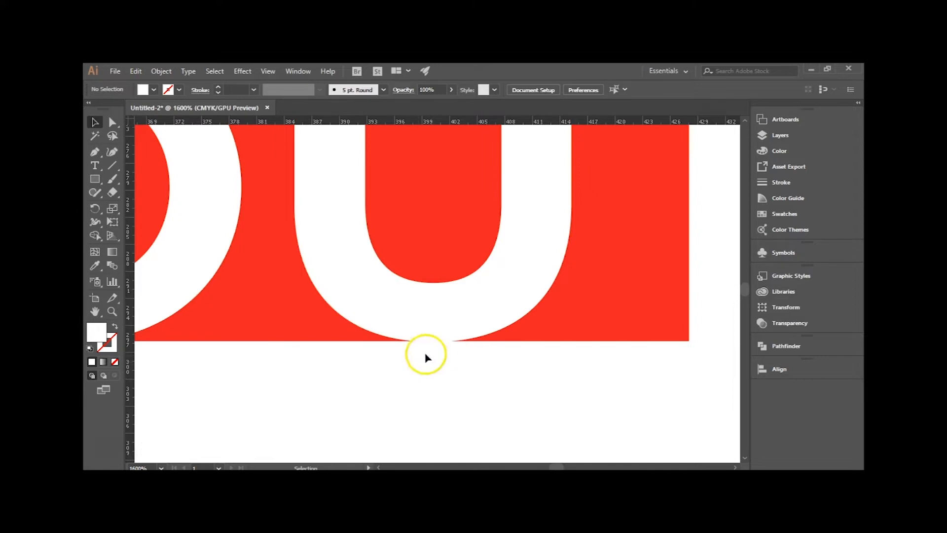
scroll(405, 376, down, 2)
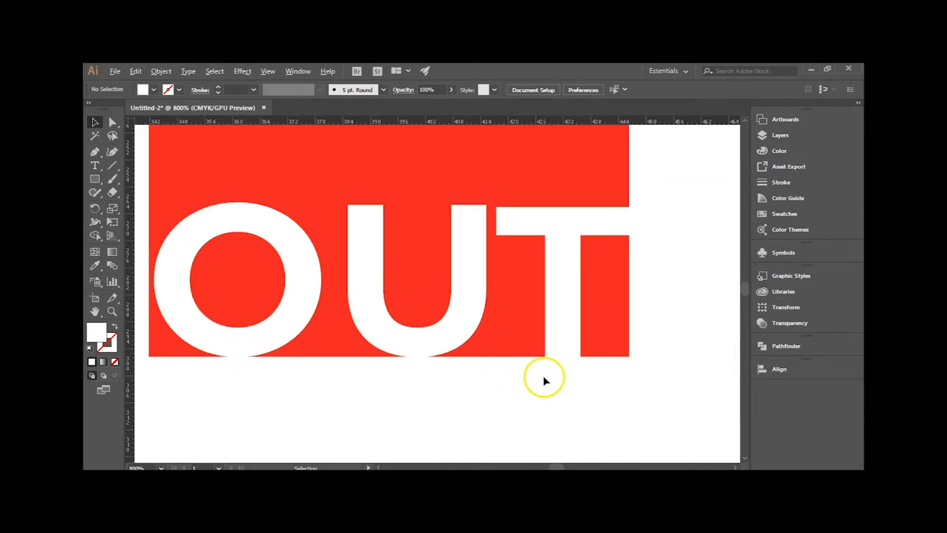
Step: Enlarge the O proportionally from its upper-right corner, keeping its bottom on the rectangle's lower edge
scroll(544, 380, down, 2)
scroll(544, 380, down, 1)
drag(628, 391, 526, 338)
click(349, 306)
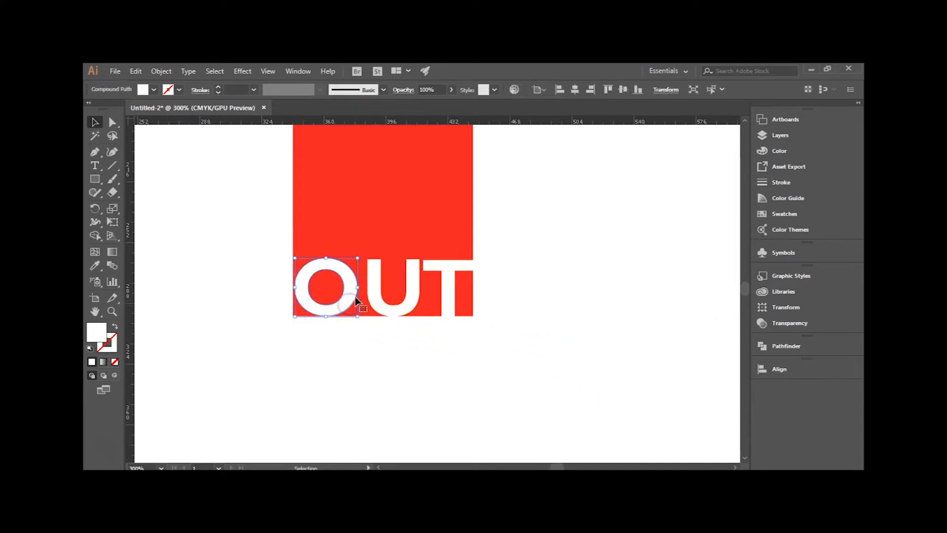
drag(357, 258, 384, 216)
Step: Scale the U and T down together toward the rectangle's lower-right corner so they fit beside the enlarged O
click(420, 333)
click(447, 294)
drag(366, 259, 390, 269)
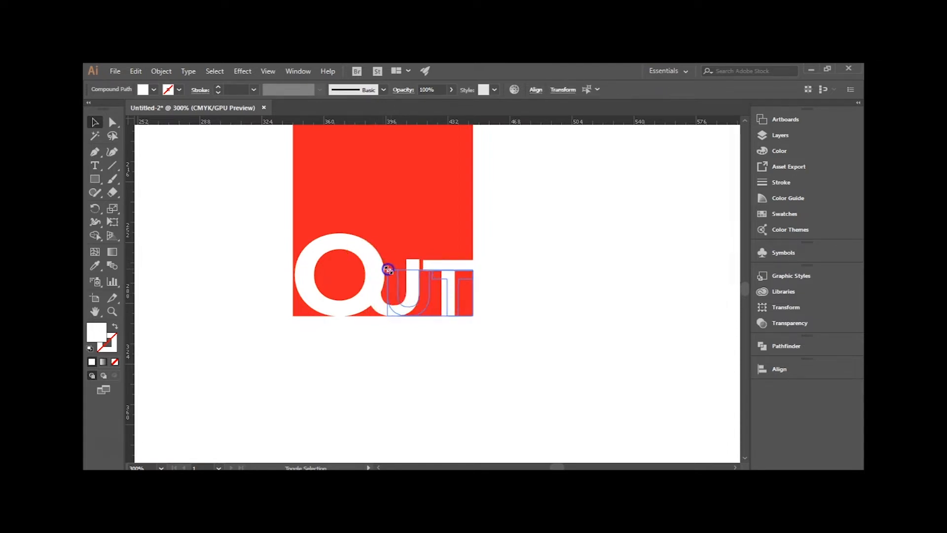
click(446, 376)
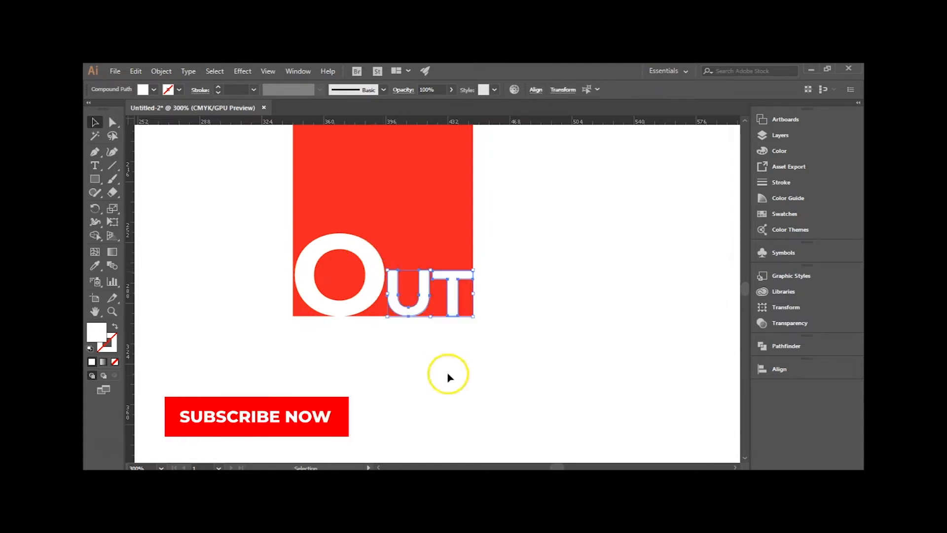
Step: Stretch the O from its upper-left corner until its left side meets the rectangle's left edge, and deselect it
click(372, 288)
drag(295, 233, 289, 232)
click(346, 349)
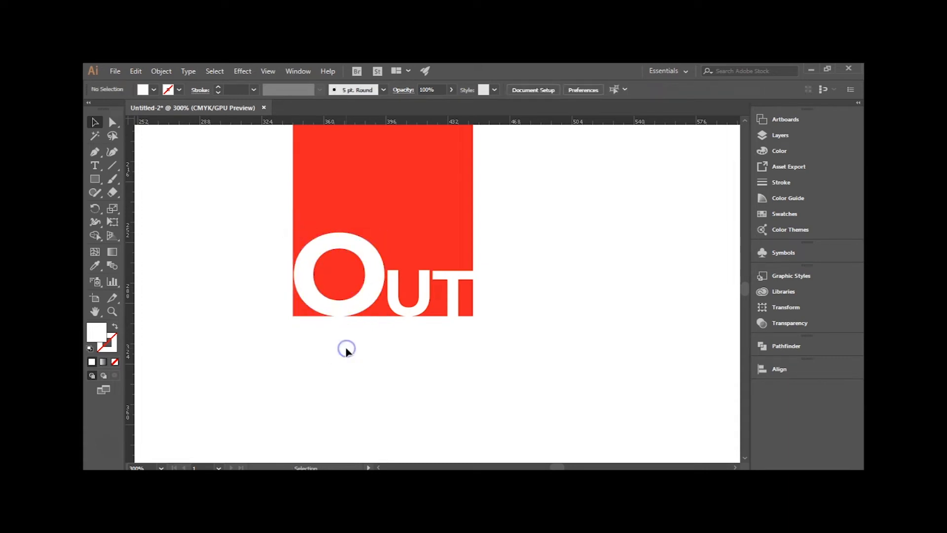
click(331, 315)
drag(290, 230, 291, 231)
click(303, 261)
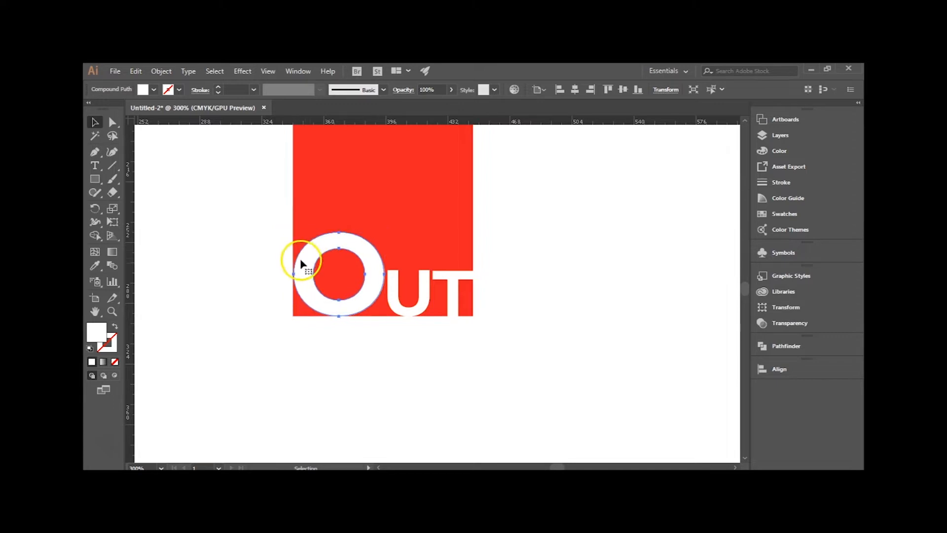
scroll(302, 263, up, 3)
drag(306, 185, 306, 182)
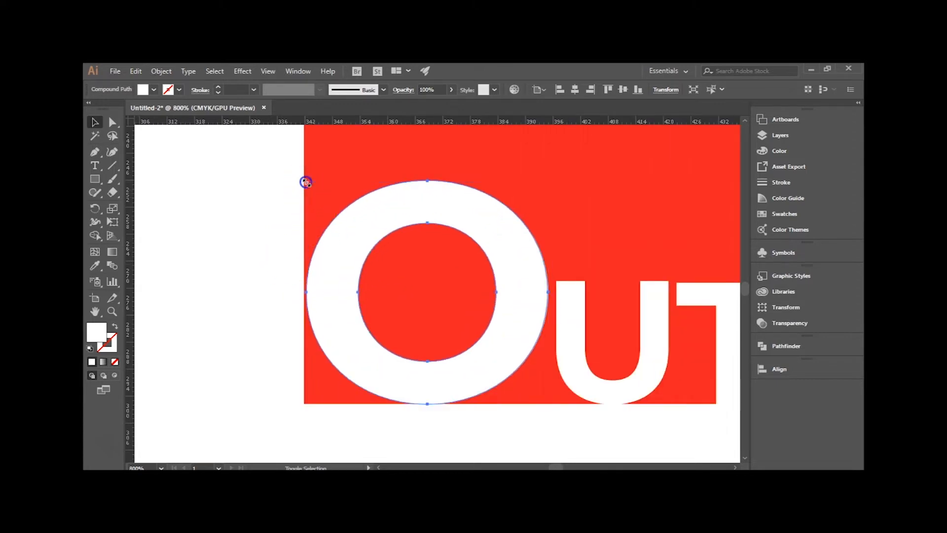
drag(296, 178, 302, 176)
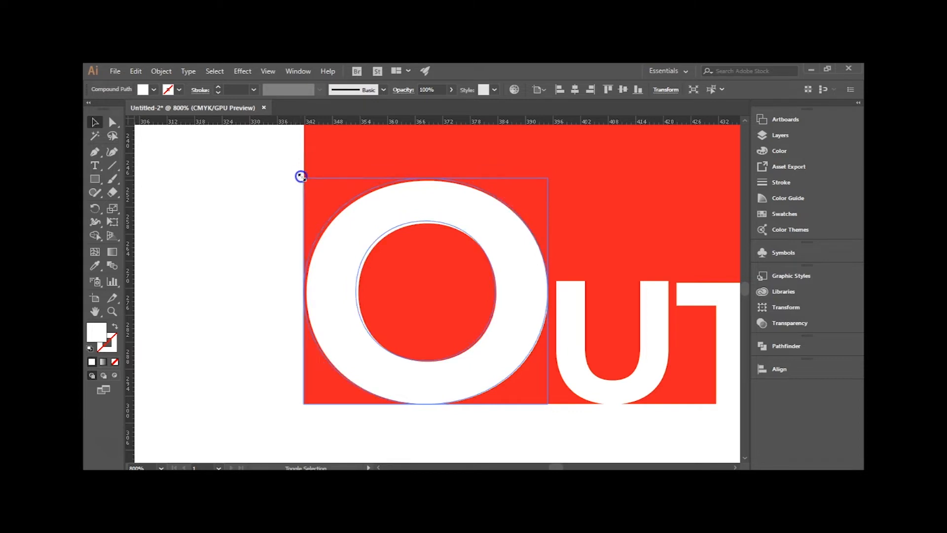
click(251, 214)
Step: Show the document grid behind the artwork
click(271, 72)
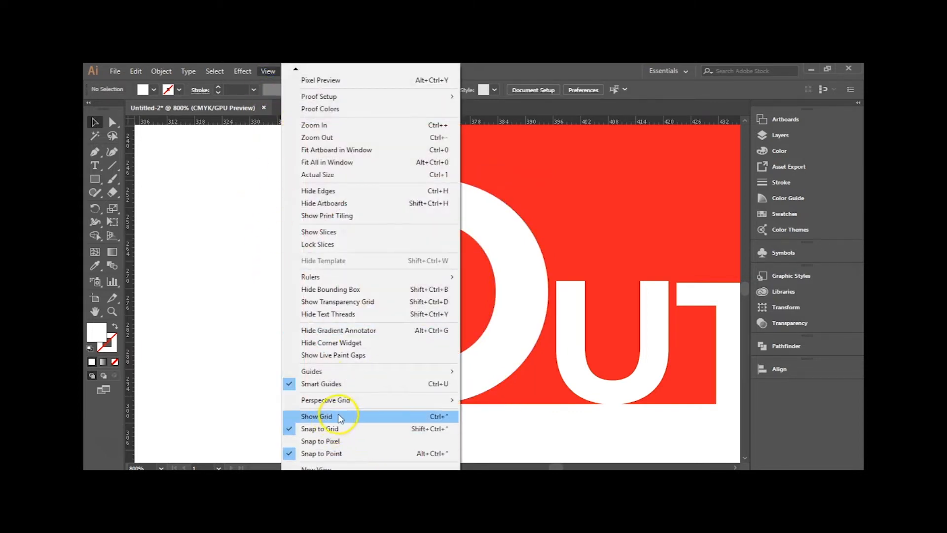
click(340, 419)
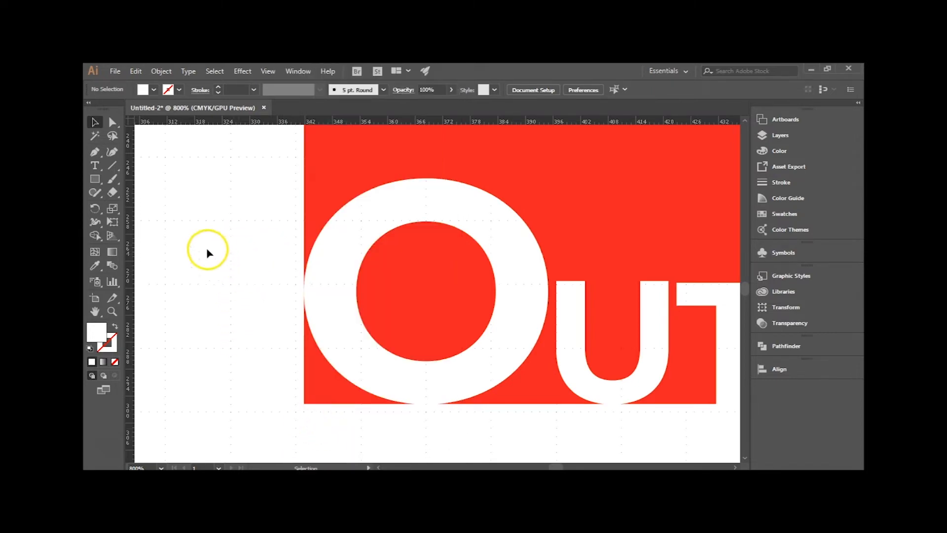
scroll(289, 341, down, 4)
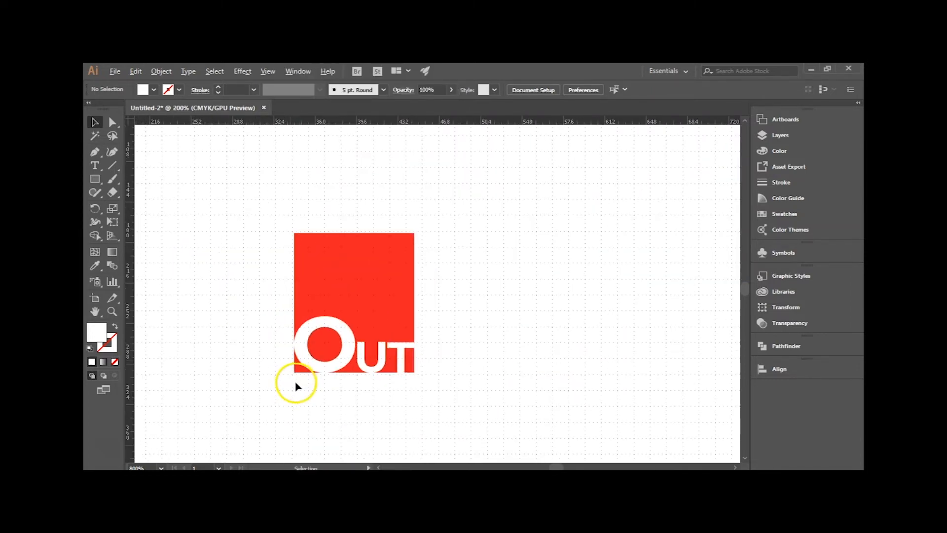
scroll(498, 364, up, 2)
drag(332, 380, 519, 400)
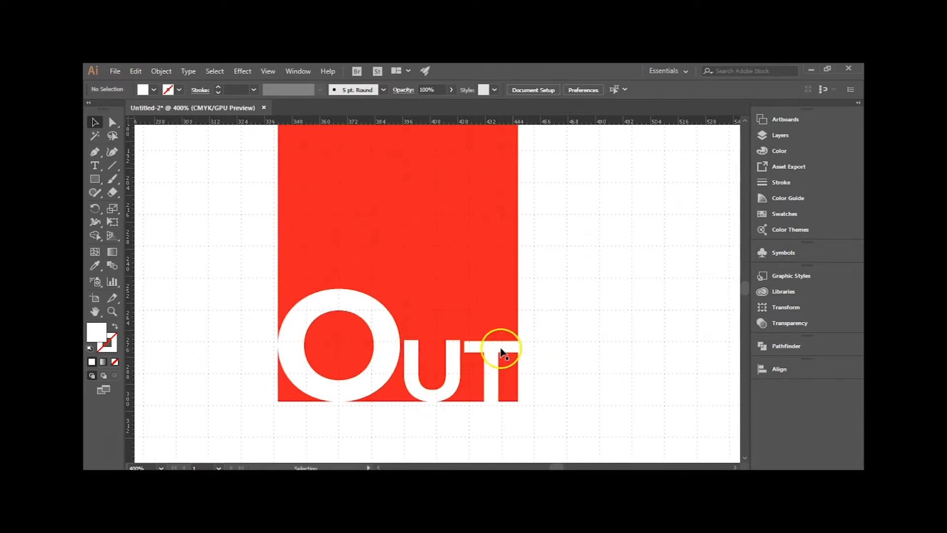
Step: Lower the top edges of the U and the T to snap both to the same horizontal grid line, and deselect
scroll(506, 354, up, 3)
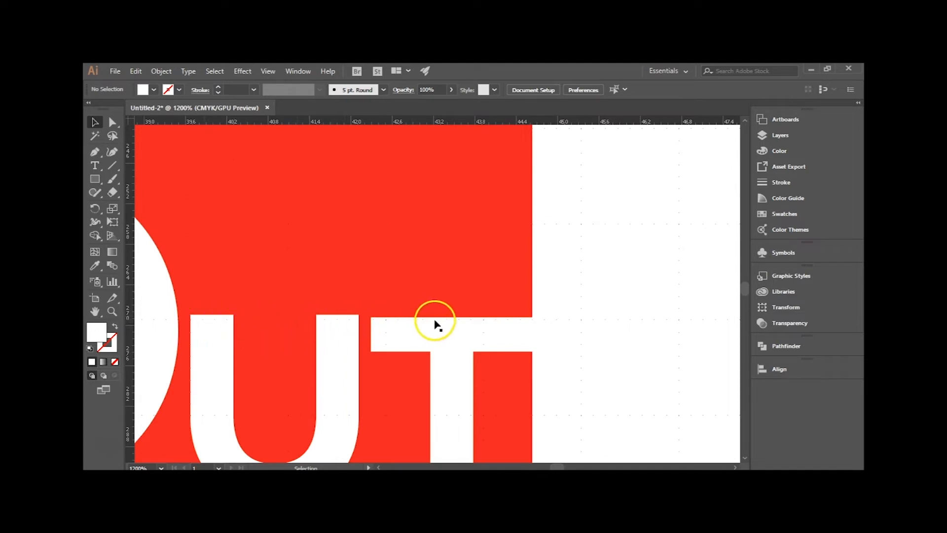
drag(325, 341, 347, 346)
scroll(379, 325, up, 1)
scroll(378, 325, up, 1)
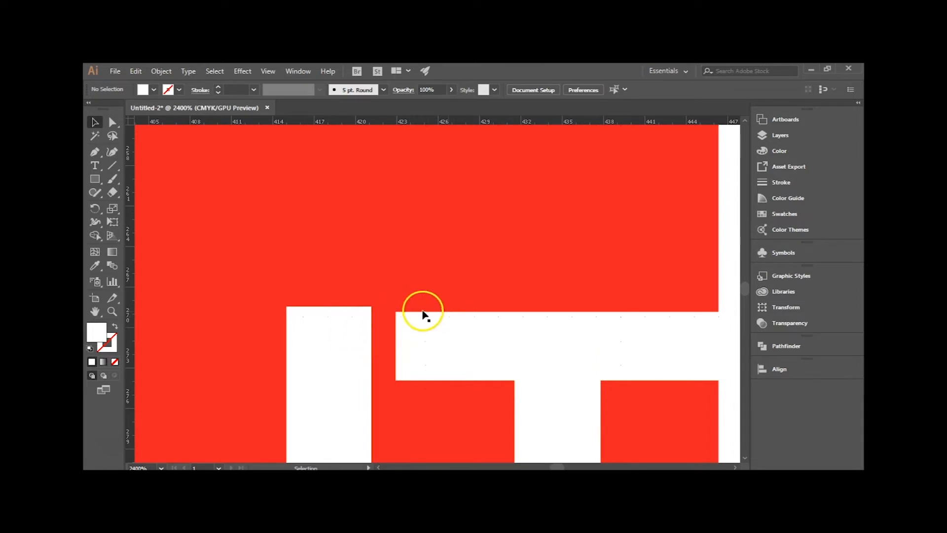
click(343, 341)
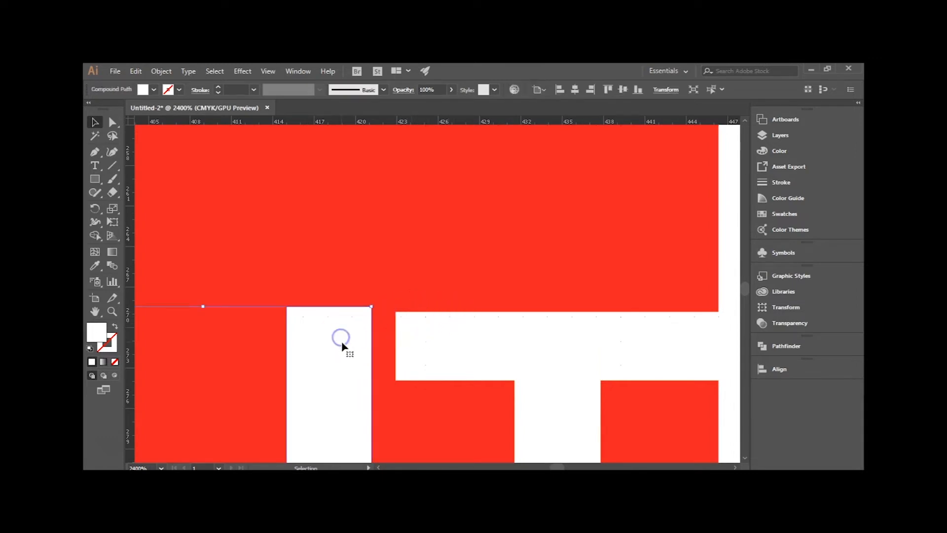
drag(203, 306, 207, 310)
click(426, 336)
drag(557, 312, 558, 317)
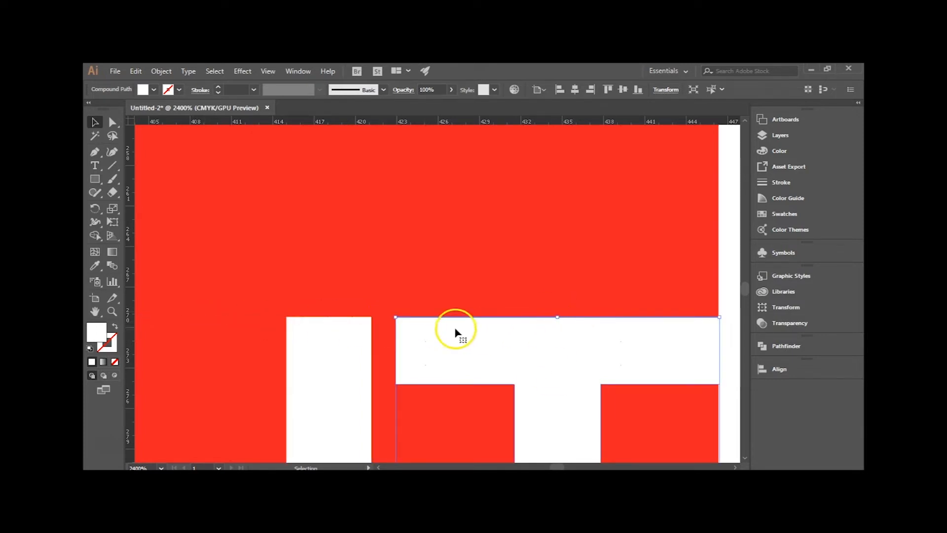
scroll(444, 335, down, 2)
click(651, 397)
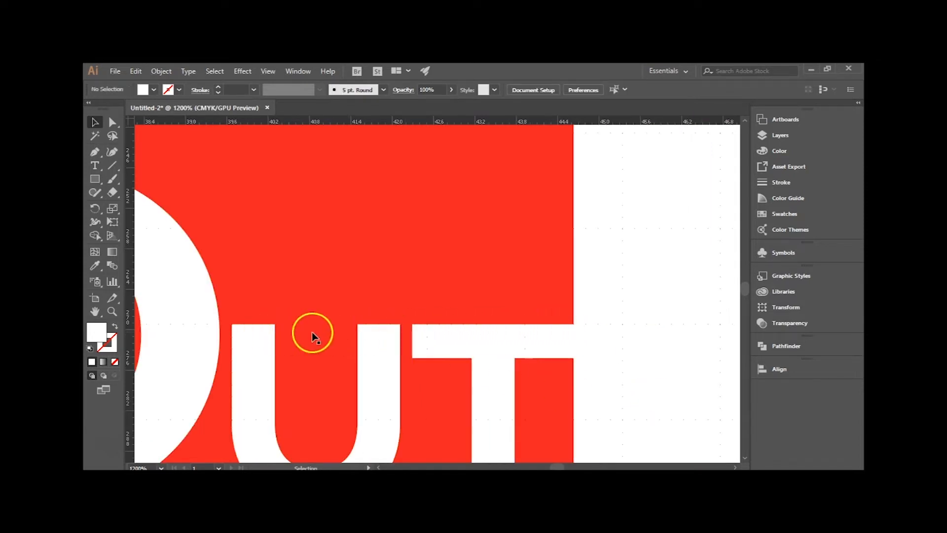
Step: Place a vertical ruler guide along the right side of the U and show the document's guides
drag(459, 402, 599, 288)
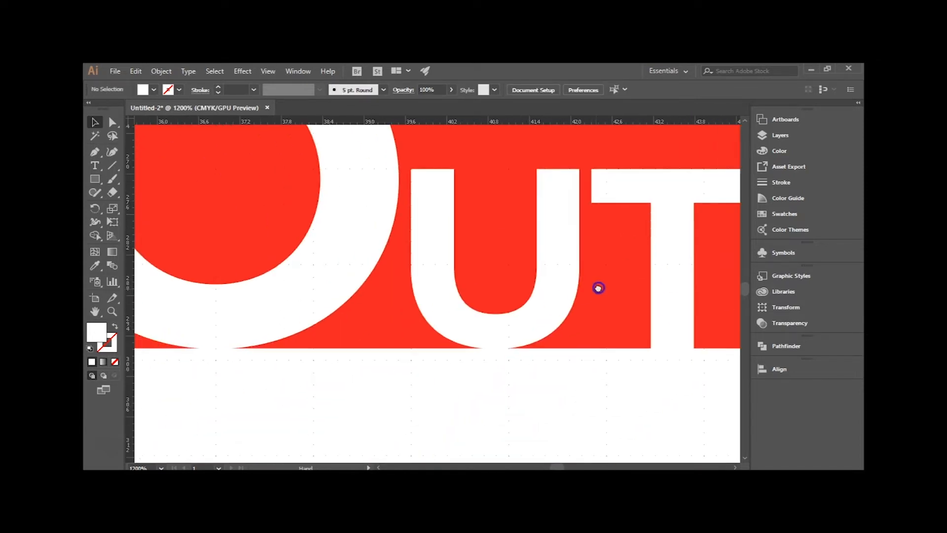
drag(194, 360, 342, 385)
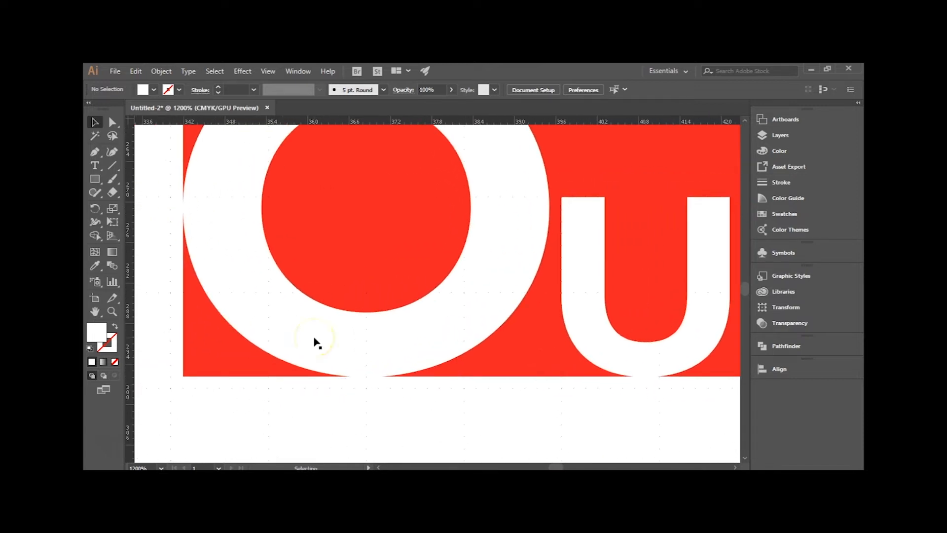
scroll(315, 342, down, 2)
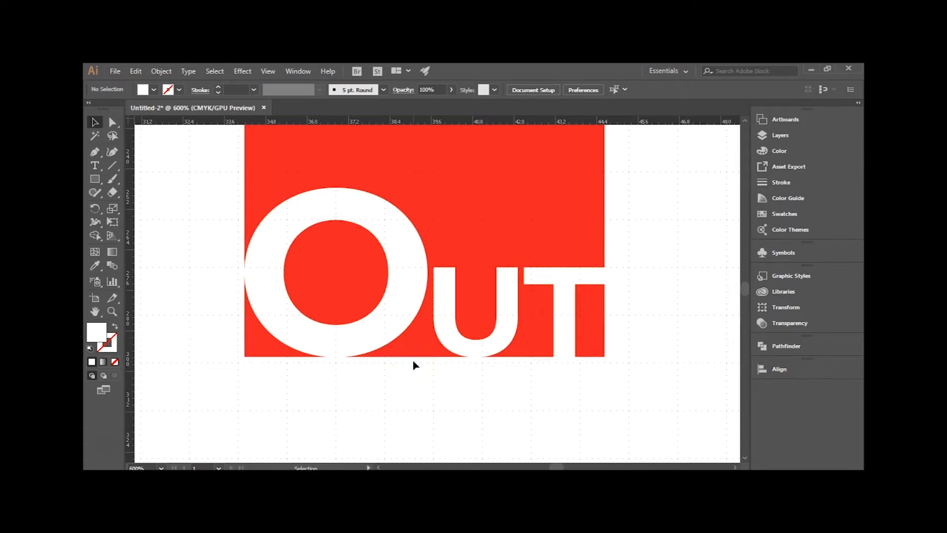
key(space)
drag(657, 277, 617, 282)
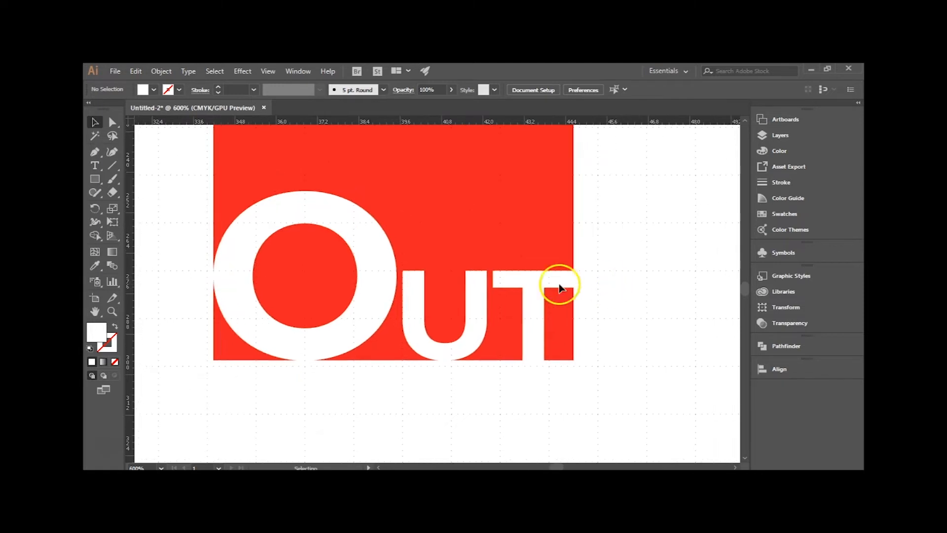
drag(132, 253, 142, 256)
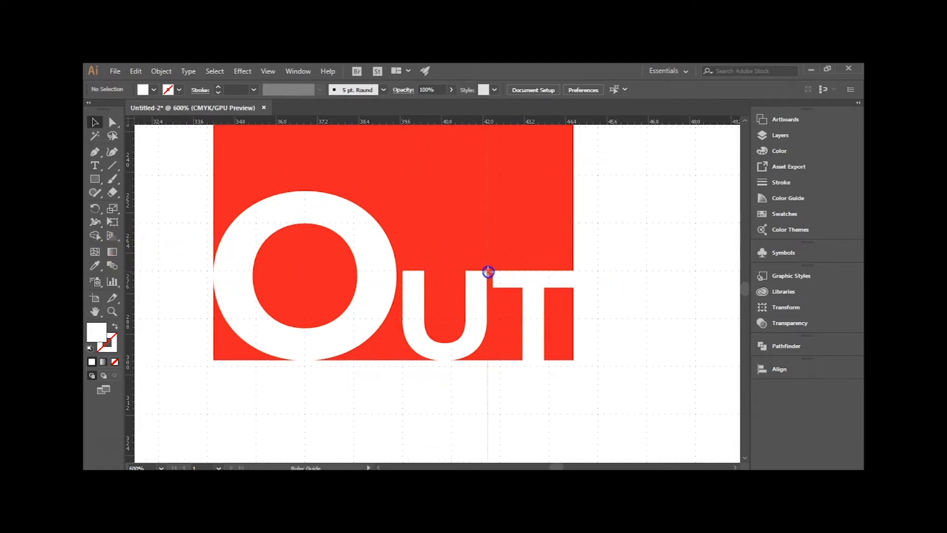
right_click(586, 285)
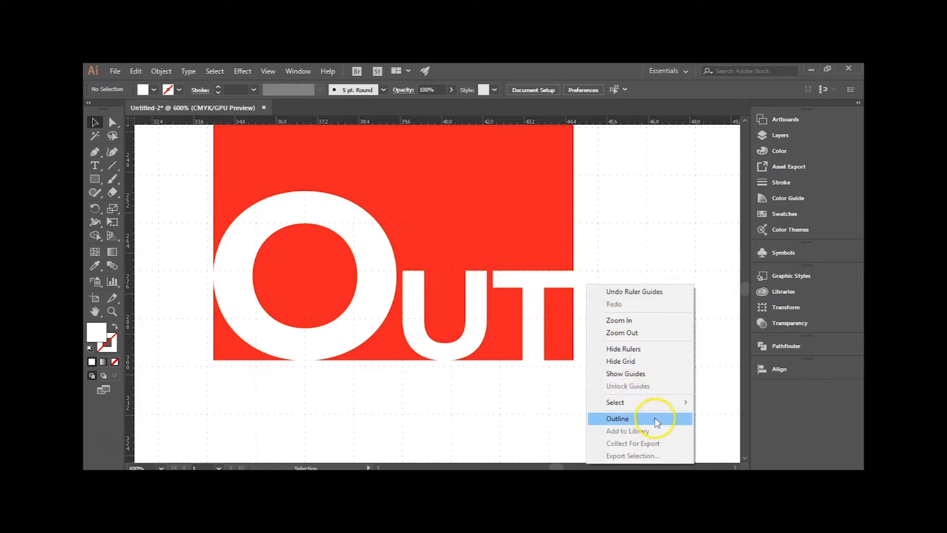
click(642, 373)
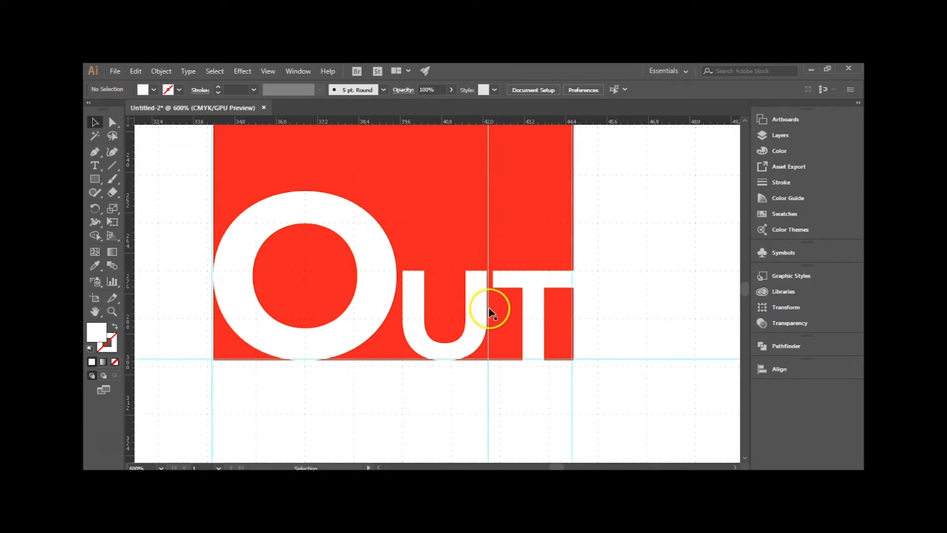
Step: Examine closely how the bottoms of the O, U and T line up with the rectangle's bottom edge and the horizontal guide
scroll(447, 370, up, 2)
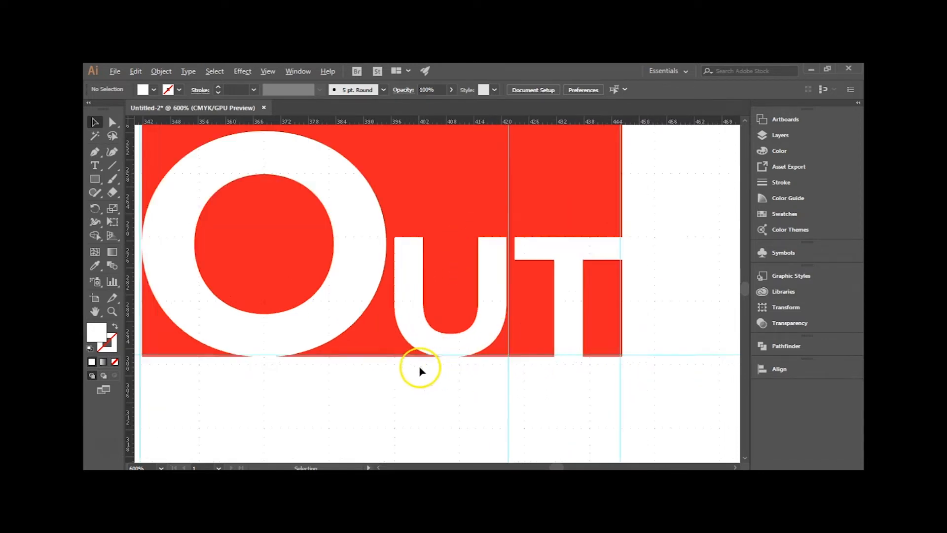
click(460, 347)
click(395, 356)
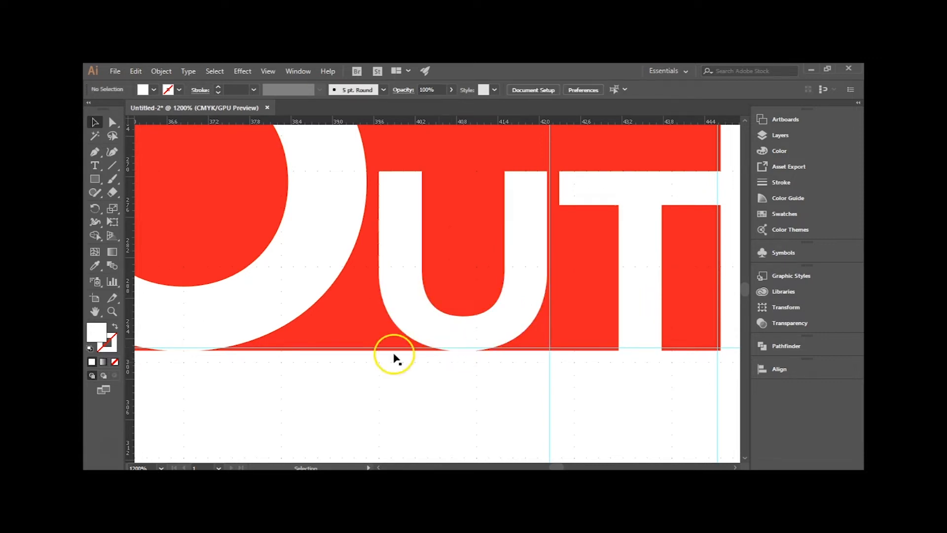
click(340, 329)
shift+click(283, 303)
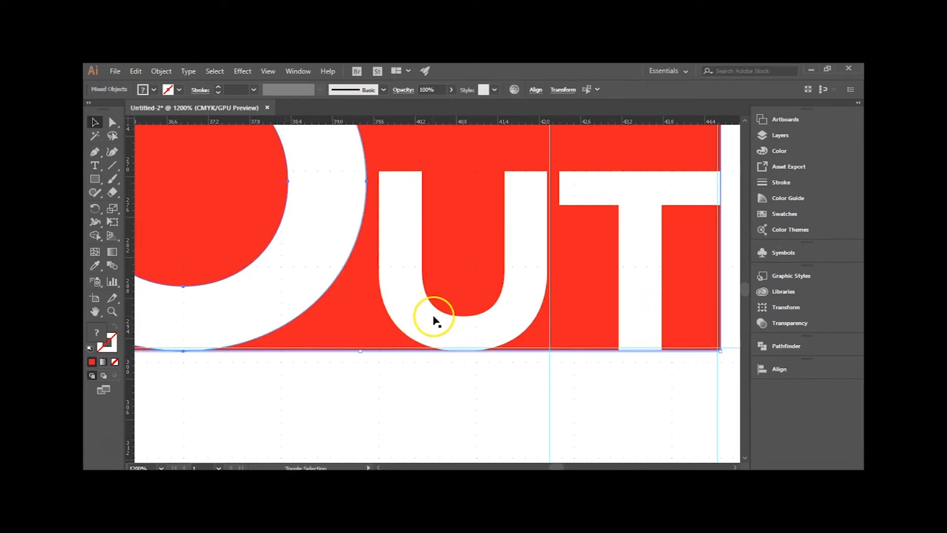
scroll(457, 341, up, 4)
drag(481, 319, 488, 294)
click(494, 394)
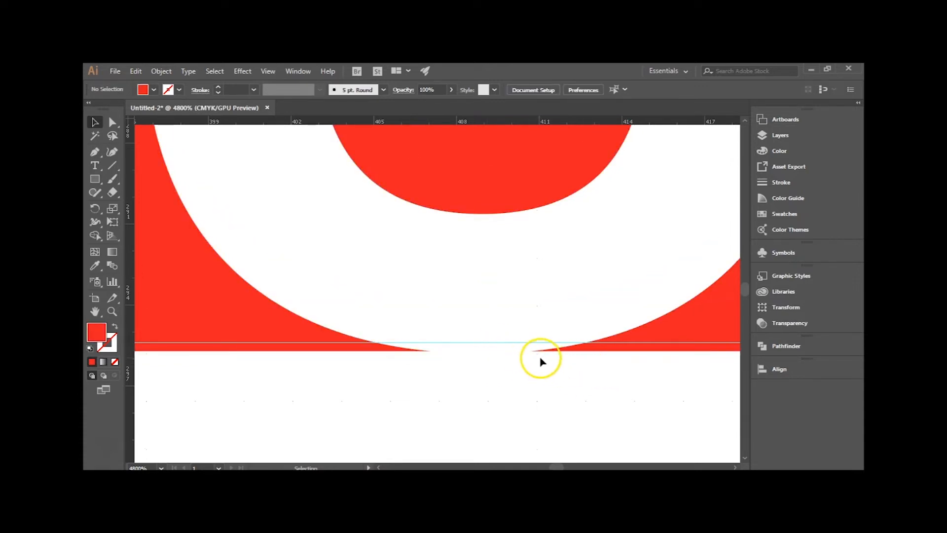
click(524, 345)
click(533, 345)
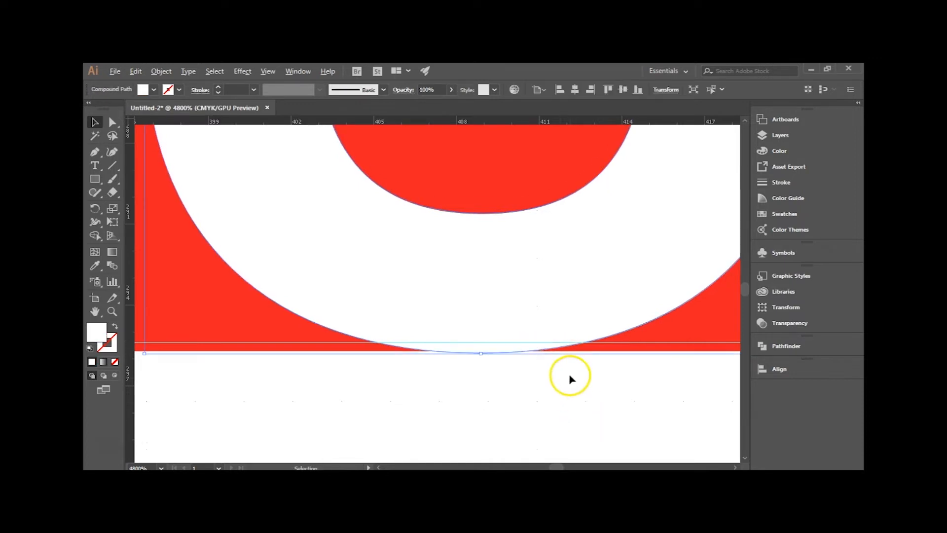
scroll(568, 381, down, 4)
click(592, 420)
scroll(717, 383, up, 2)
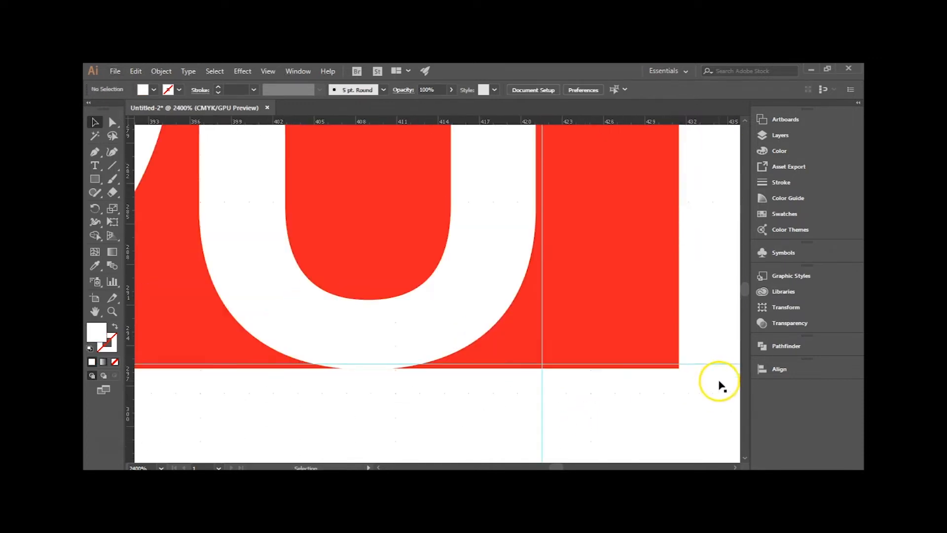
click(694, 368)
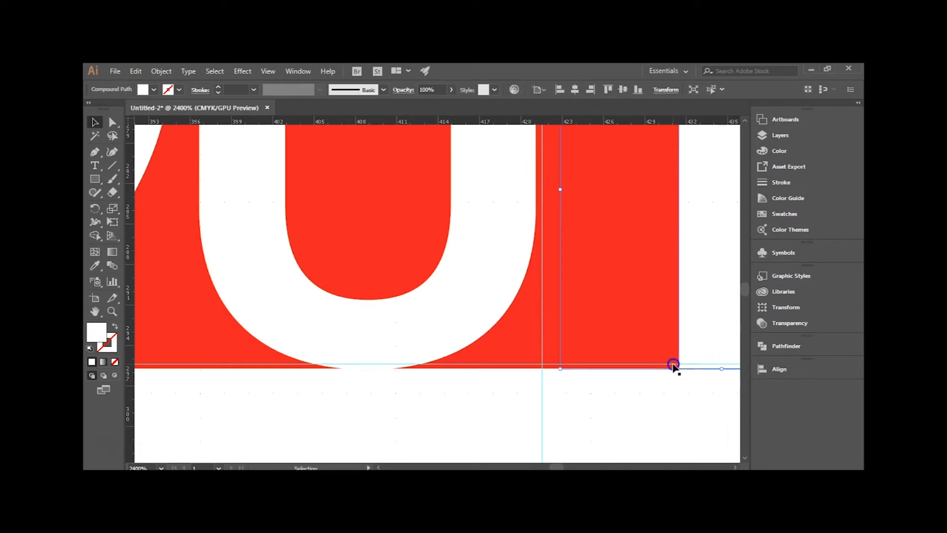
click(674, 366)
Step: Move the horizontal guide down onto the red rectangle's bottom edge and deselect it
scroll(366, 377, right, 5)
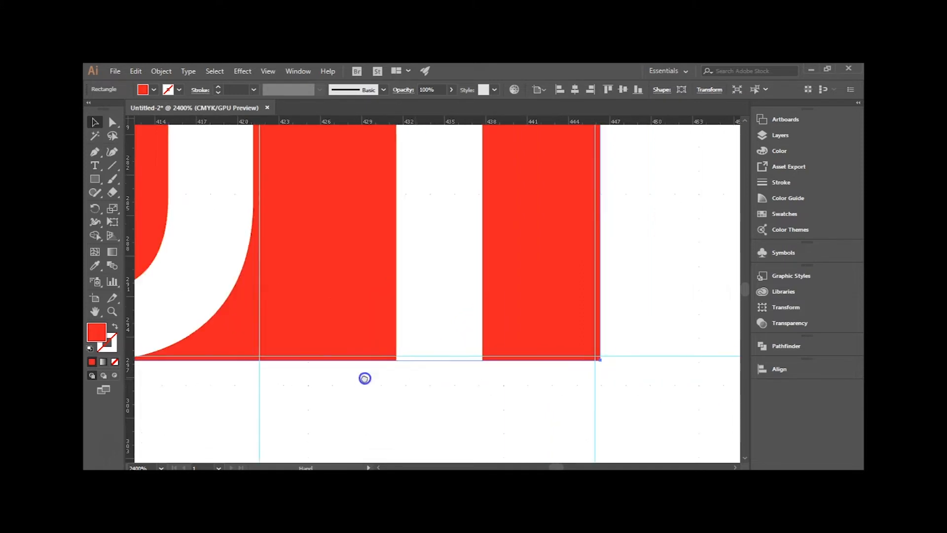
drag(567, 355, 567, 356)
click(462, 405)
scroll(406, 351, down, 2)
drag(430, 384, 549, 419)
scroll(419, 400, down, 3)
click(498, 429)
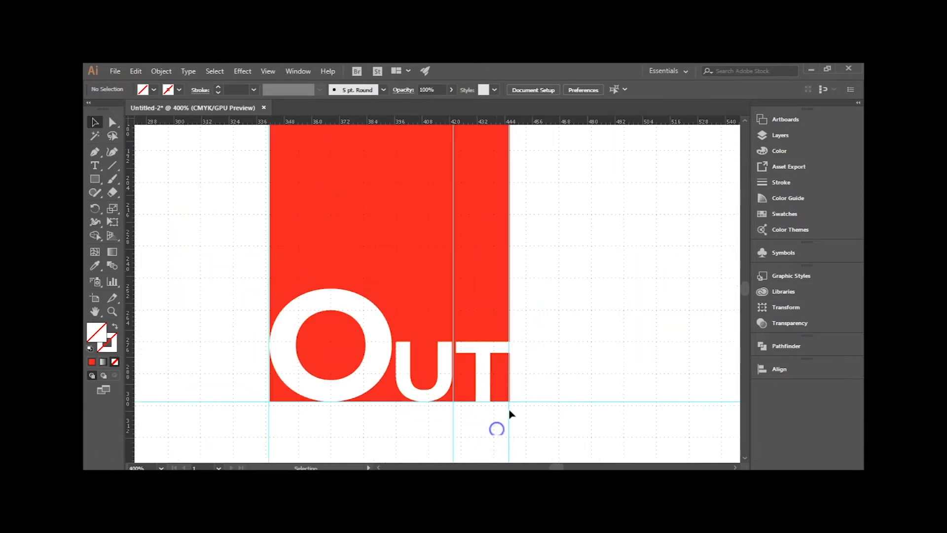
Step: Move the rightmost vertical guide onto the red rectangle's right edge and deselect it
scroll(528, 370, up, 1)
scroll(528, 369, up, 3)
drag(471, 298, 474, 295)
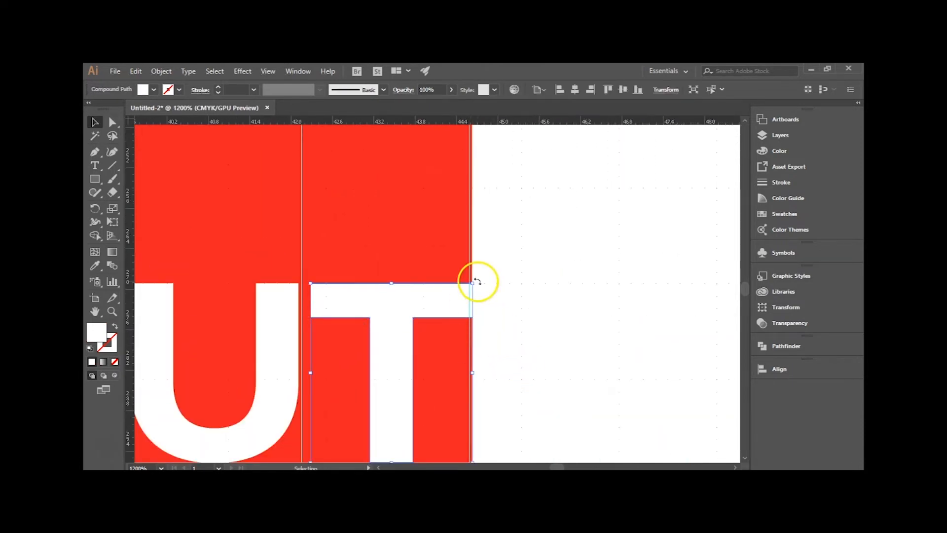
drag(522, 448, 526, 285)
drag(473, 309, 479, 308)
click(537, 338)
scroll(501, 356, down, 3)
Step: Add the text OF THE BOX directly beneath the red rectangle, with its start at the left vertical guide
mouse_move(345, 375)
mouse_down()
mouse_move(338, 370)
mouse_move(359, 375)
mouse_up()
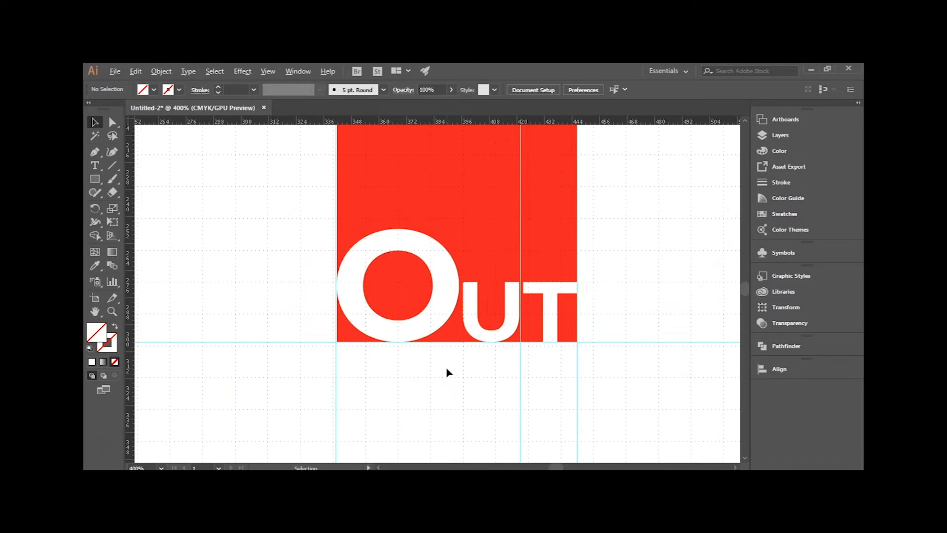
scroll(447, 372, down, 2)
drag(536, 397, 530, 379)
scroll(524, 302, up, 2)
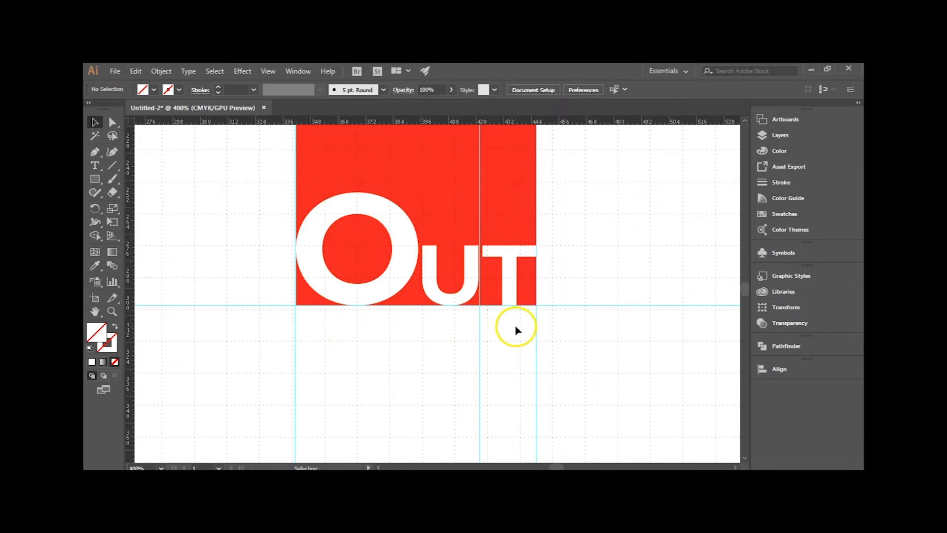
scroll(375, 376, up, 1)
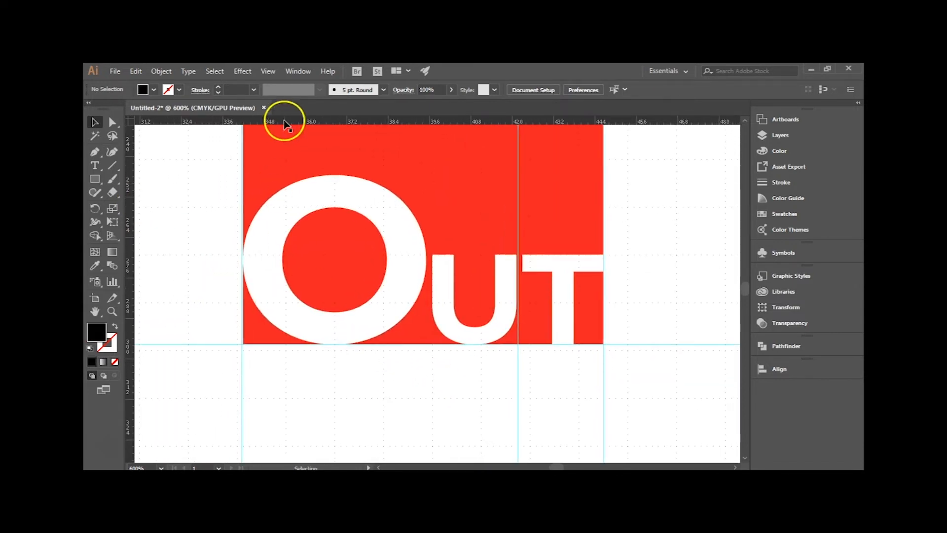
click(94, 167)
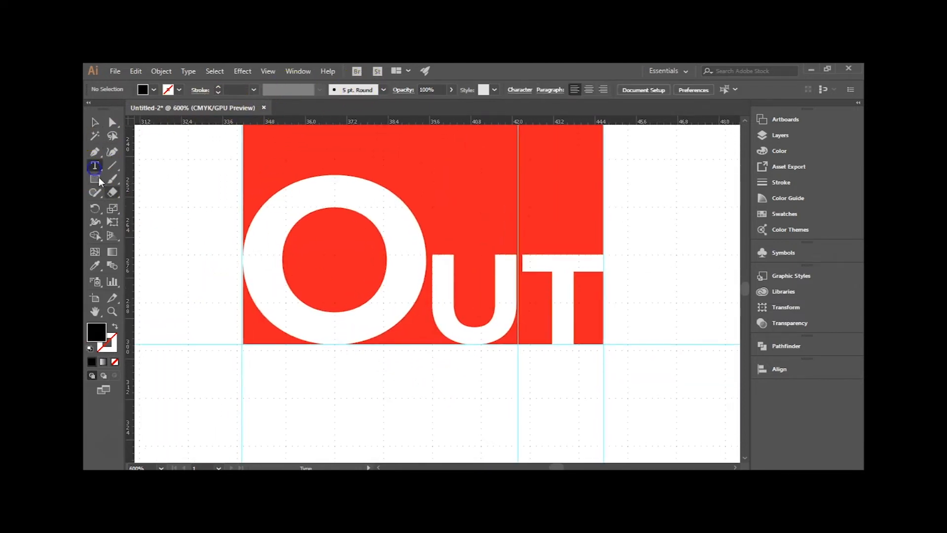
click(343, 405)
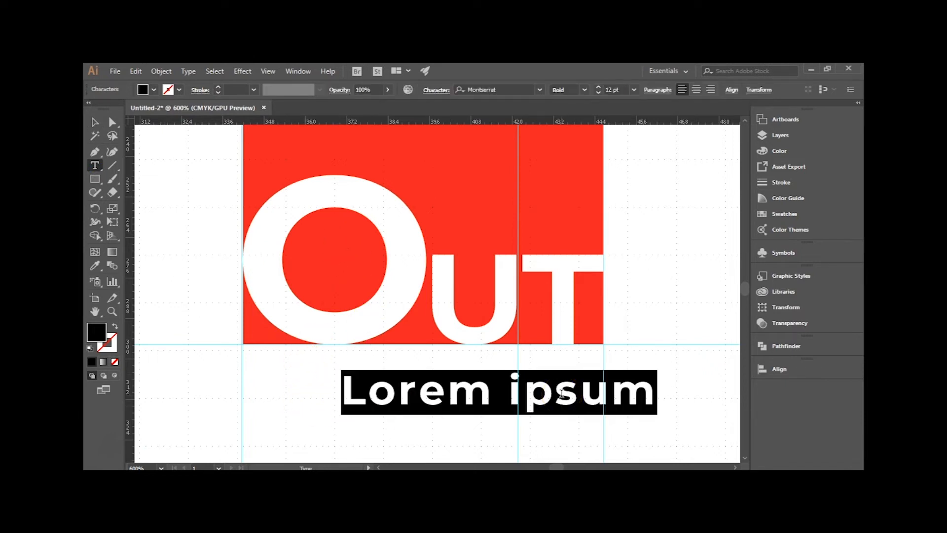
text(OF THE BOX)
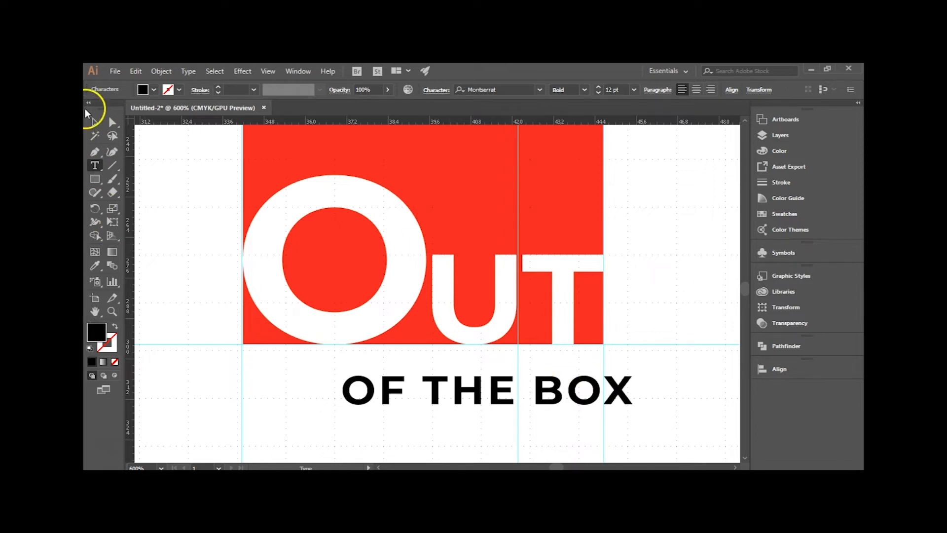
click(96, 124)
drag(350, 399, 252, 368)
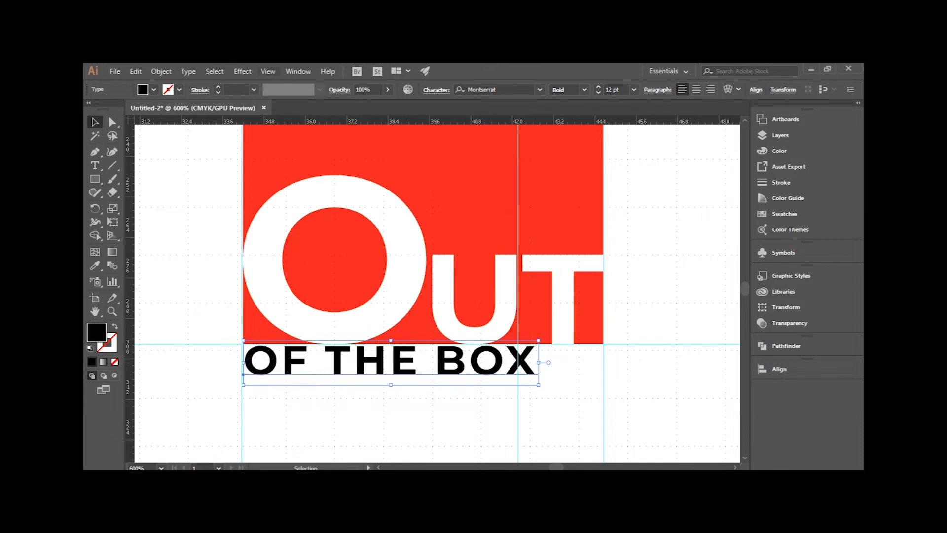
Step: Increase the tracking of OF THE BOX to 255 so the X ends at the rectangle's right guide
click(438, 91)
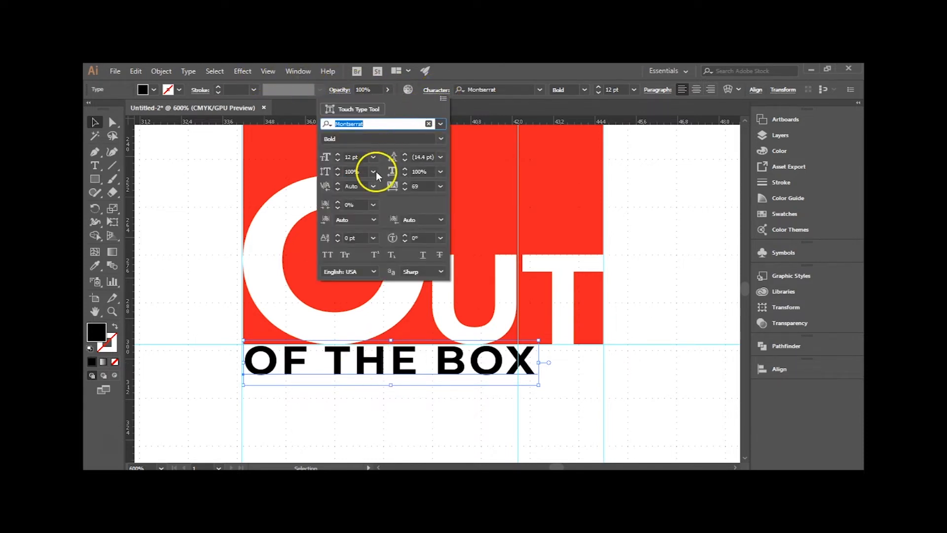
click(425, 187)
scroll(425, 187, up, 18)
scroll(425, 187, up, 20)
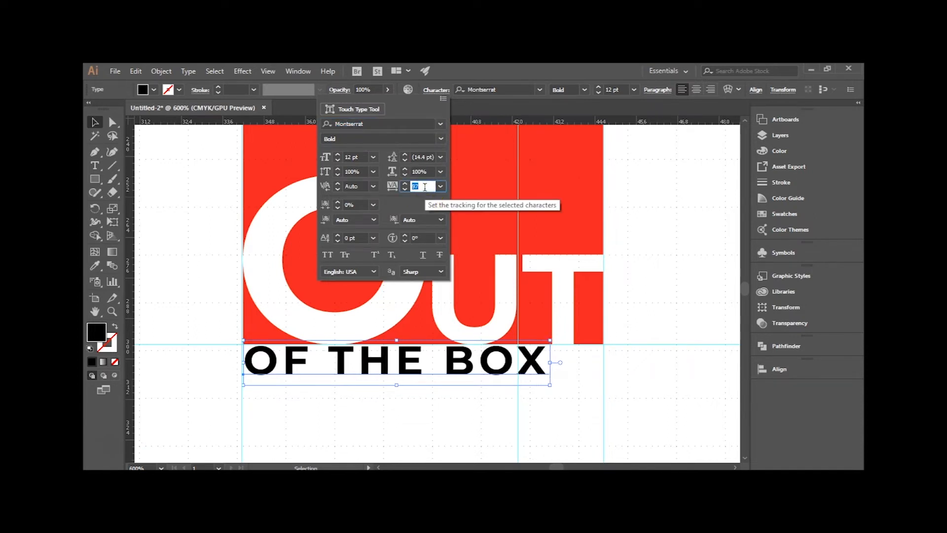
scroll(424, 187, up, 20)
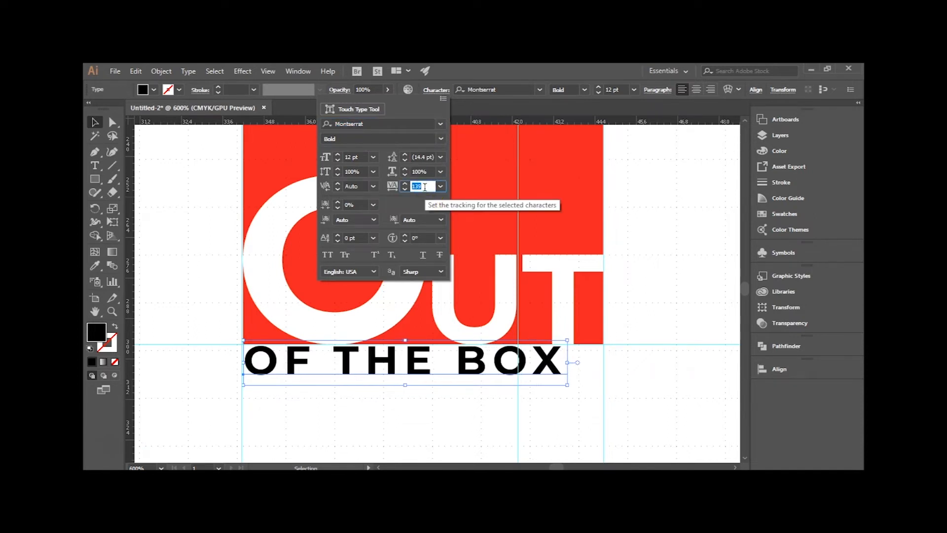
scroll(424, 187, up, 20)
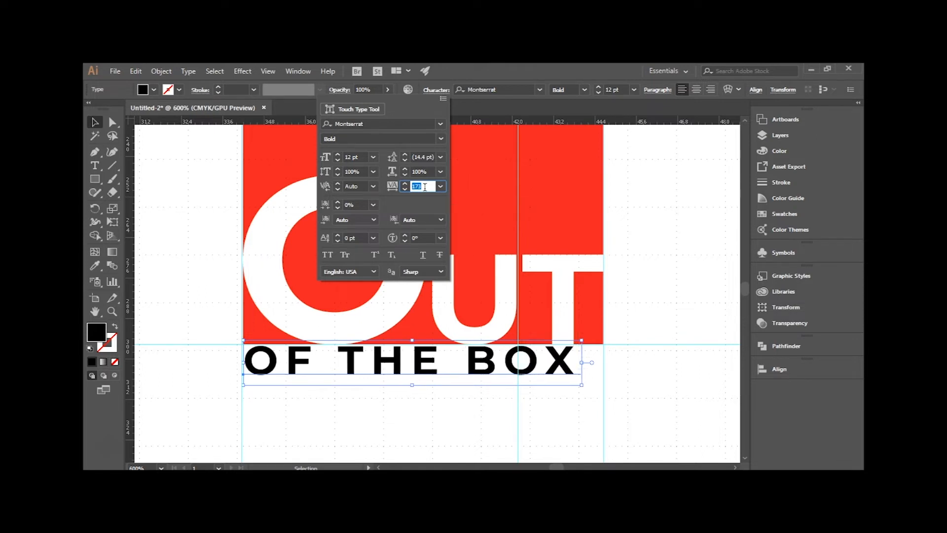
scroll(425, 187, up, 20)
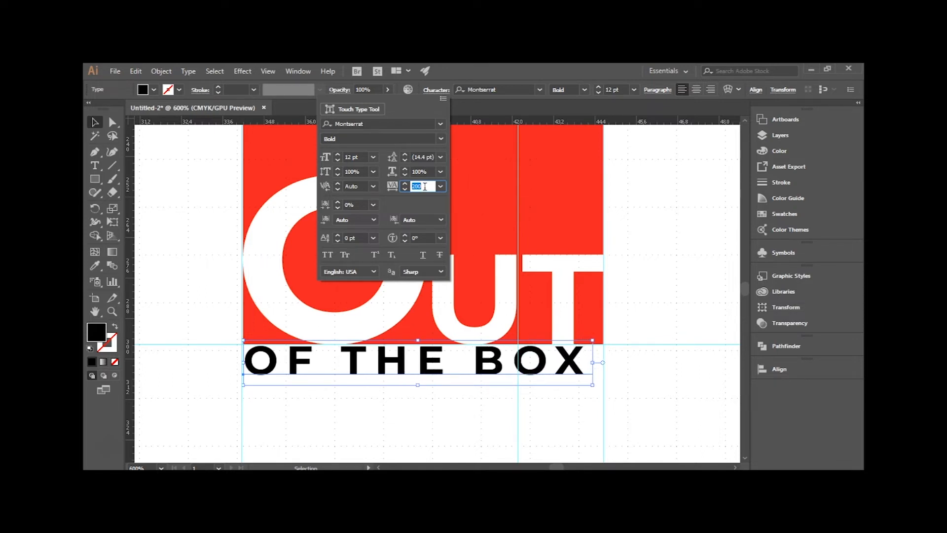
scroll(425, 187, up, 20)
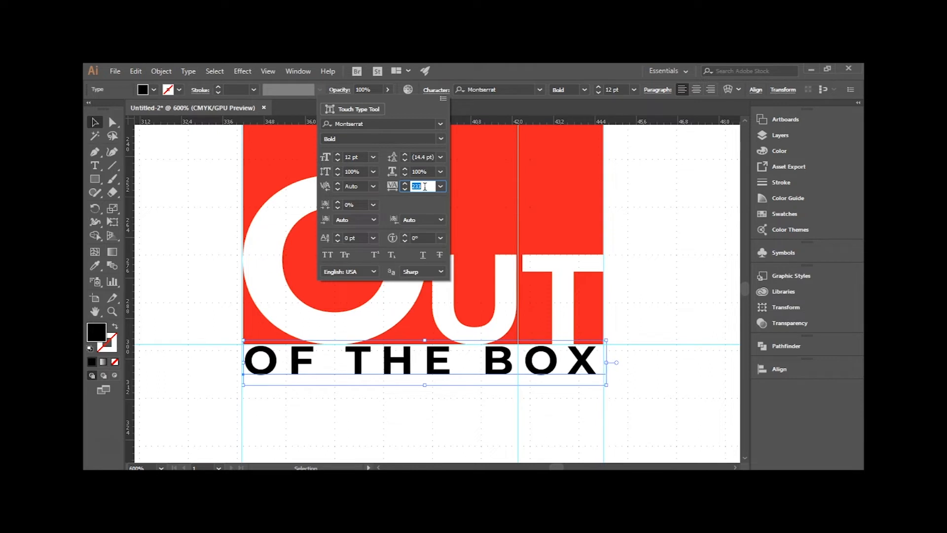
scroll(425, 187, up, 2)
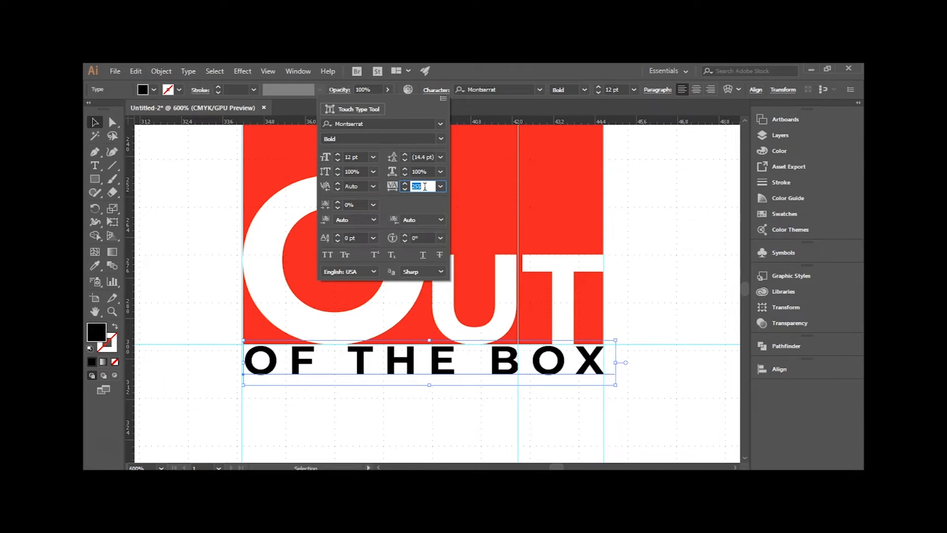
click(404, 411)
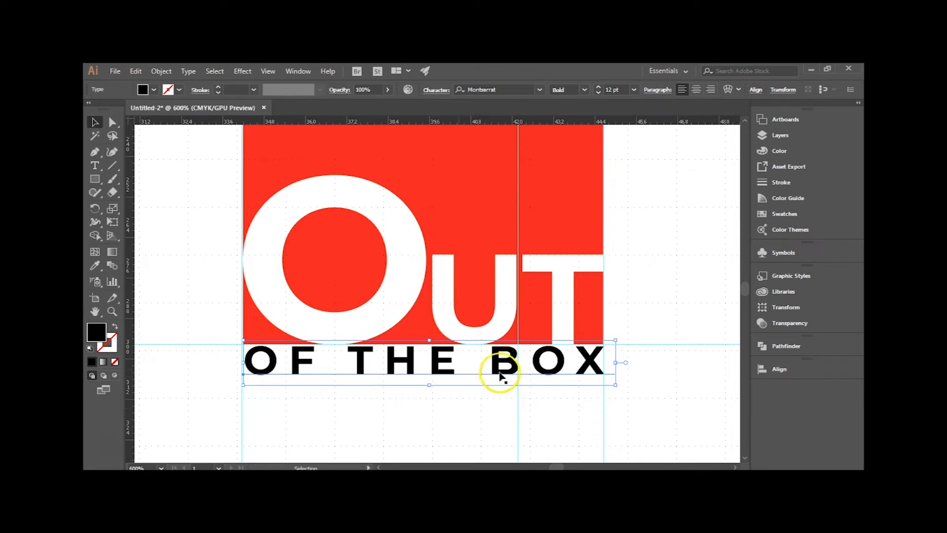
Step: Convert the OF THE BOX tagline beneath the red rectangle to outlines
click(657, 318)
ctrl+alt+click(625, 348)
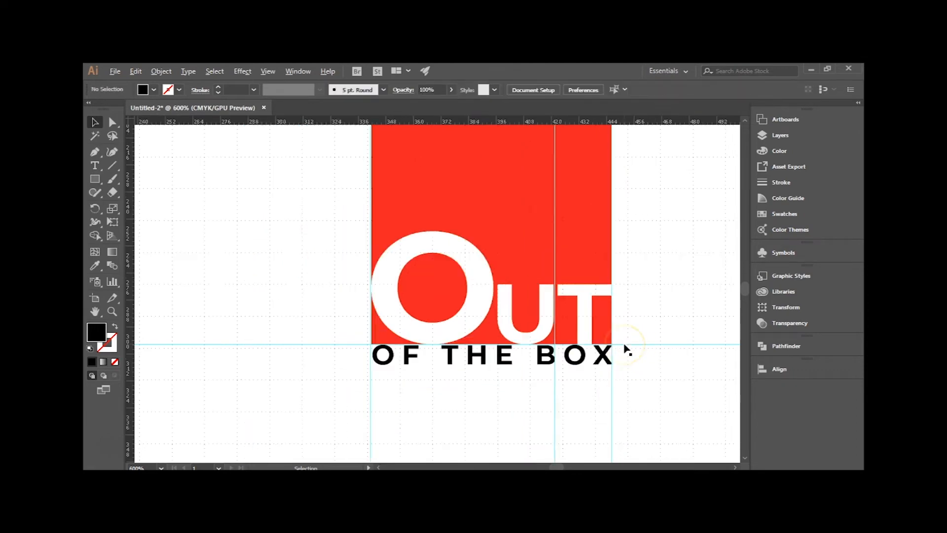
ctrl+alt+click(614, 360)
ctrl+click(611, 361)
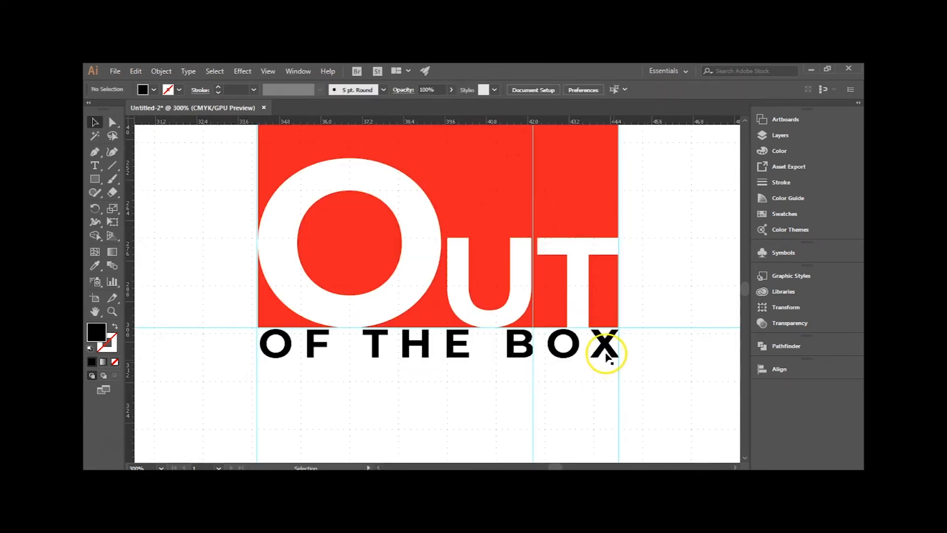
right_click(611, 359)
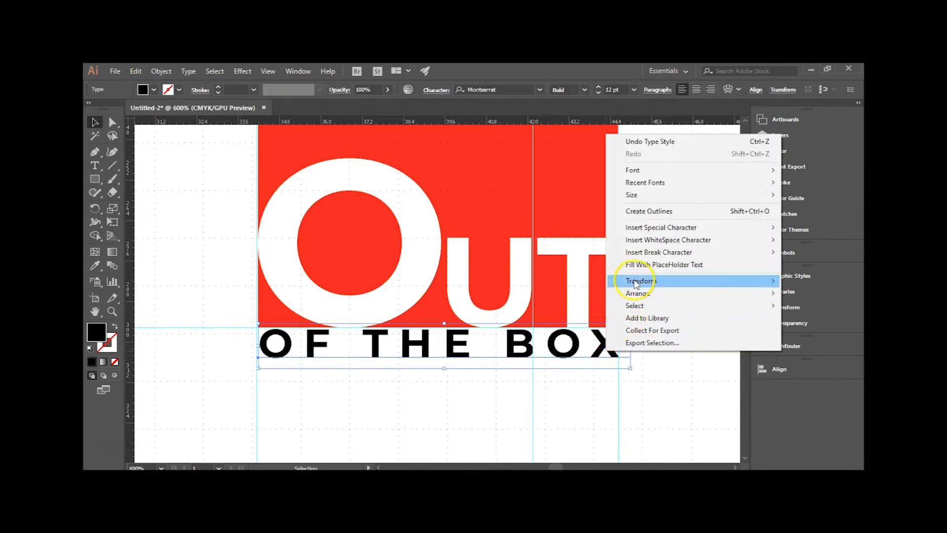
click(642, 211)
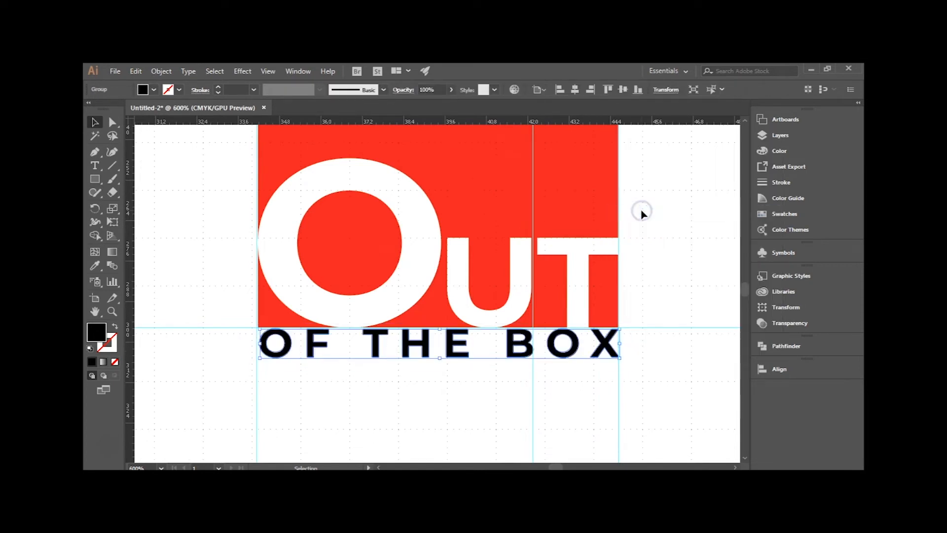
Step: Move the left vertical guide onto the red rectangle's left edge
scroll(249, 333, up, 6)
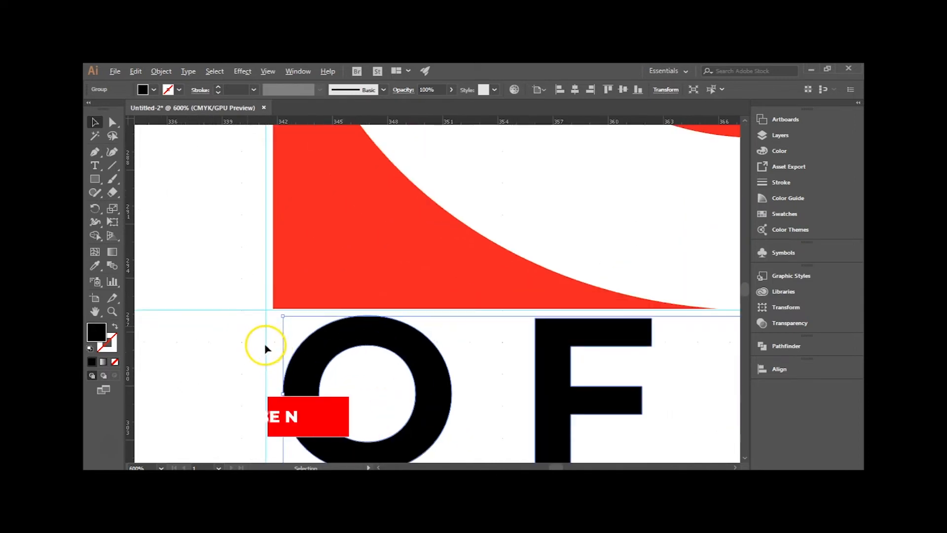
drag(331, 364, 323, 357)
click(266, 334)
drag(274, 333, 286, 331)
key(alt)
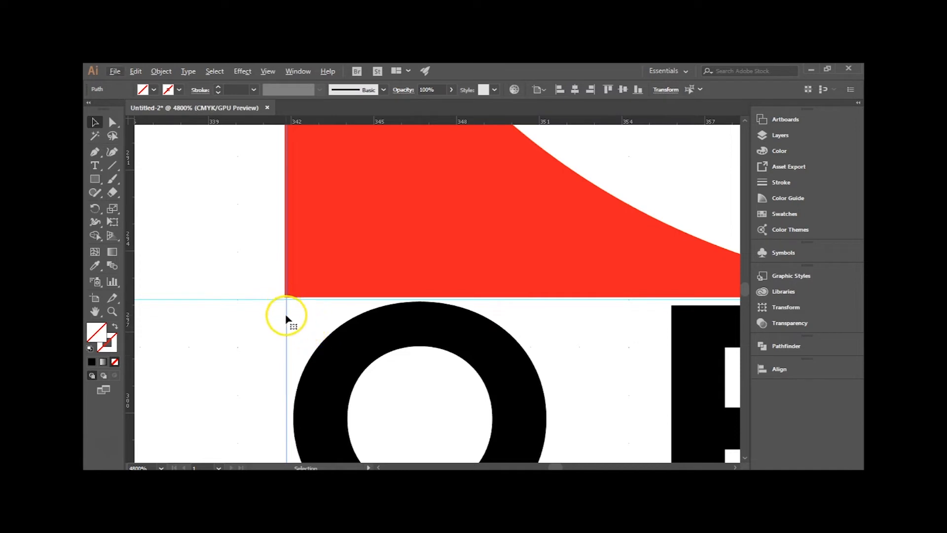
Step: Extend or trim the red rectangle so its left edge sits exactly on the left vertical guide, and deselect it
click(296, 282)
scroll(297, 282, down, 3)
drag(312, 170, 359, 377)
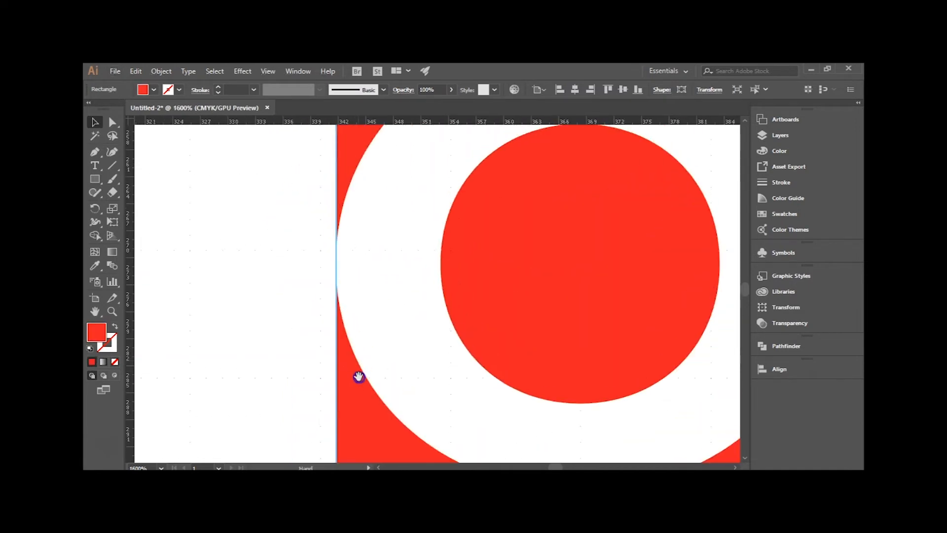
scroll(328, 296, up, 10)
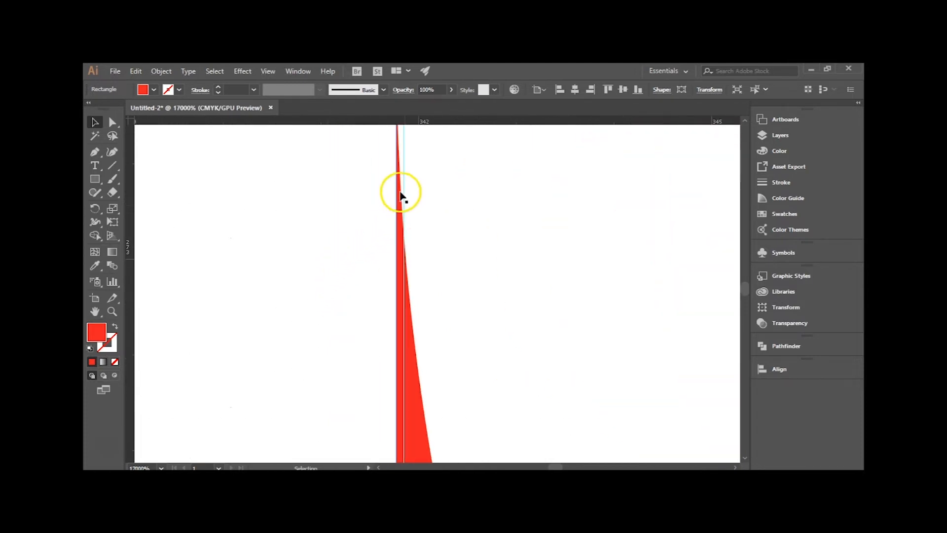
drag(427, 186, 442, 410)
drag(413, 286, 341, 245)
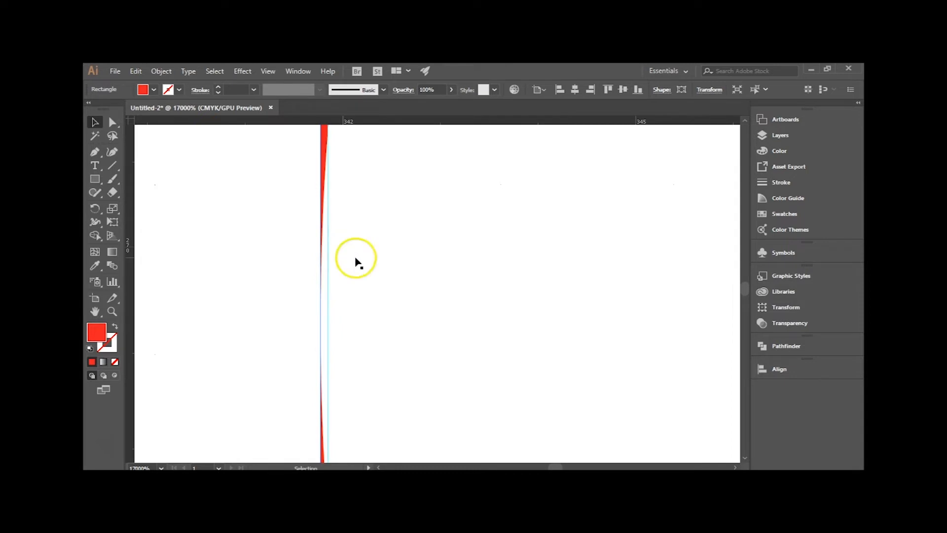
scroll(389, 300, down, 10)
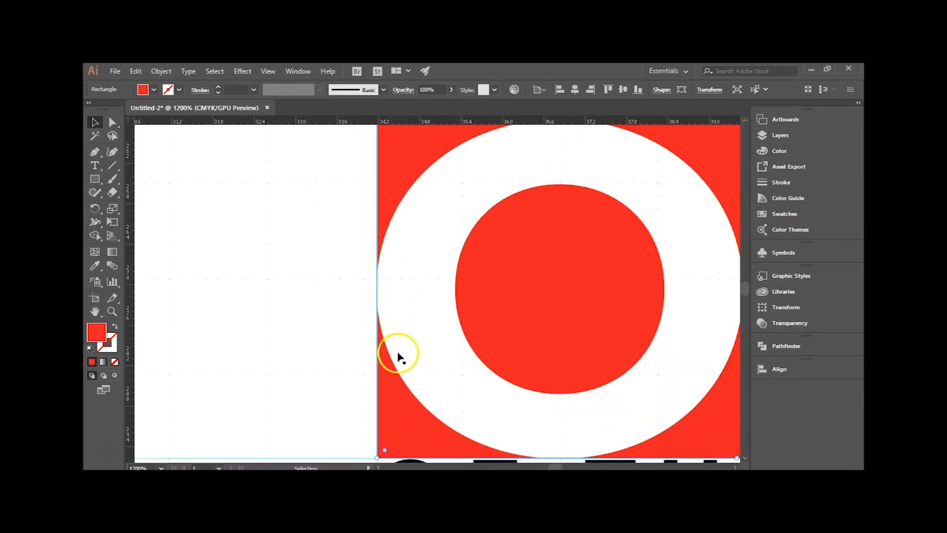
drag(414, 262, 365, 306)
scroll(317, 228, down, 7)
scroll(338, 262, up, 6)
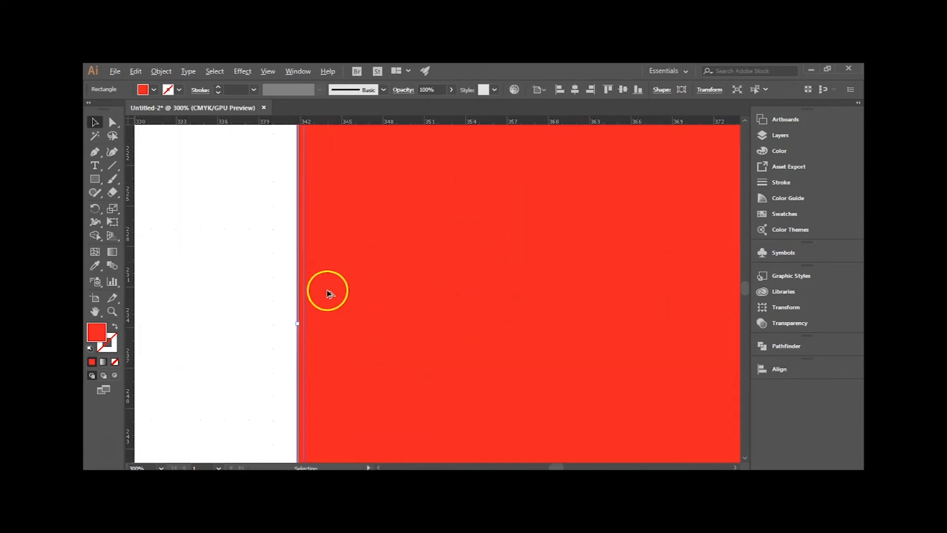
scroll(328, 293, up, 10)
drag(342, 376, 403, 230)
scroll(407, 263, down, 1)
click(339, 300)
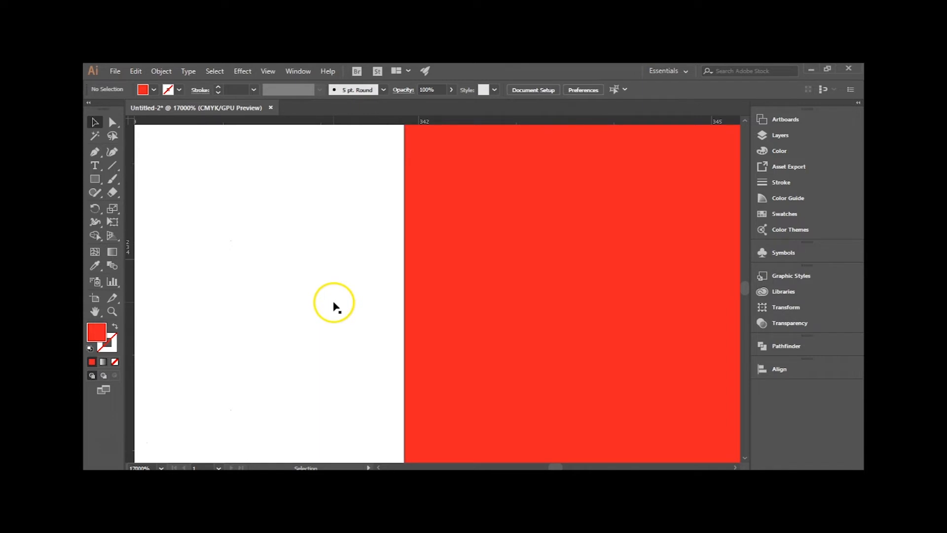
Step: Move the outlined OF THE BOX so its first O touches the left vertical guide just below the red rectangle, and deselect it
scroll(334, 303, down, 5)
drag(442, 439, 340, 205)
drag(368, 301, 350, 193)
drag(366, 315, 351, 193)
drag(359, 300, 349, 205)
drag(355, 344, 347, 195)
drag(362, 303, 354, 194)
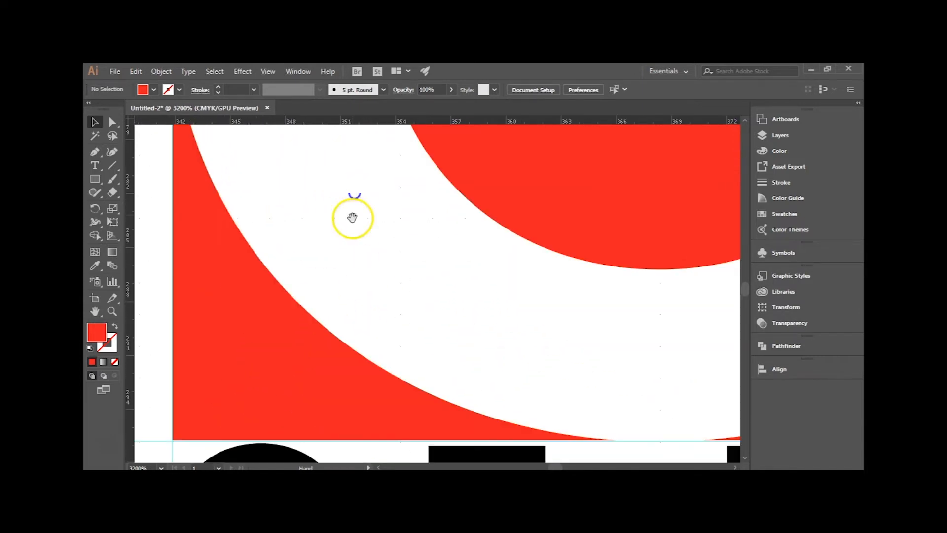
scroll(326, 355, down, 3)
scroll(262, 408, up, 4)
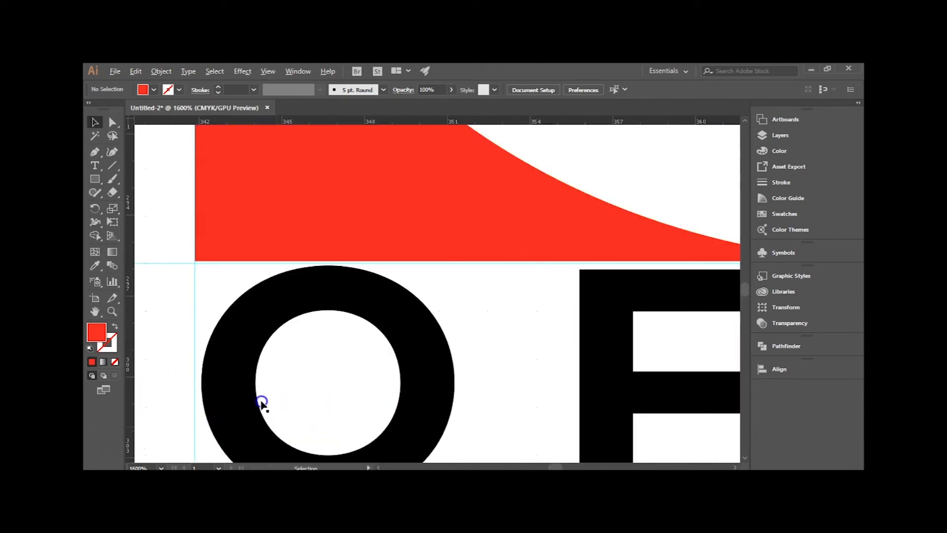
drag(239, 389, 228, 385)
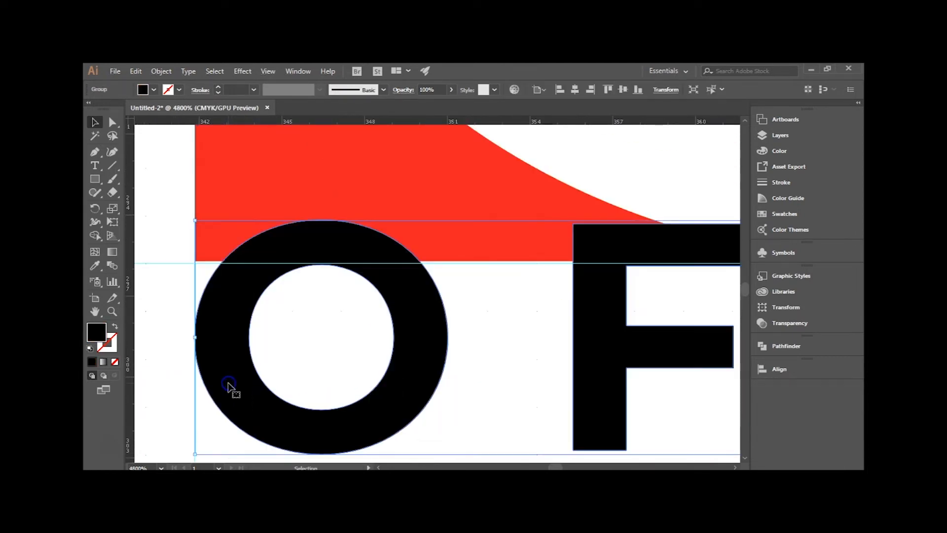
drag(220, 281, 226, 325)
drag(232, 368, 206, 377)
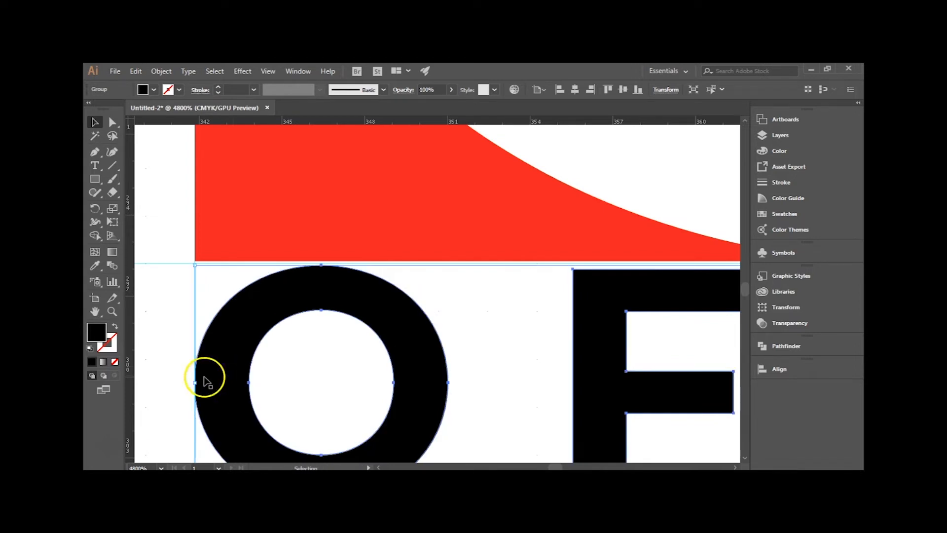
click(170, 372)
Step: Stretch the outlined OF THE BOX from its corner near the X to the right vertical guide, and deselect it
scroll(186, 334, down, 3)
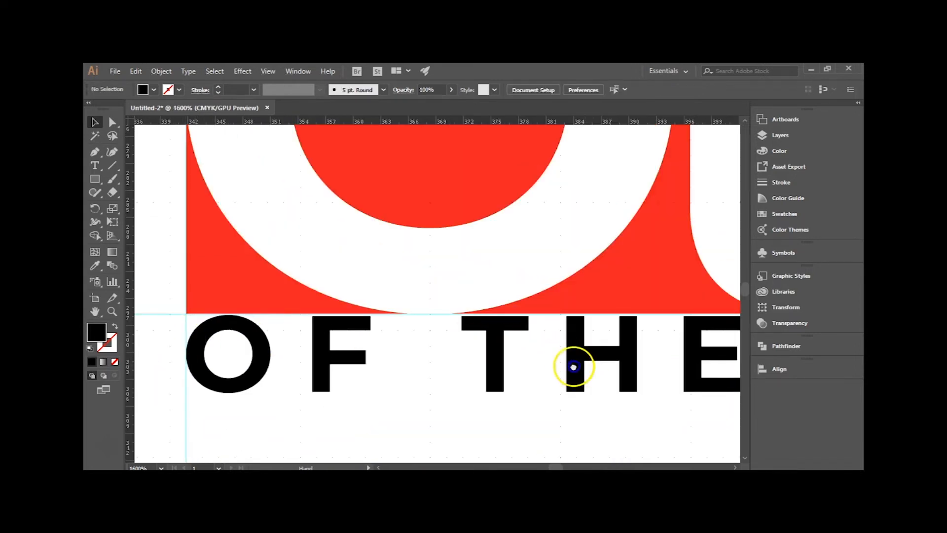
drag(592, 364, 349, 363)
drag(613, 332, 574, 345)
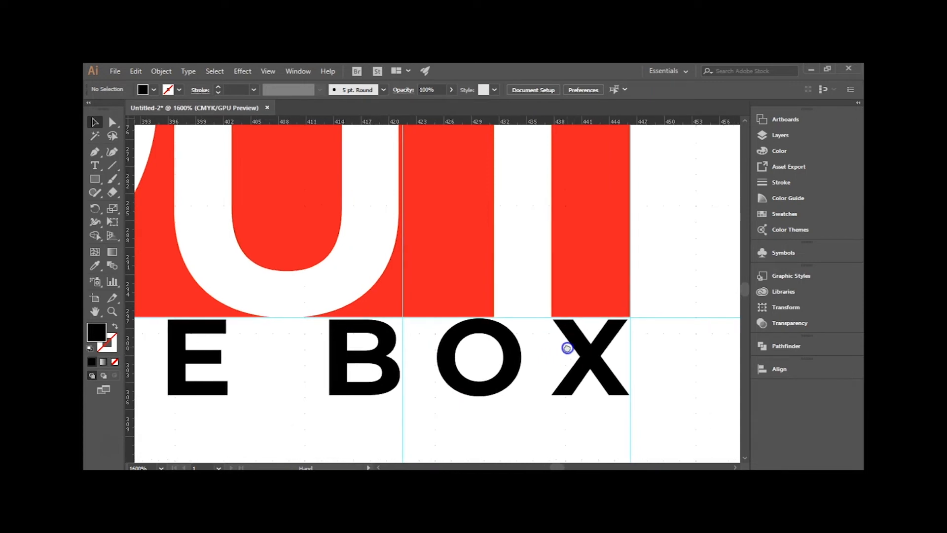
click(604, 370)
scroll(640, 345, up, 2)
scroll(641, 348, up, 2)
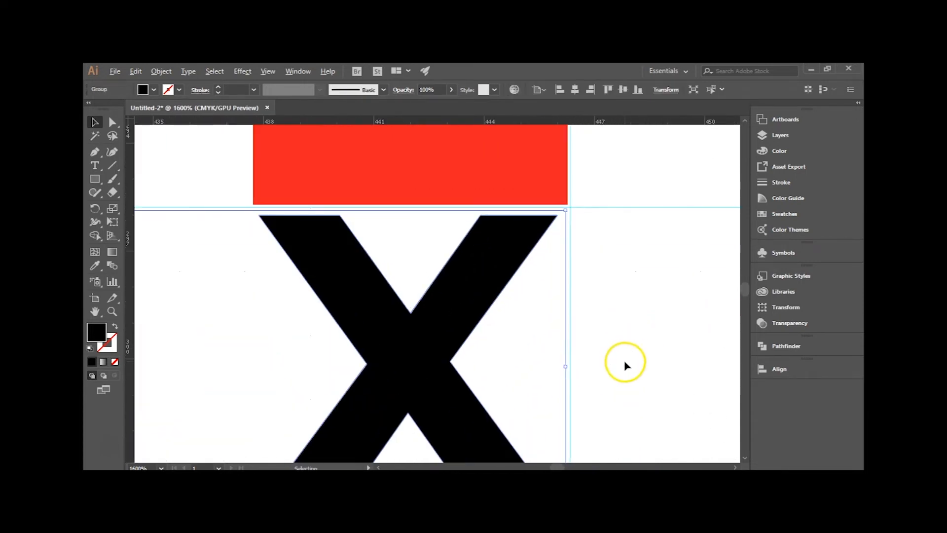
drag(564, 210, 571, 211)
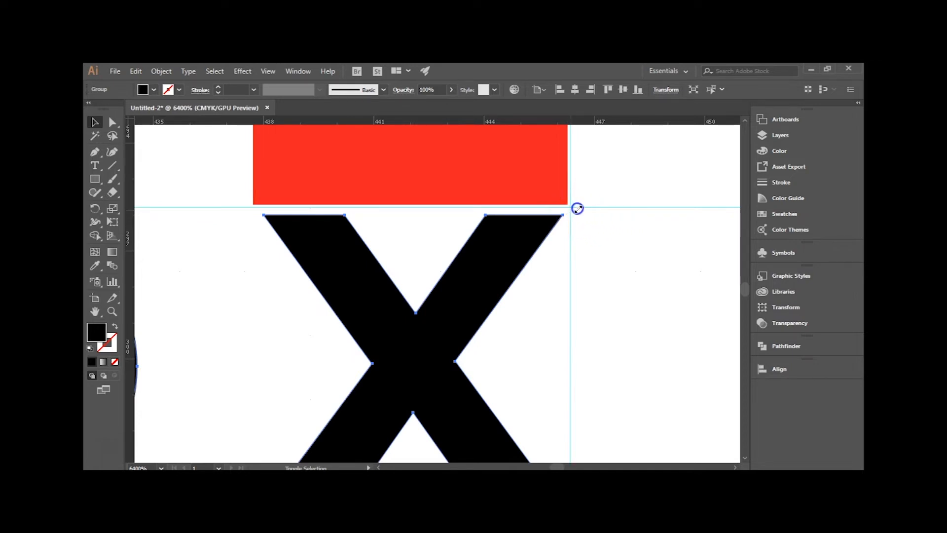
click(607, 391)
Step: Add a new vertical guide across the right arm of the X in BOX
drag(607, 428, 630, 431)
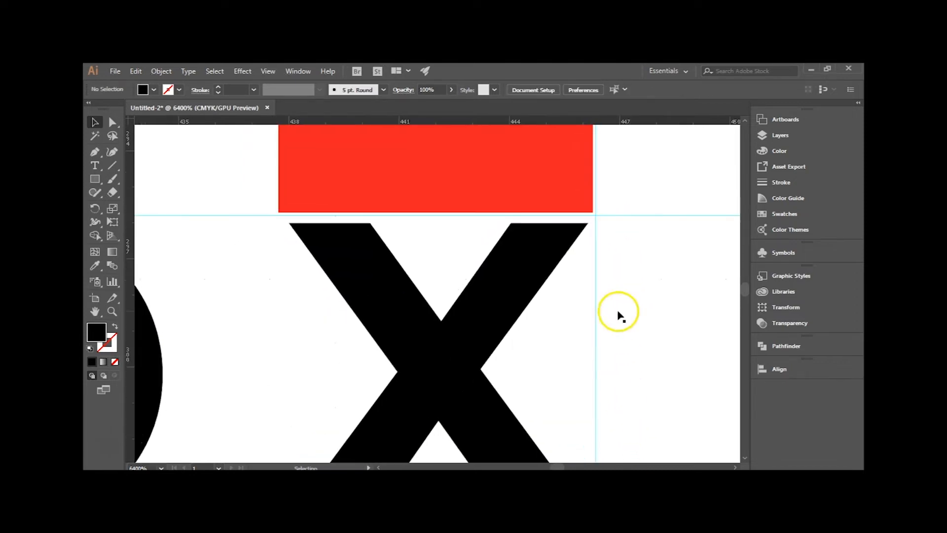
key(ctrl+minus)
drag(600, 400, 612, 313)
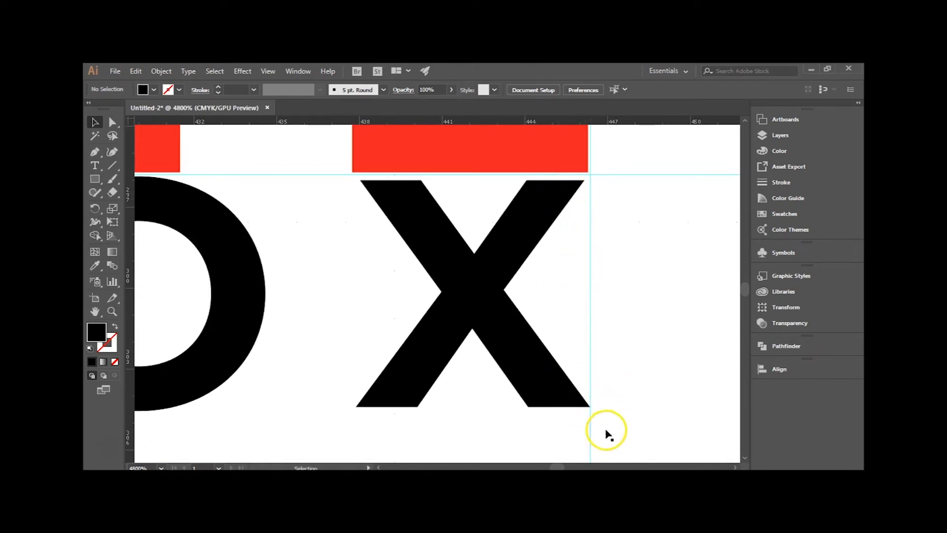
click(563, 238)
click(377, 237)
drag(129, 247, 571, 232)
Step: Turn off Snap to Grid and move the new vertical guide onto the X's upper-right corner
right_click(571, 232)
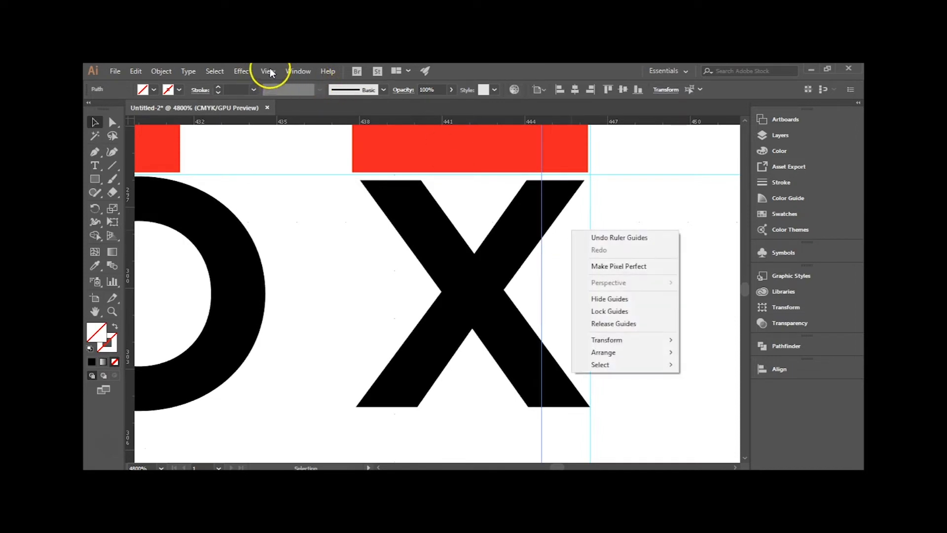
click(269, 72)
click(268, 72)
click(269, 72)
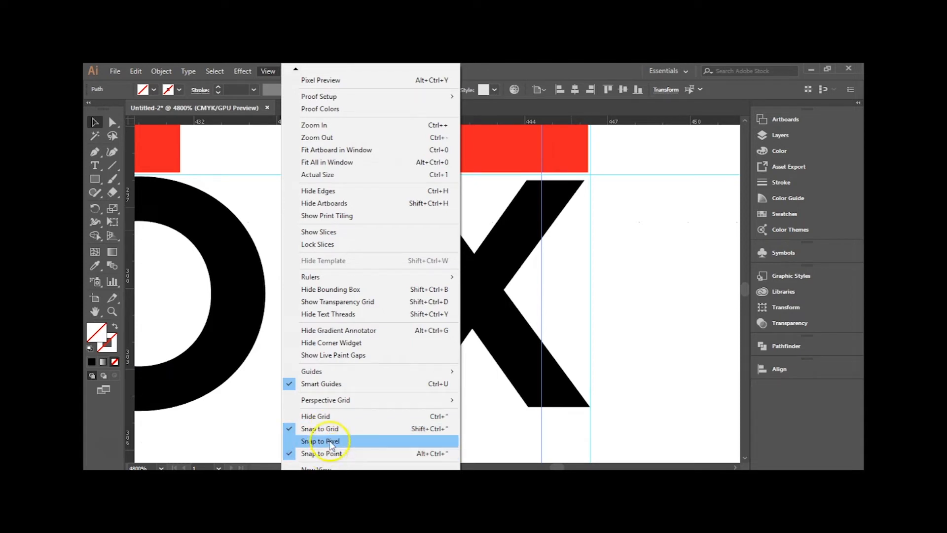
click(324, 428)
drag(543, 267, 585, 263)
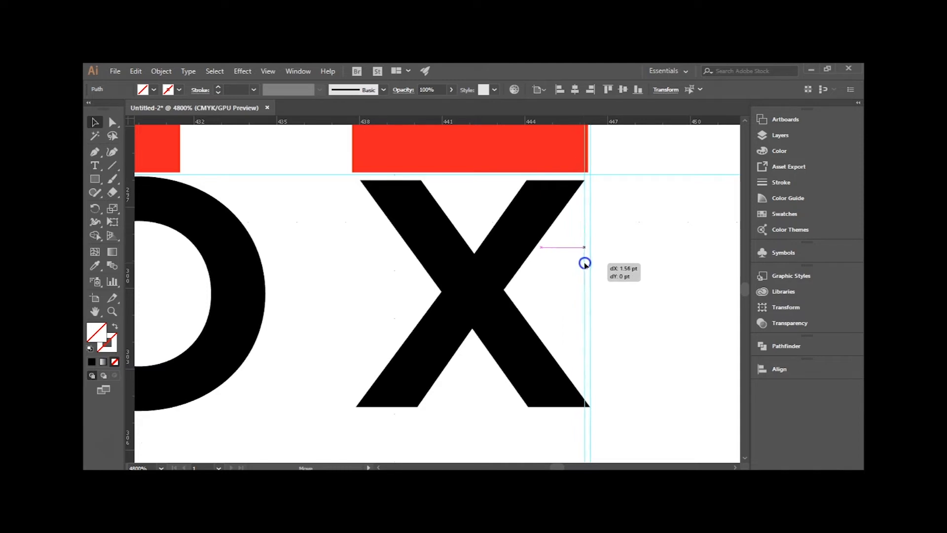
drag(584, 266, 584, 264)
drag(585, 266, 585, 264)
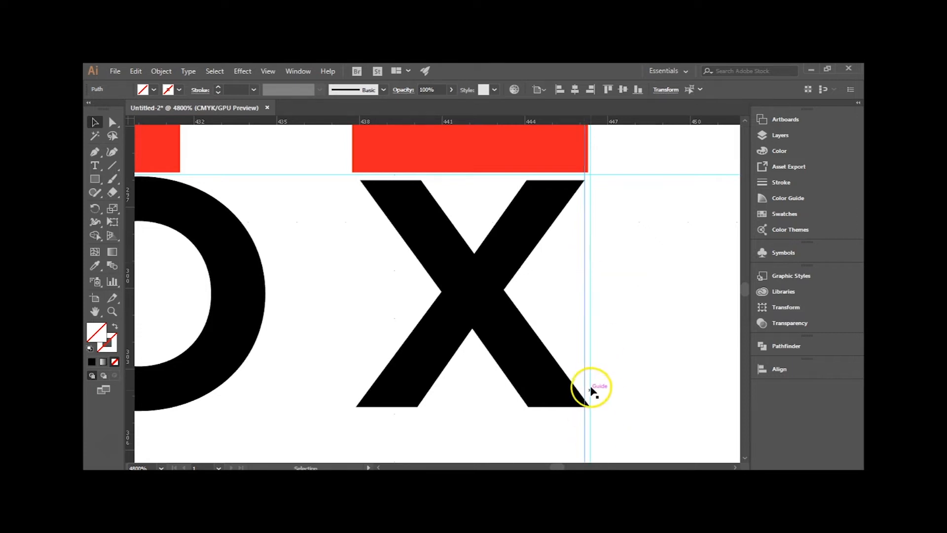
Step: With the Direct Selection tool, move the extra guide at the X's upper-right corner onto the right vertical guide
click(532, 218)
drag(533, 212, 512, 254)
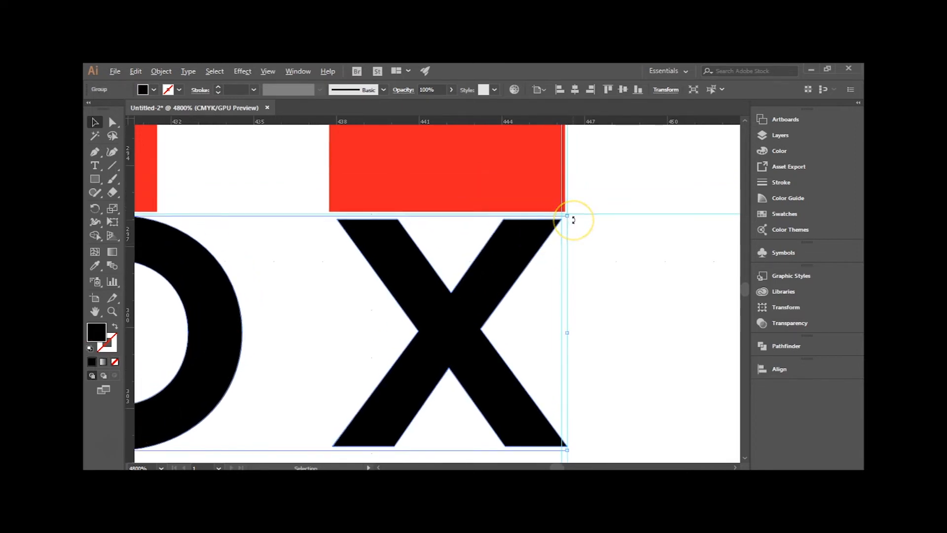
scroll(579, 217, up, 3)
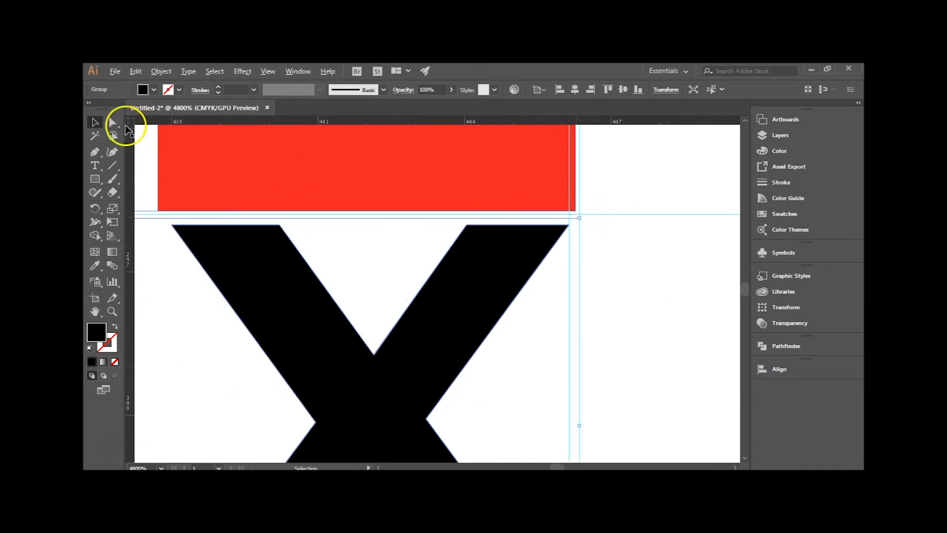
click(111, 122)
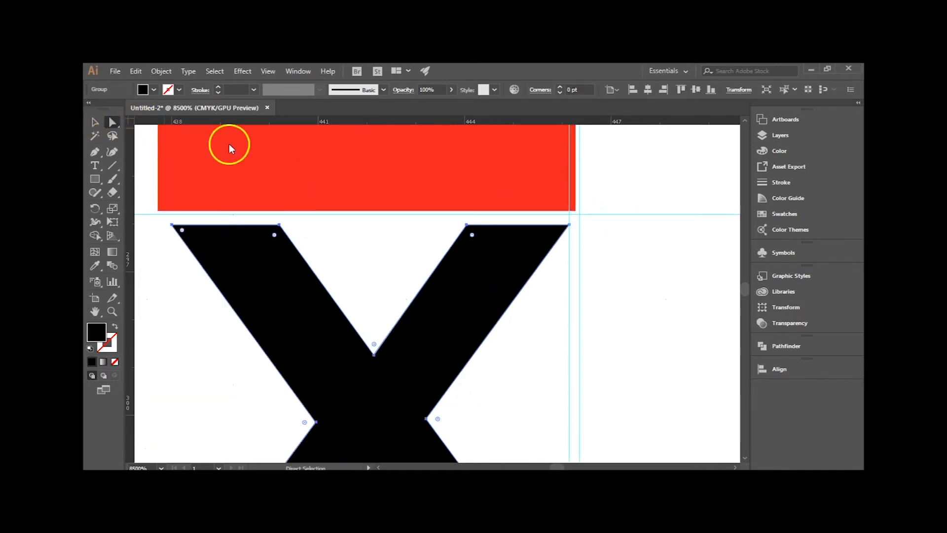
click(638, 261)
click(570, 227)
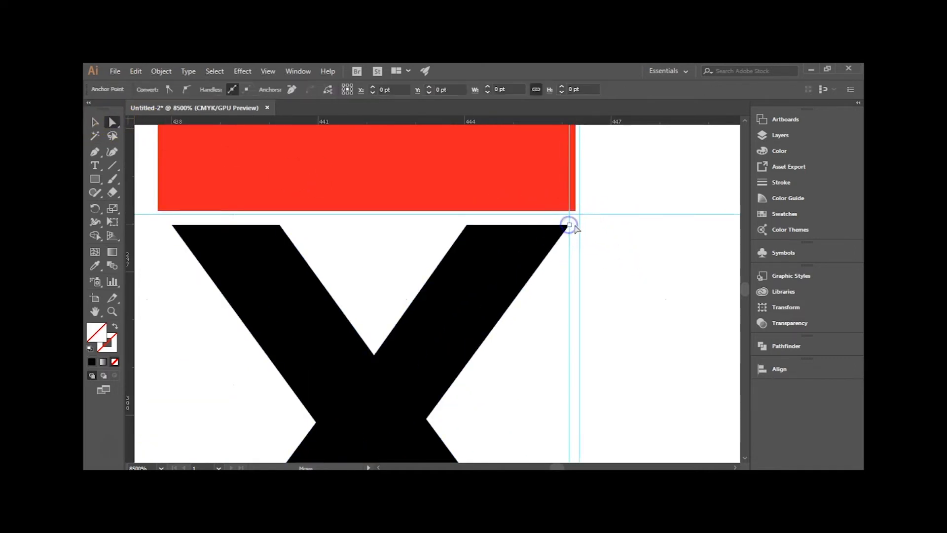
drag(570, 224, 579, 225)
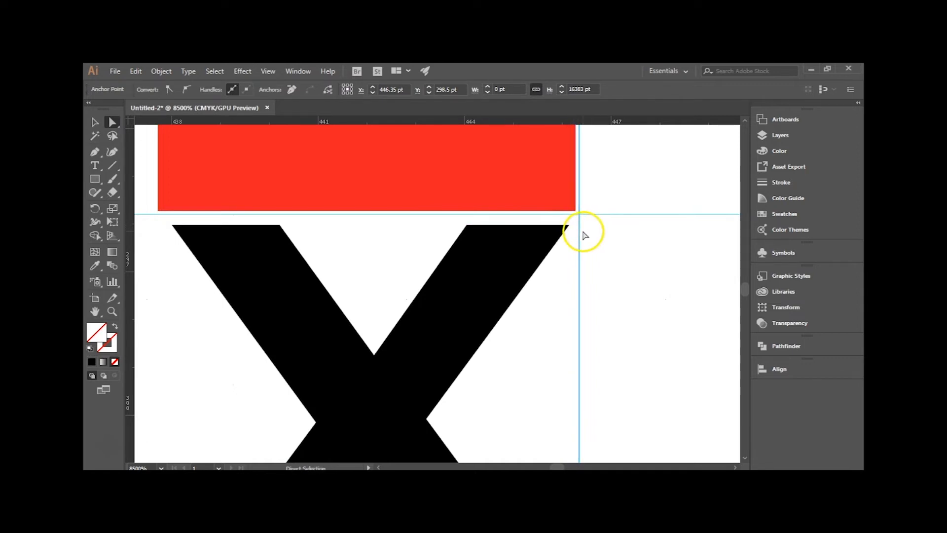
Step: Try to move the X's upper-right anchor point onto the right vertical guide
click(571, 231)
click(563, 226)
click(570, 225)
drag(571, 226, 579, 225)
click(599, 238)
Step: Shift both top anchor points of the X's right arm horizontally so its outer corner meets the right vertical guide
scroll(636, 309, down, 5)
drag(658, 353, 611, 330)
scroll(582, 268, up, 3)
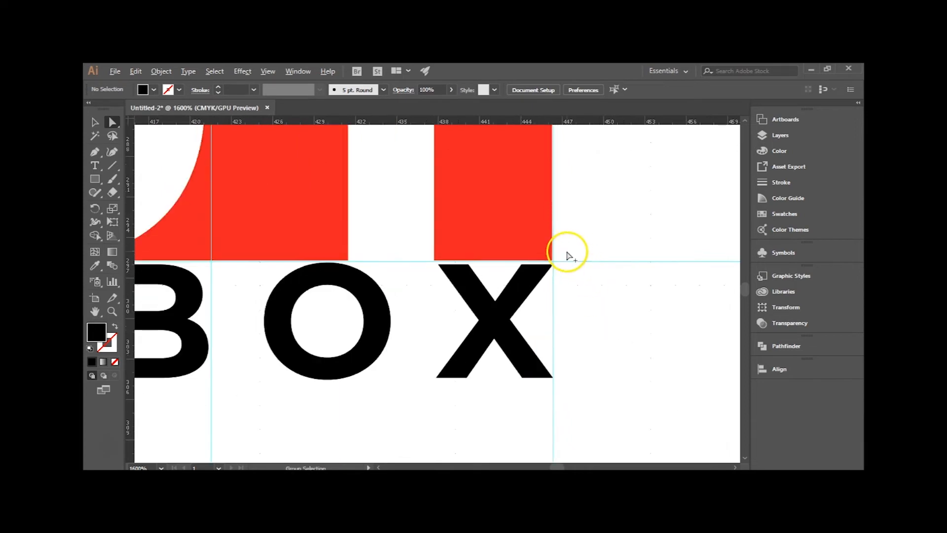
click(533, 290)
scroll(554, 264, up, 3)
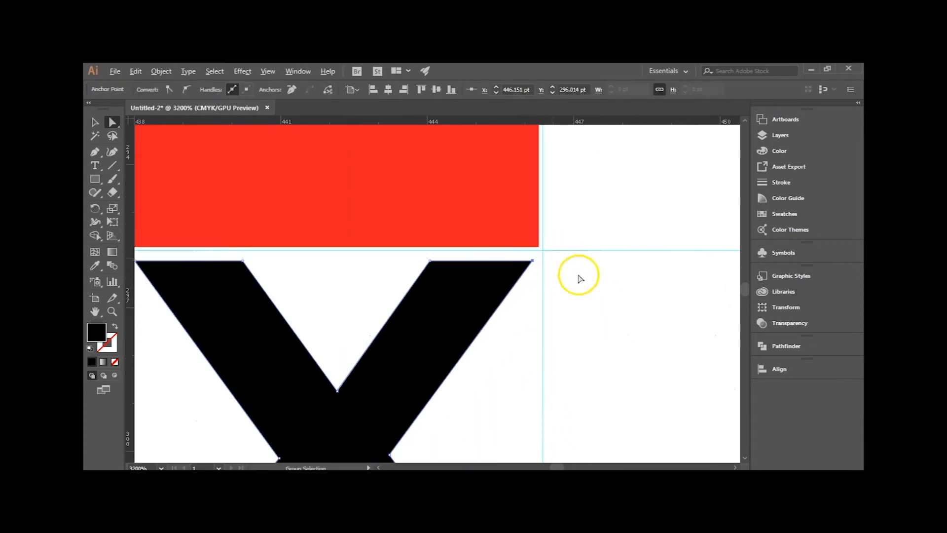
click(530, 271)
click(533, 260)
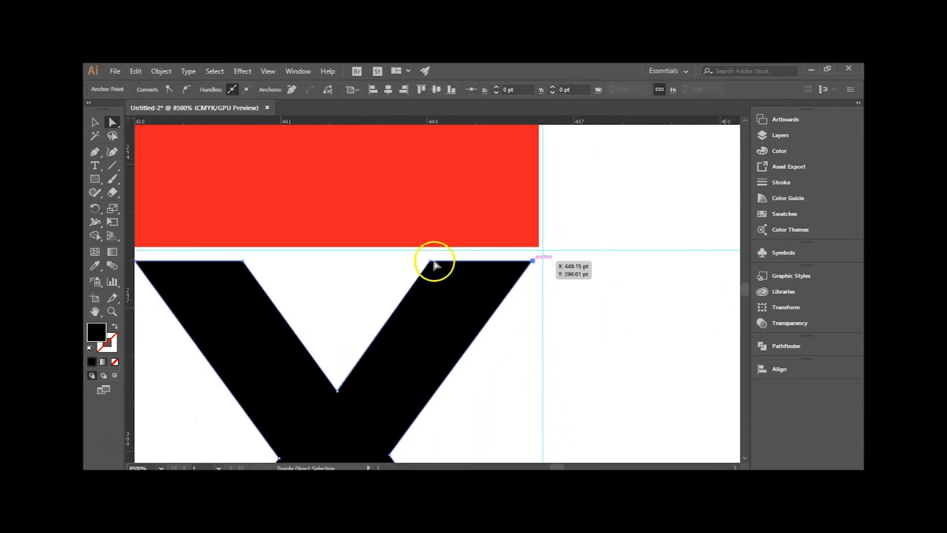
drag(533, 259, 542, 259)
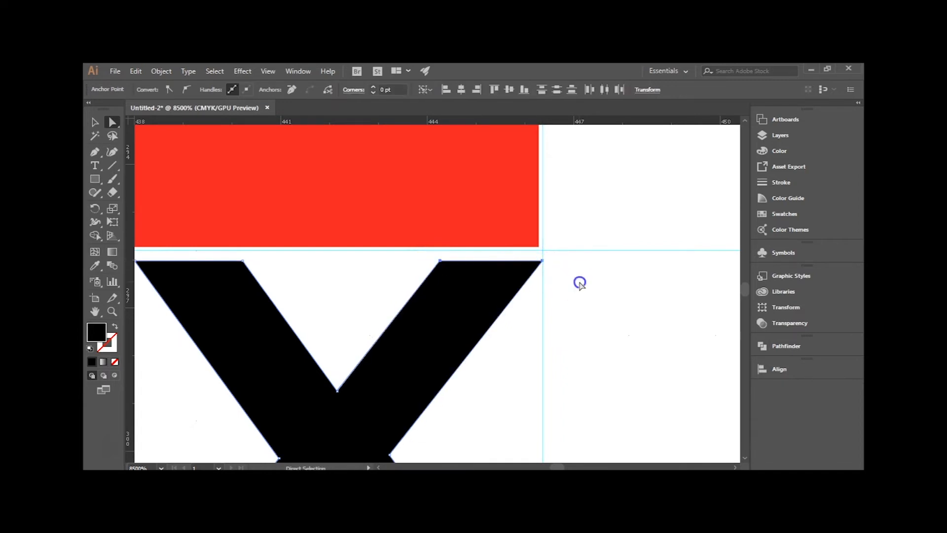
Step: Examine how the OF THE BOX tagline fits the guides along the red rectangle's bottom and side edges
click(580, 283)
scroll(580, 283, down, 5)
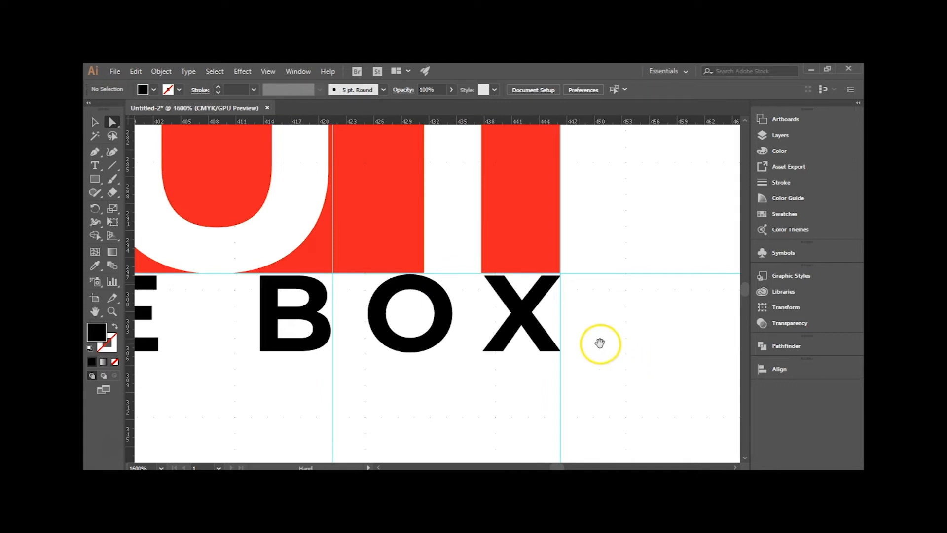
drag(600, 343, 609, 334)
click(94, 122)
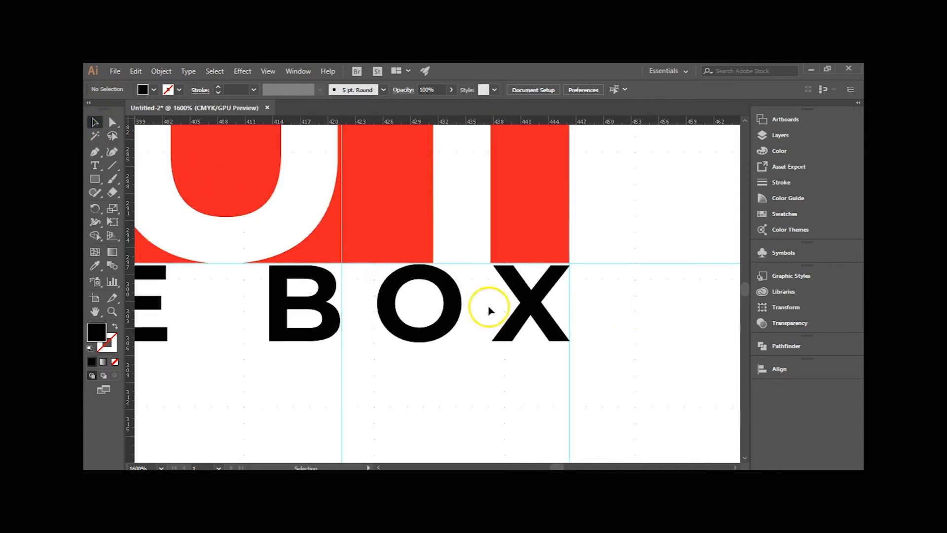
click(438, 342)
drag(389, 290, 679, 338)
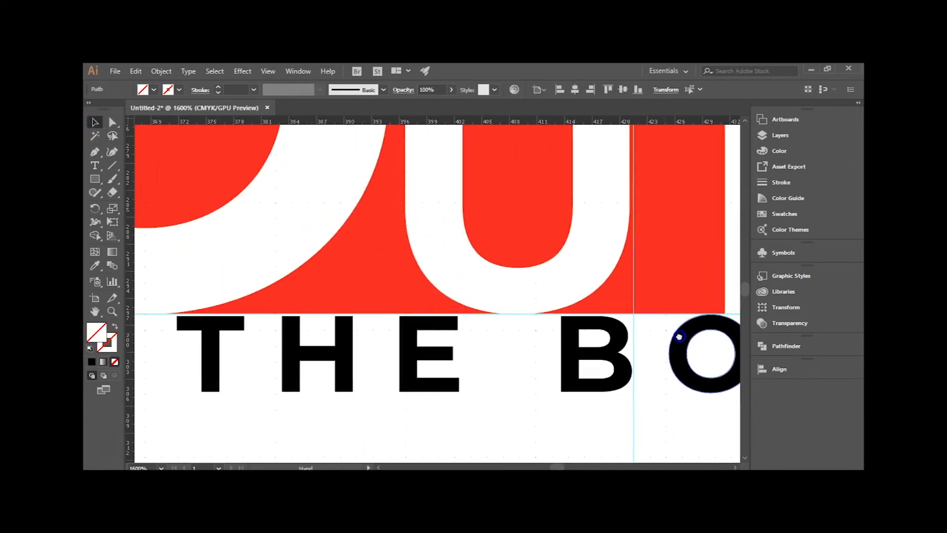
drag(370, 356, 600, 351)
drag(274, 348, 357, 342)
click(359, 404)
scroll(353, 360, down, 3)
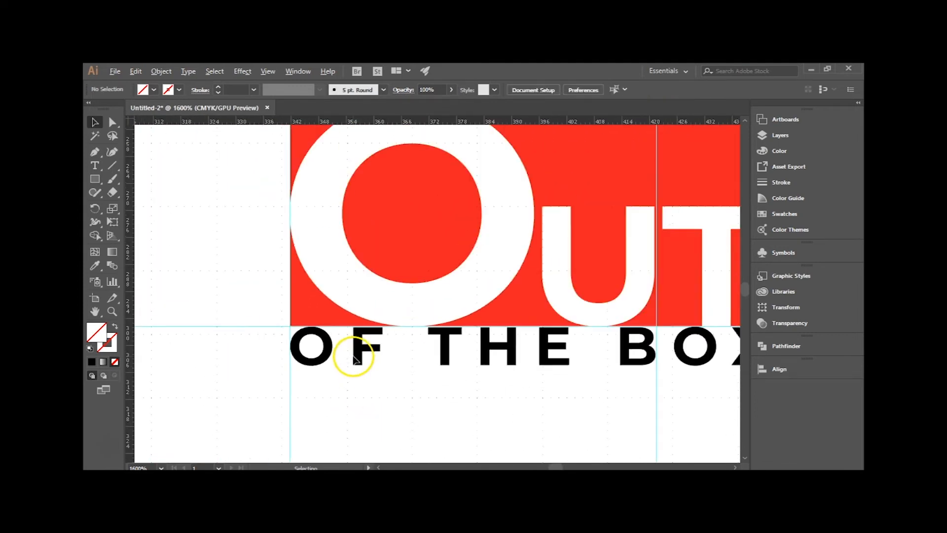
click(365, 355)
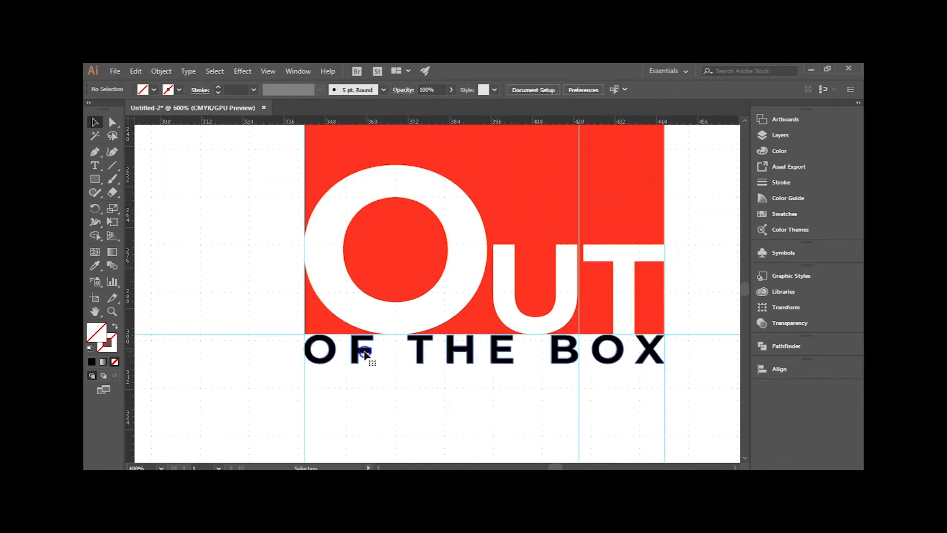
drag(475, 376, 412, 354)
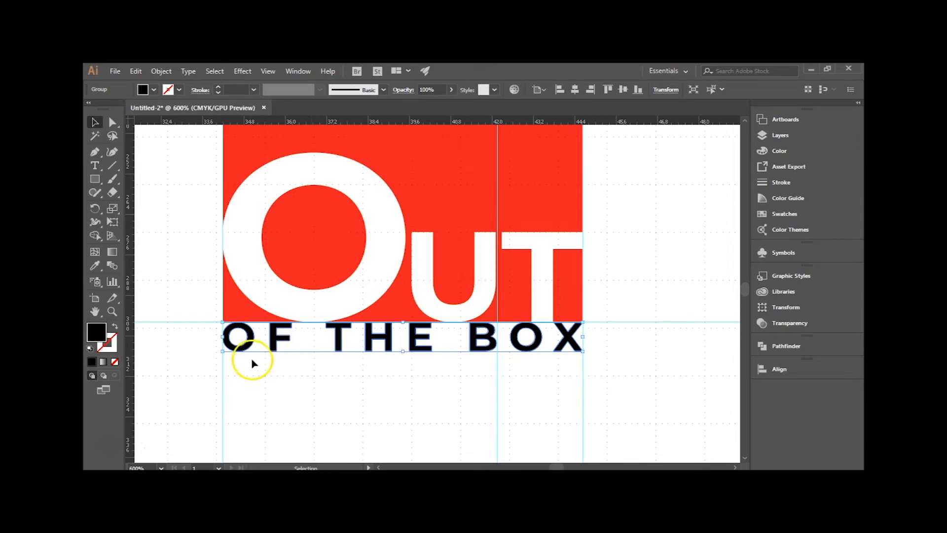
click(266, 369)
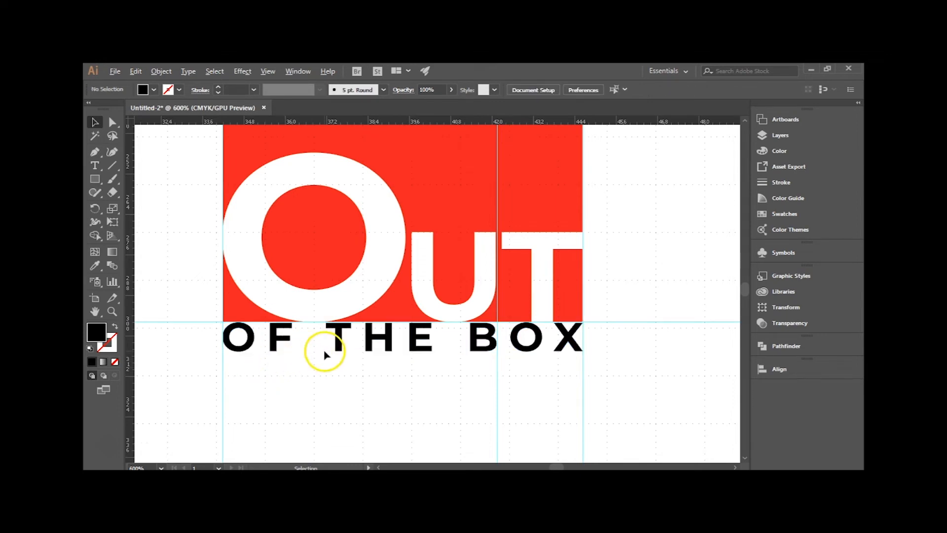
scroll(324, 352, down, 2)
drag(487, 315, 543, 363)
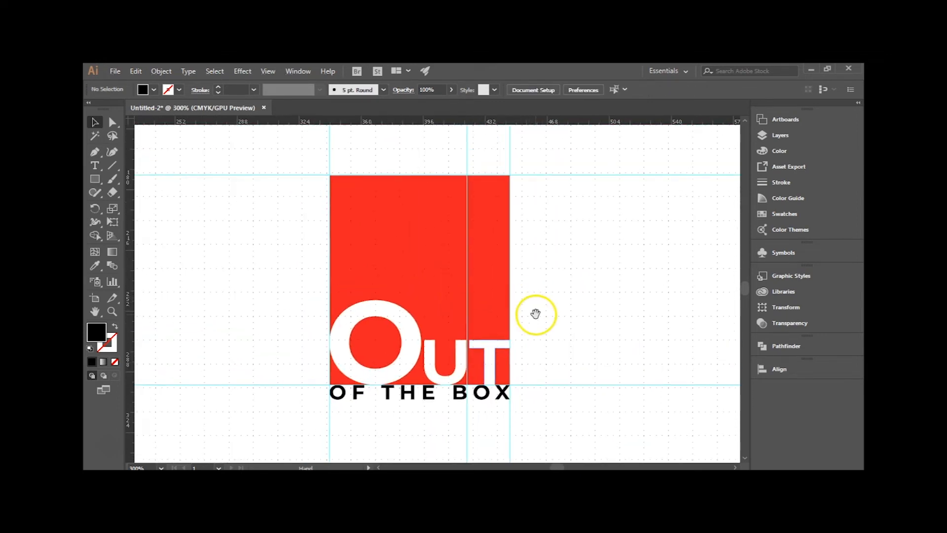
drag(536, 315, 543, 306)
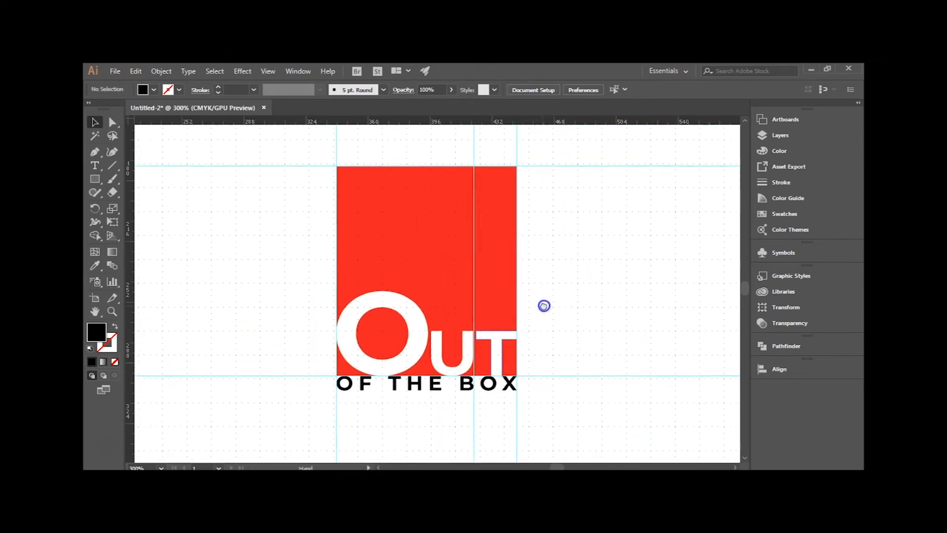
Step: Try to stretch the left end of the T's crossbar about 29 pt to the large O, and undo it
click(96, 179)
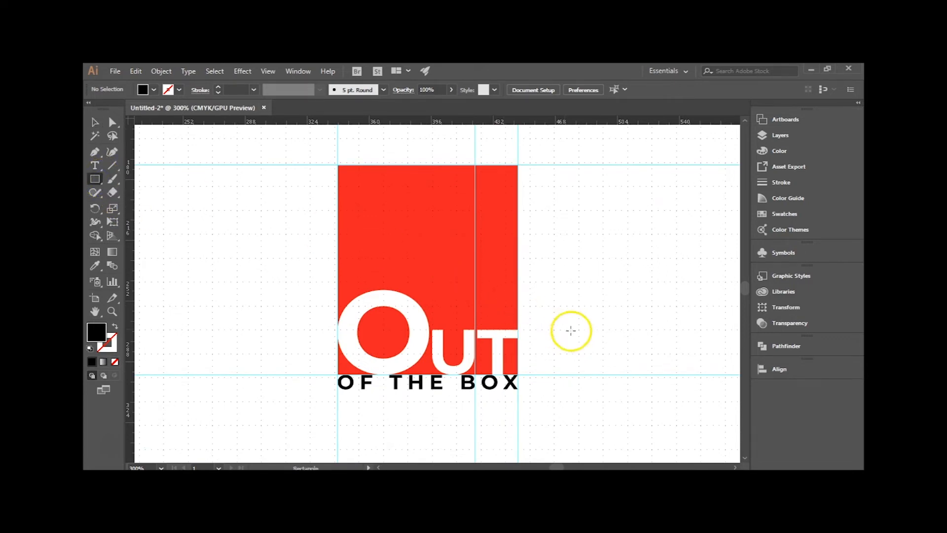
drag(498, 334, 498, 338)
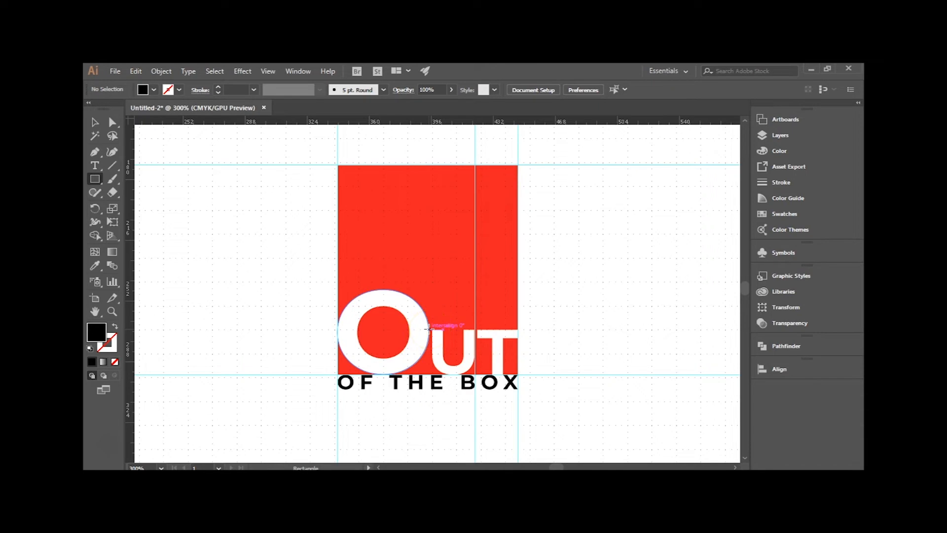
click(113, 124)
scroll(518, 344, up, 1)
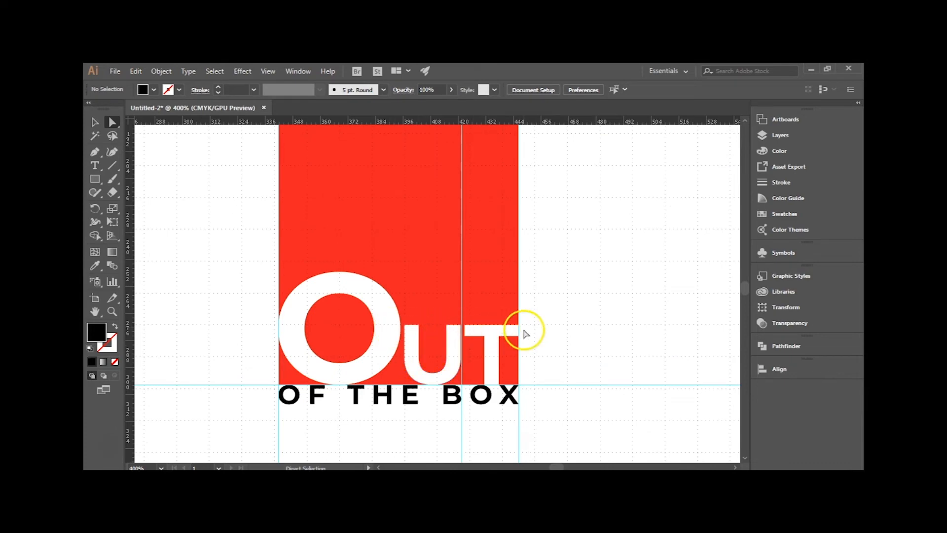
click(477, 323)
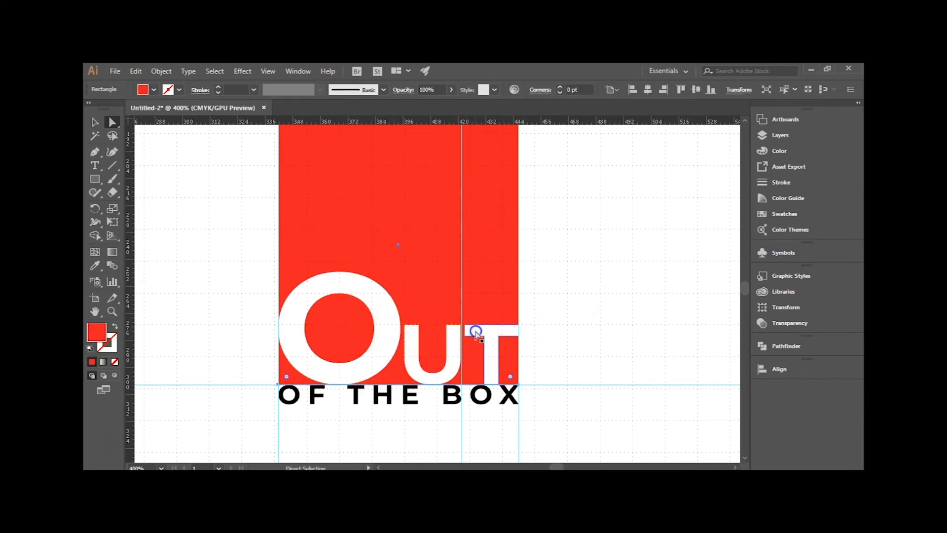
click(473, 334)
drag(474, 336, 399, 339)
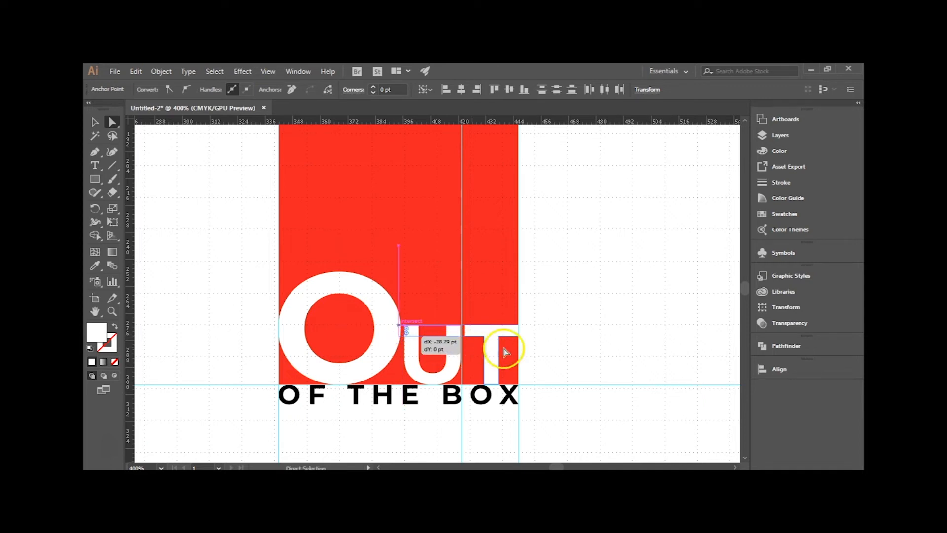
click(583, 350)
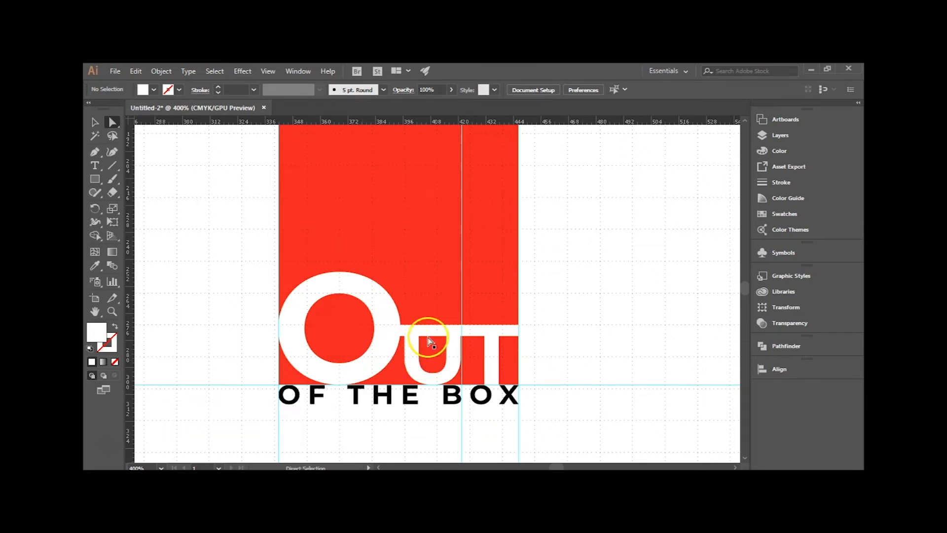
key(ctrl+z)
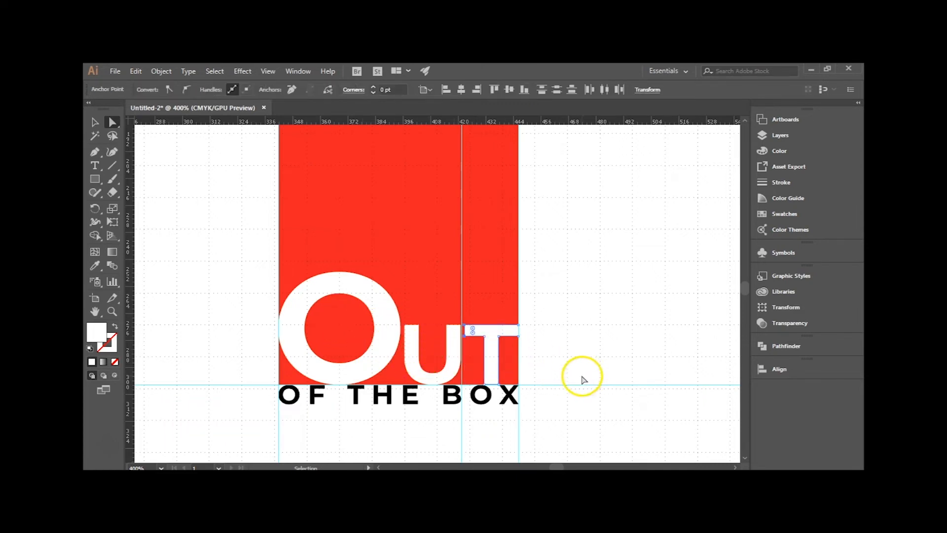
click(578, 372)
Step: Draw a white rectangle about 74 by 9 pt from the large O's top centre and extend it past the red rectangle's right edge
click(95, 179)
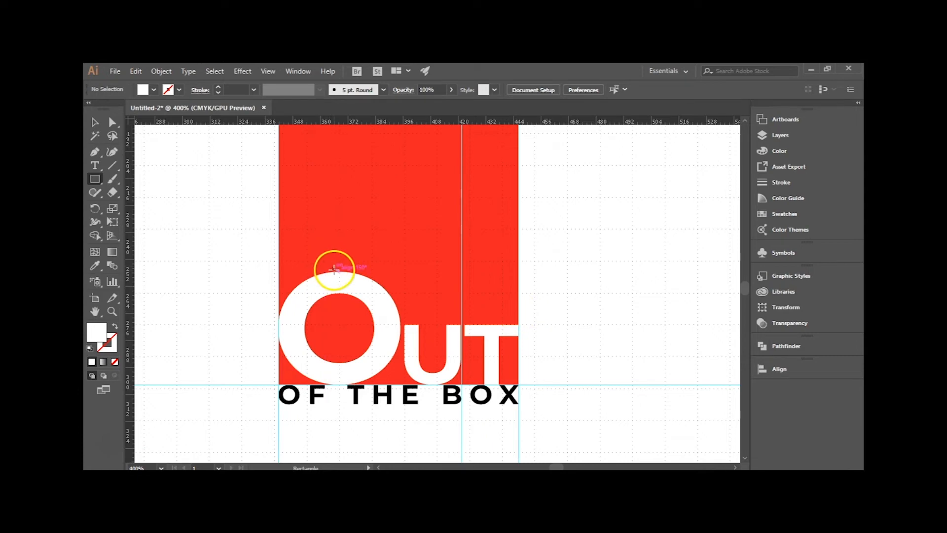
drag(339, 272, 509, 292)
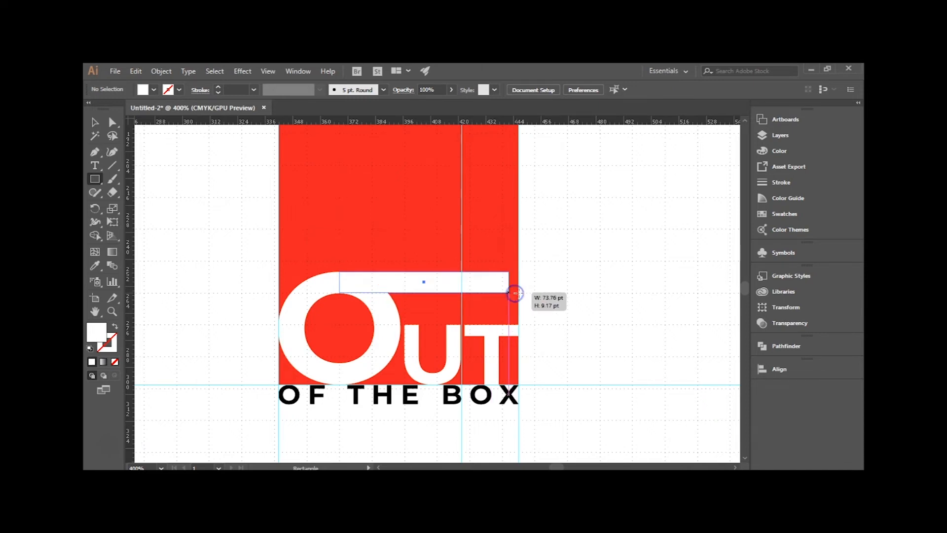
click(95, 122)
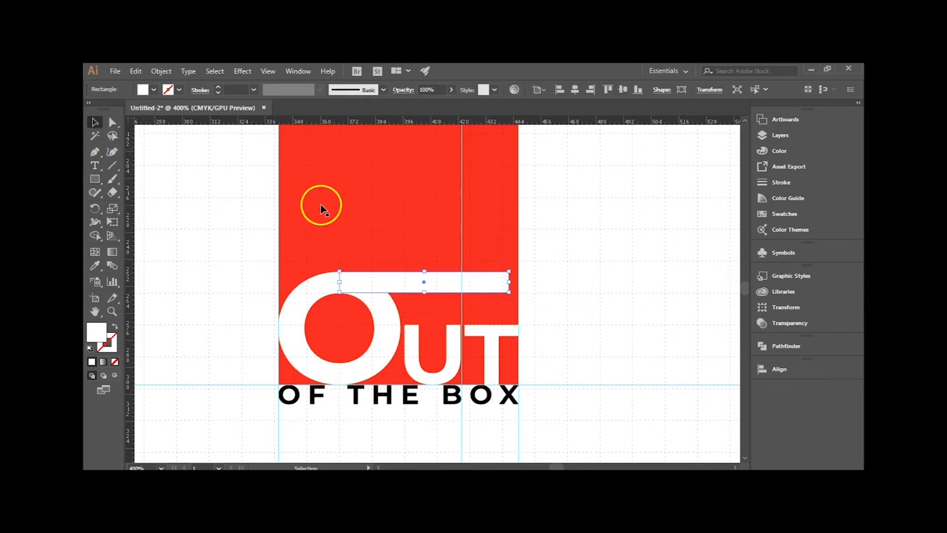
drag(512, 282, 570, 282)
click(571, 283)
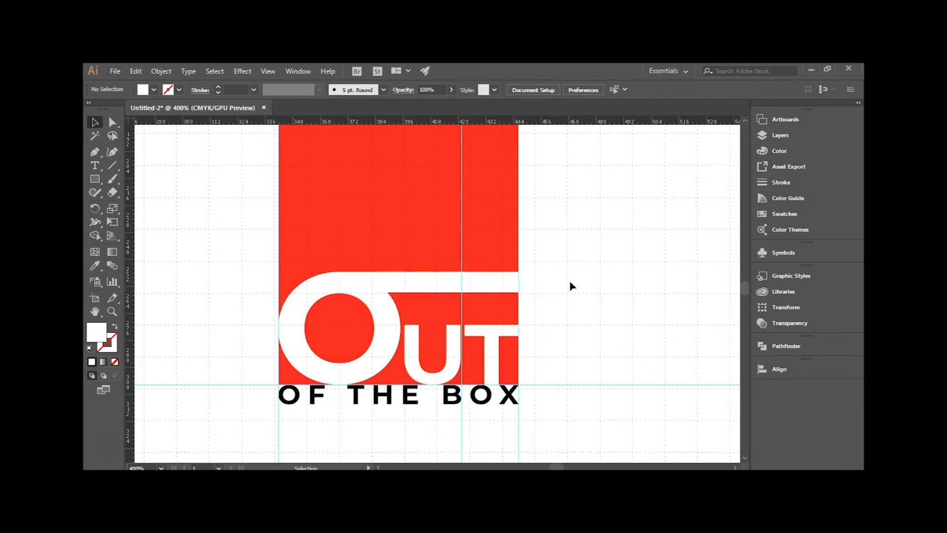
scroll(592, 326, down, 1)
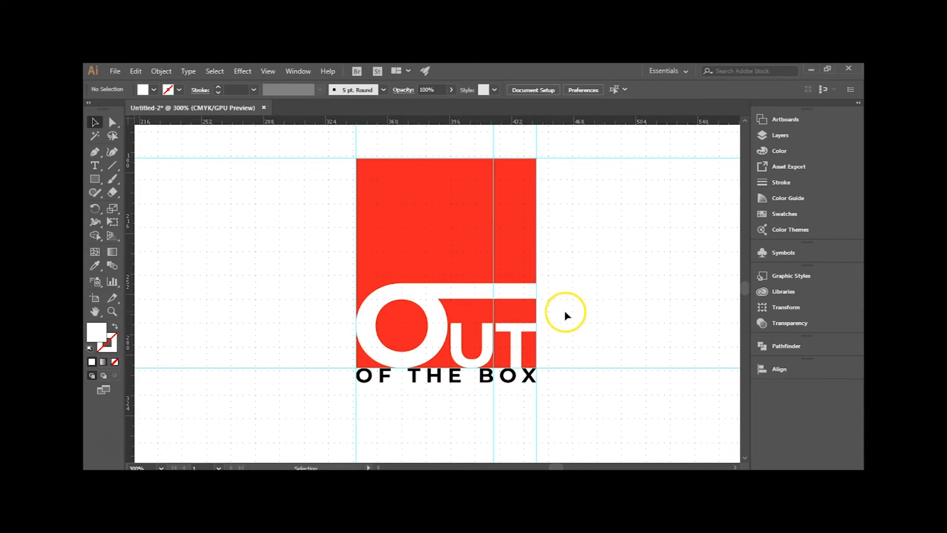
Step: Thicken the white bar by lowering its bottom edge to just above the U and T
scroll(464, 299, up, 2)
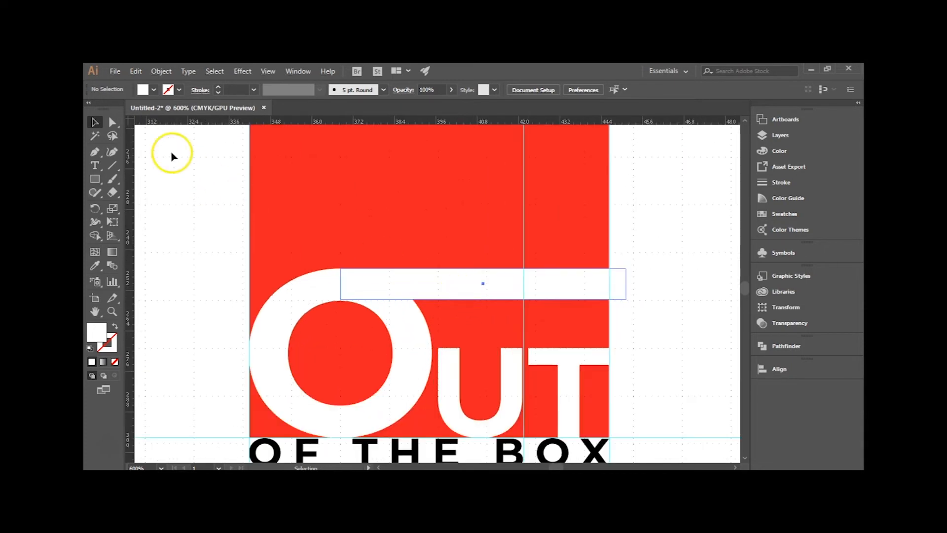
click(513, 295)
drag(484, 300, 488, 332)
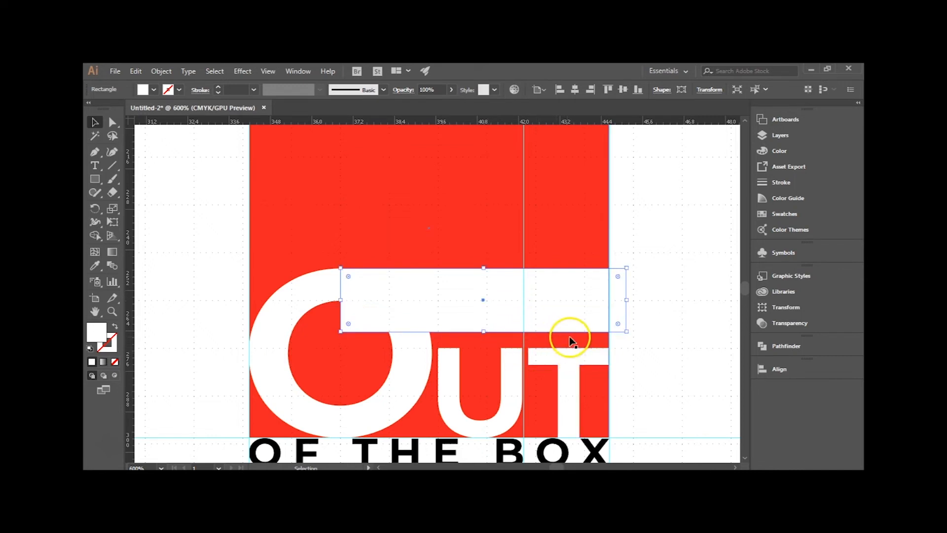
drag(484, 331, 599, 327)
click(679, 361)
click(435, 298)
click(685, 343)
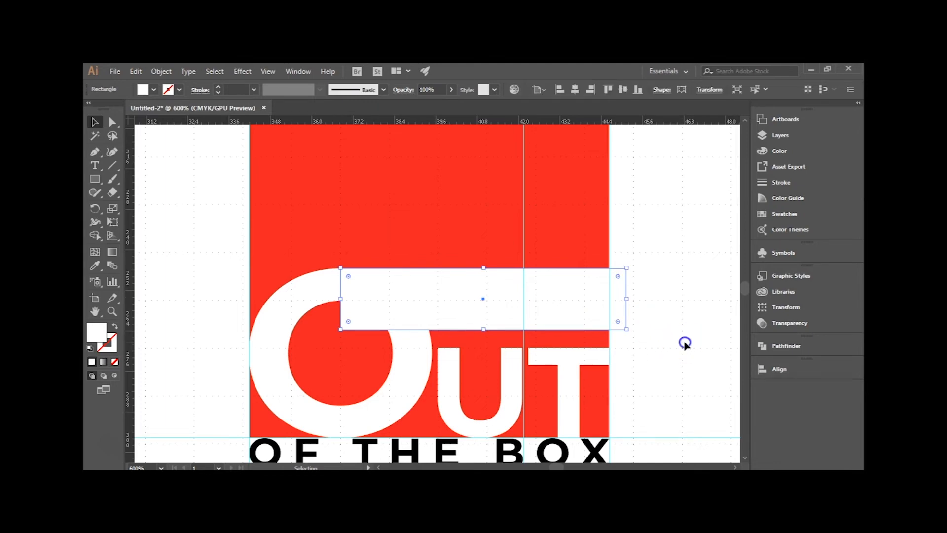
scroll(582, 319, down, 2)
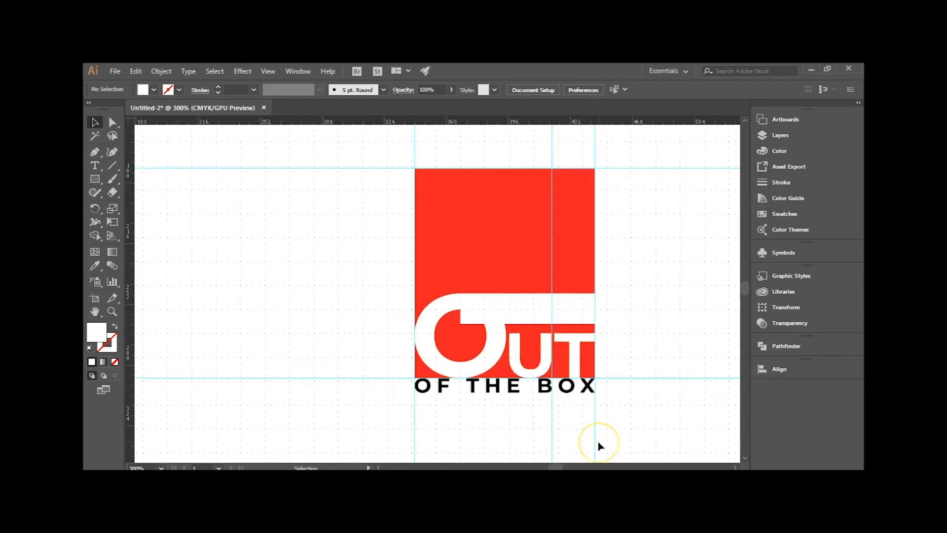
Step: With the Direct Selection tool, shift the bar's lower-left anchor horizontally to the right so it clears the O's inner circle
key(alt)
scroll(651, 309, up, 2)
click(433, 316)
click(112, 122)
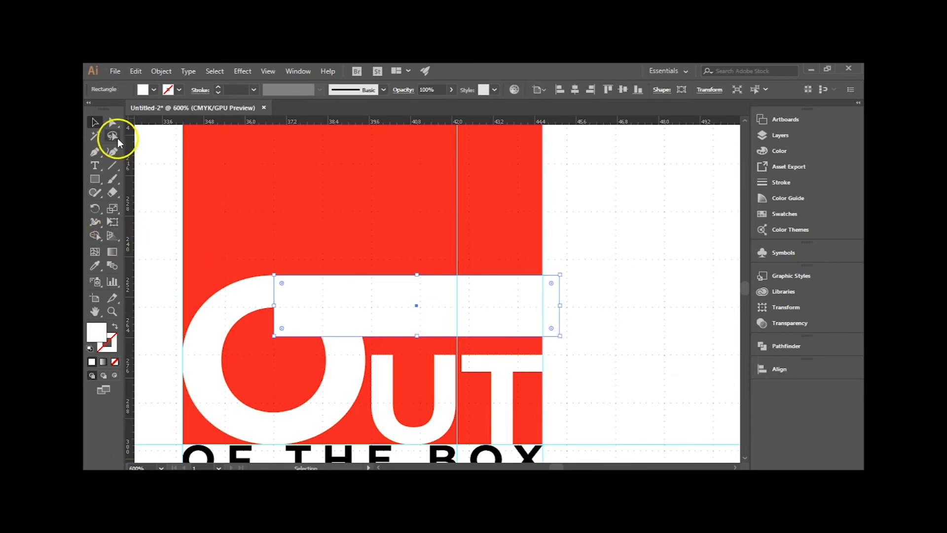
click(273, 337)
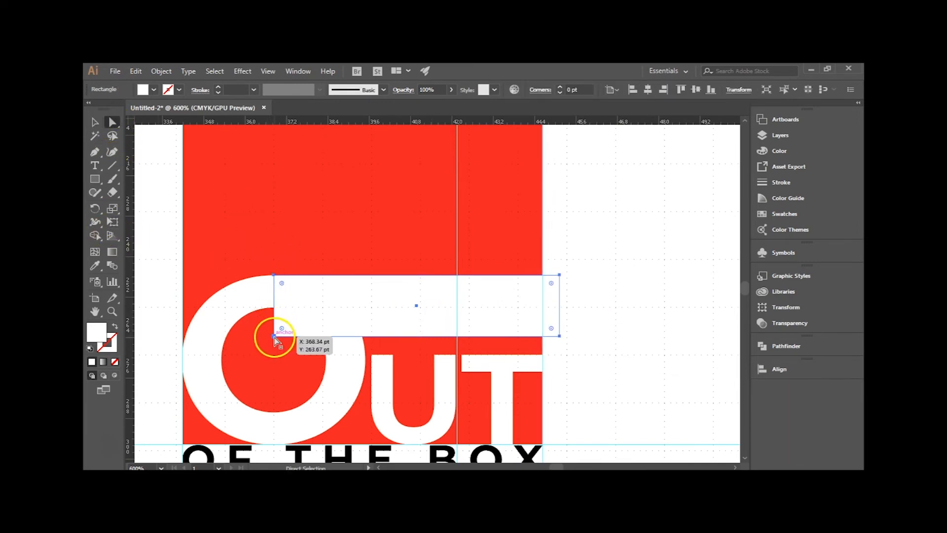
drag(277, 336, 306, 308)
key(ctrl+z)
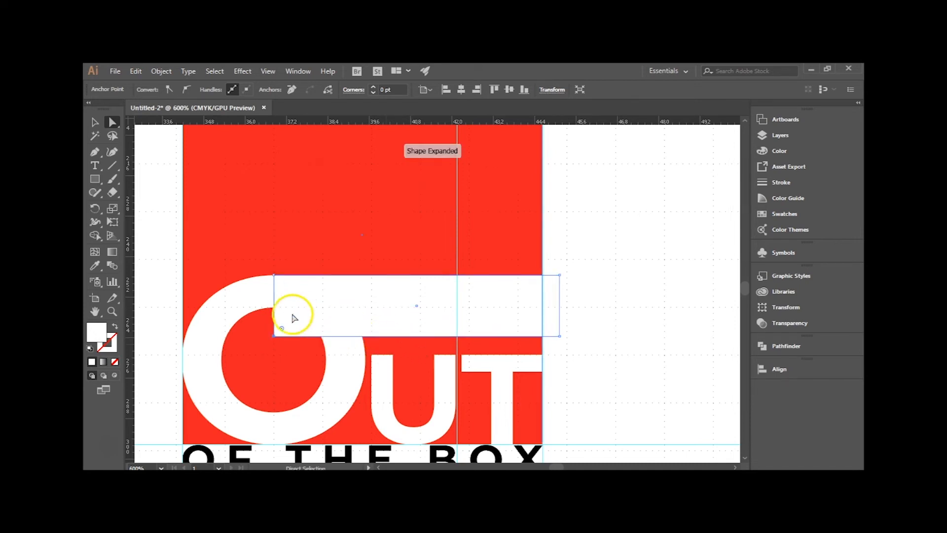
click(274, 337)
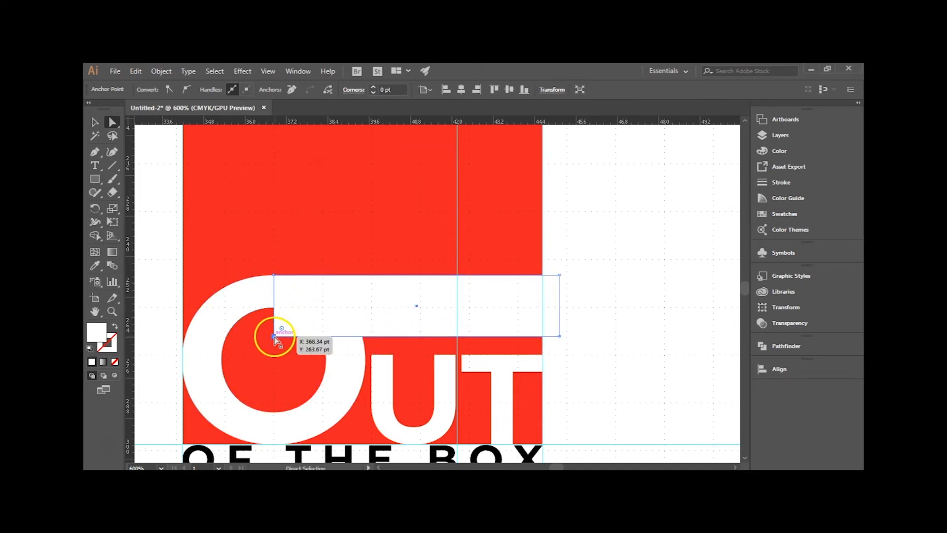
drag(286, 337, 335, 336)
click(645, 354)
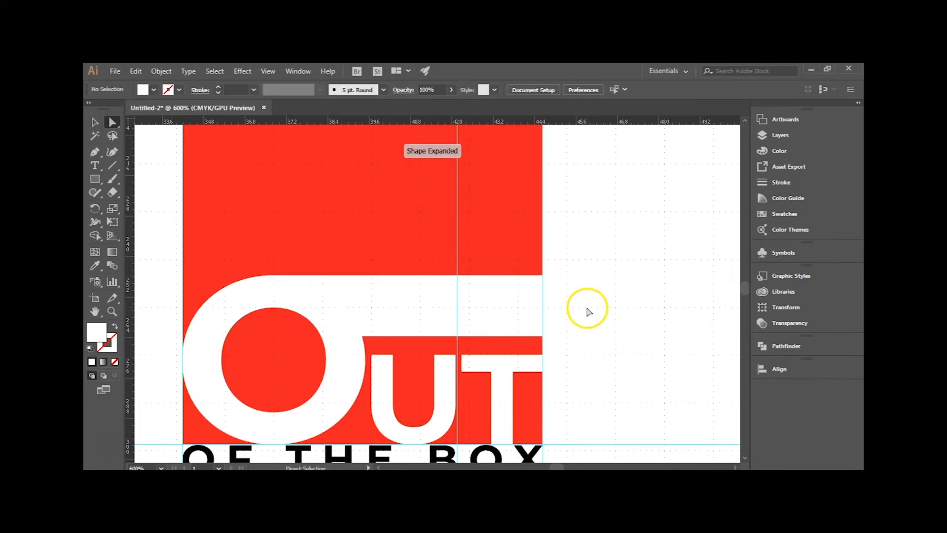
Step: Shorten the white bar by moving both of its right anchor points onto the red rectangle's right-edge guide
scroll(587, 310, down, 2)
drag(597, 308, 550, 299)
click(488, 300)
scroll(487, 300, up, 4)
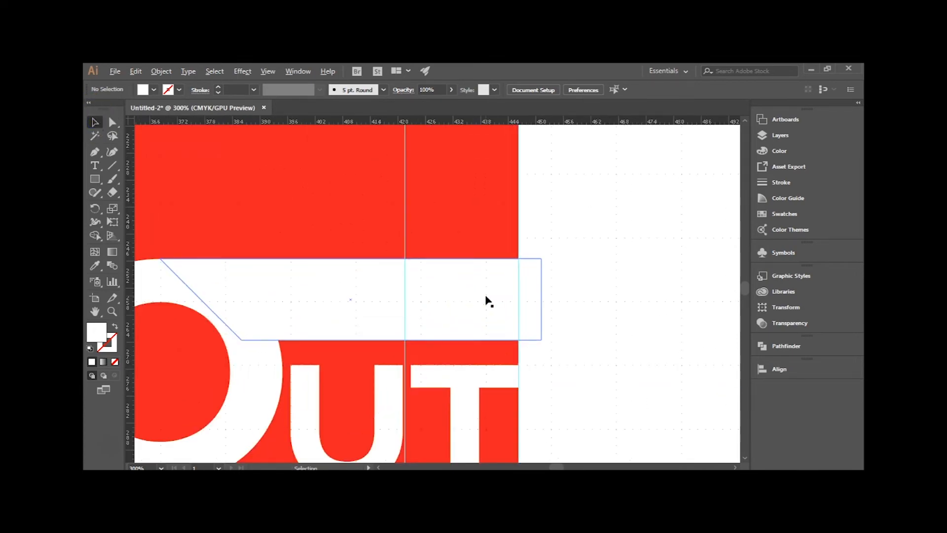
click(565, 311)
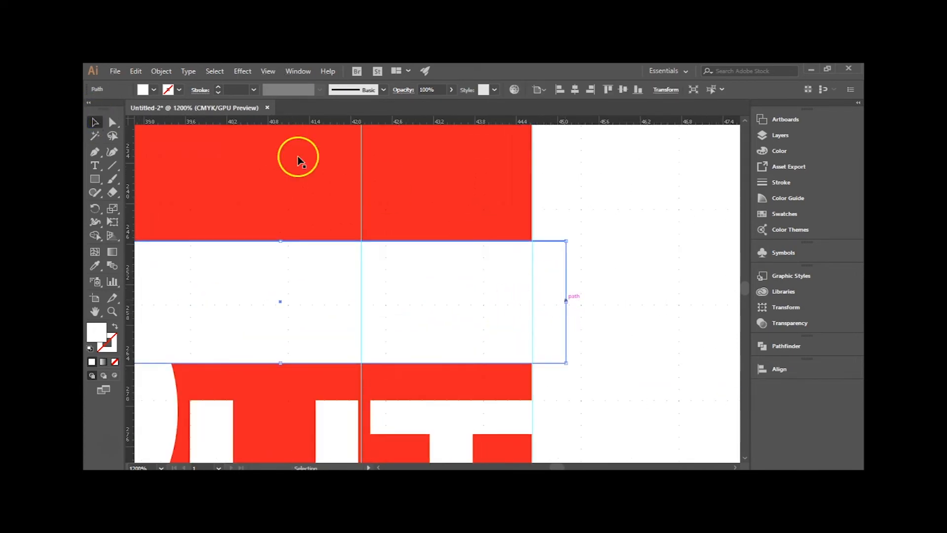
click(112, 121)
click(565, 241)
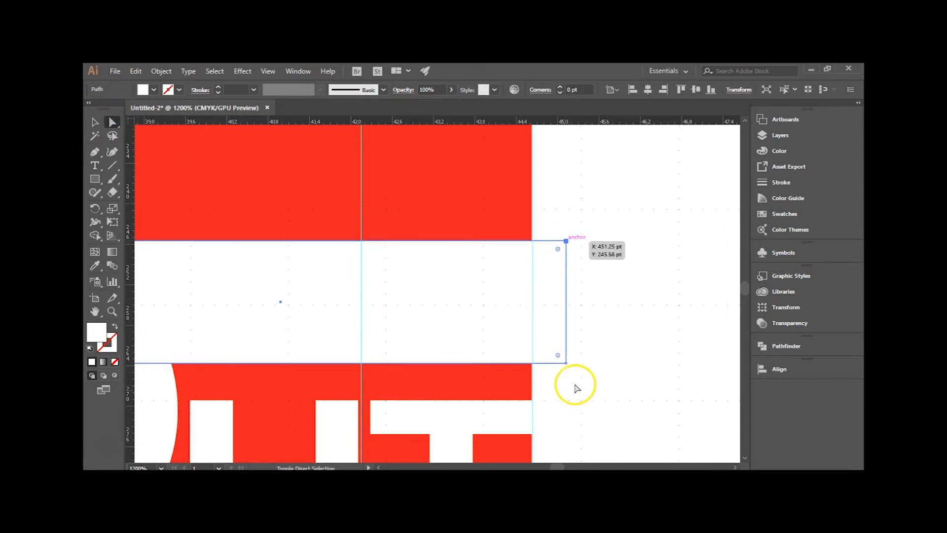
drag(567, 363, 534, 363)
click(579, 364)
scroll(581, 366, down, 2)
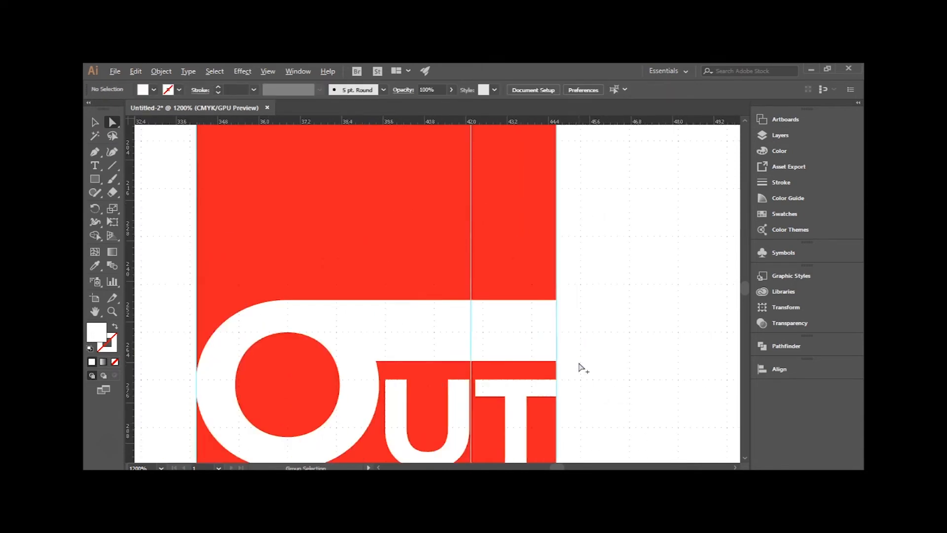
scroll(584, 369, down, 5)
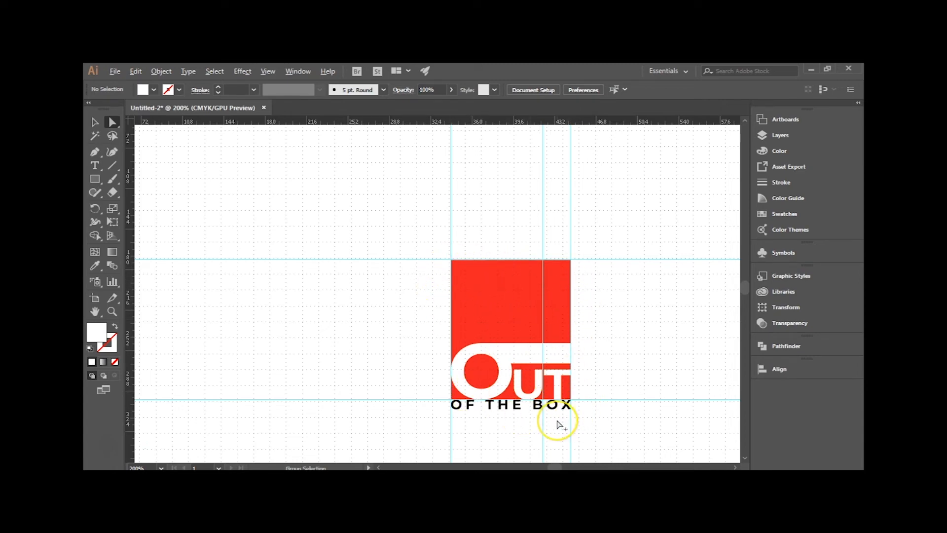
Step: Place a horizontal ruler guide along the baseline of the flat letters in the OF THE BOX lettering
scroll(561, 426, up, 2)
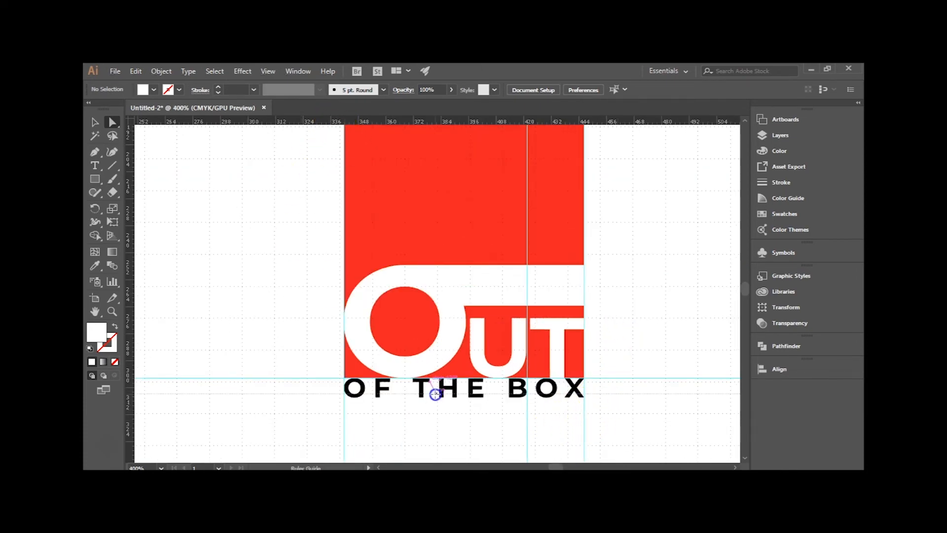
drag(436, 396, 422, 396)
scroll(437, 399, up, 3)
key(space)
drag(639, 419, 433, 412)
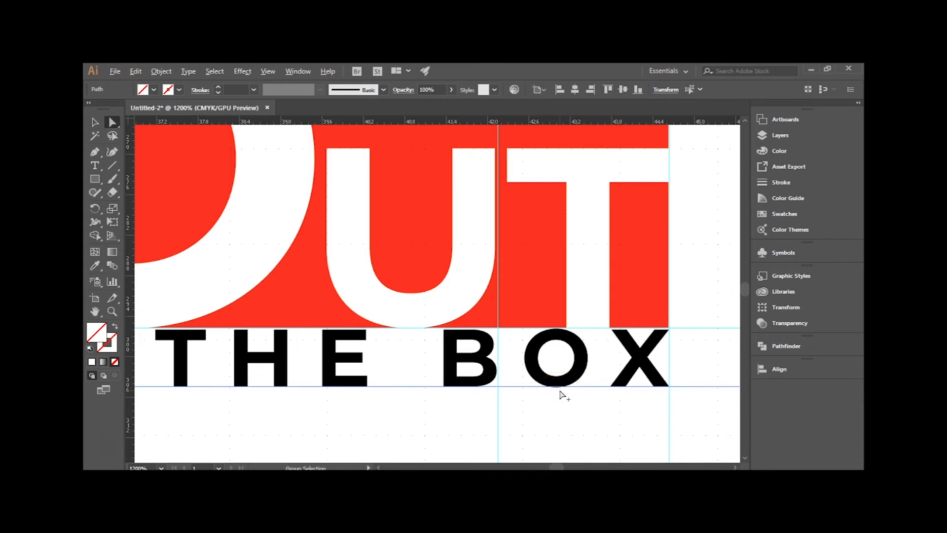
Step: Examine at high magnification how the bottoms of the O in BOX and the O in OF sit against the baseline guide
scroll(564, 394, up, 3)
click(544, 355)
scroll(546, 377, up, 2)
click(94, 122)
drag(519, 383, 836, 375)
scroll(555, 398, down, 3)
drag(437, 344, 785, 354)
drag(463, 322, 845, 324)
drag(364, 345, 803, 322)
drag(582, 348, 502, 343)
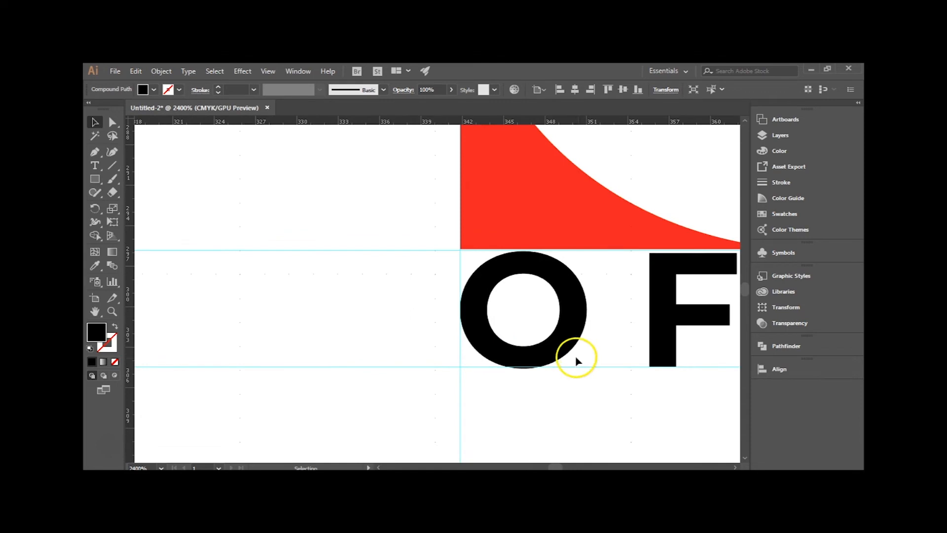
scroll(578, 362, up, 1)
click(532, 369)
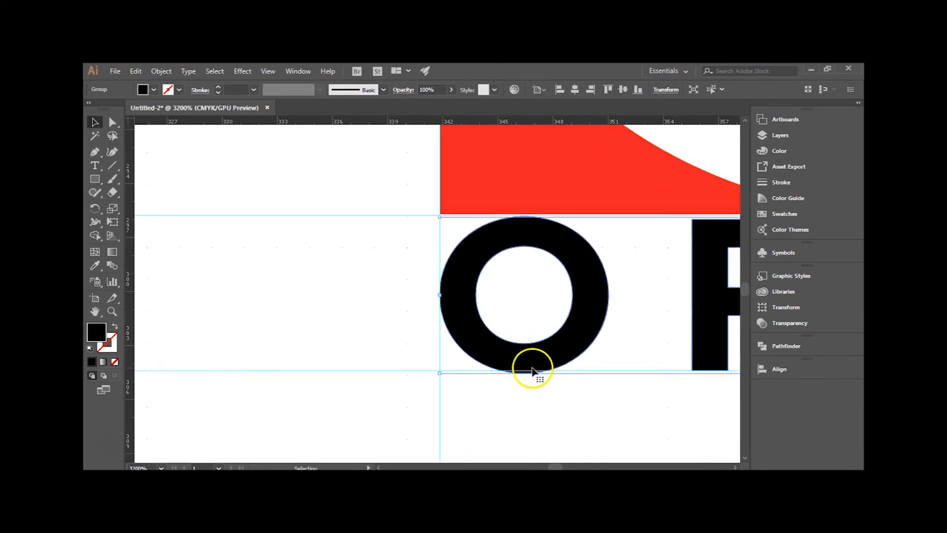
scroll(520, 386, up, 3)
click(484, 408)
click(478, 353)
scroll(494, 375, down, 10)
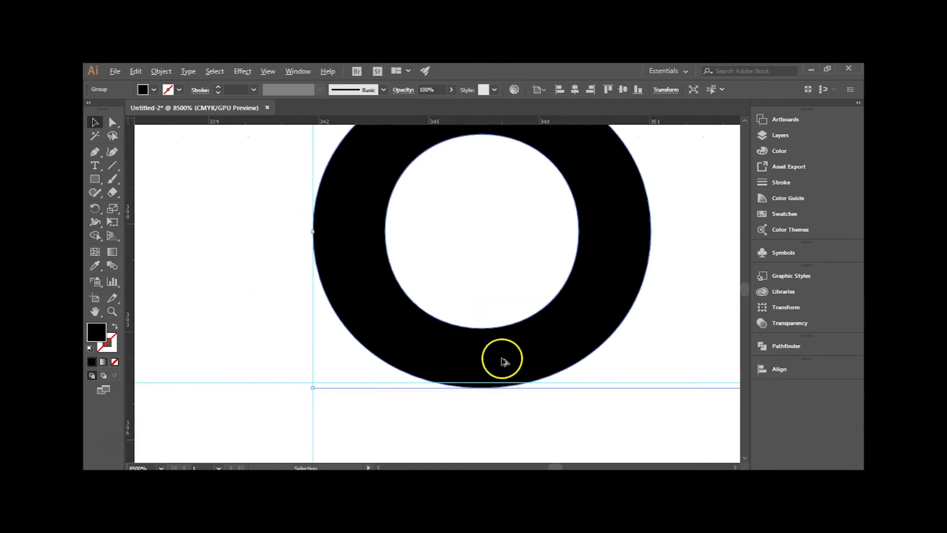
scroll(595, 370, right, 4)
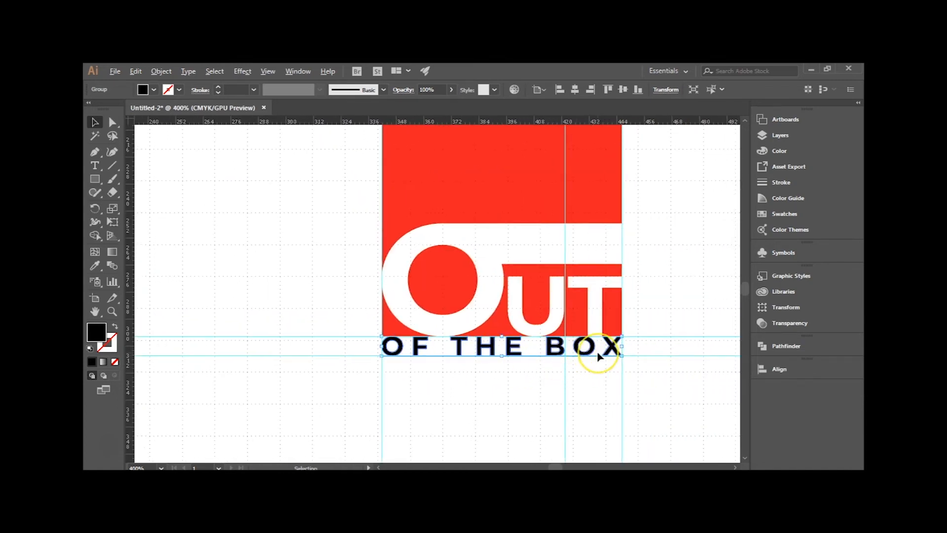
Step: Undo the last scaling of the OF THE BOX lettering and ungroup it into individual letters
scroll(598, 356, up, 4)
key(ctrl+z)
click(578, 389)
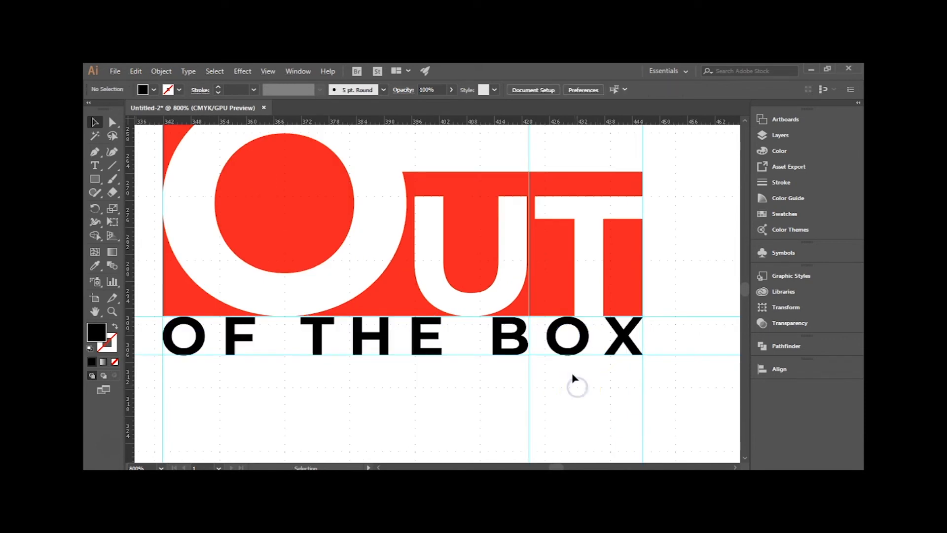
click(512, 352)
right_click(512, 345)
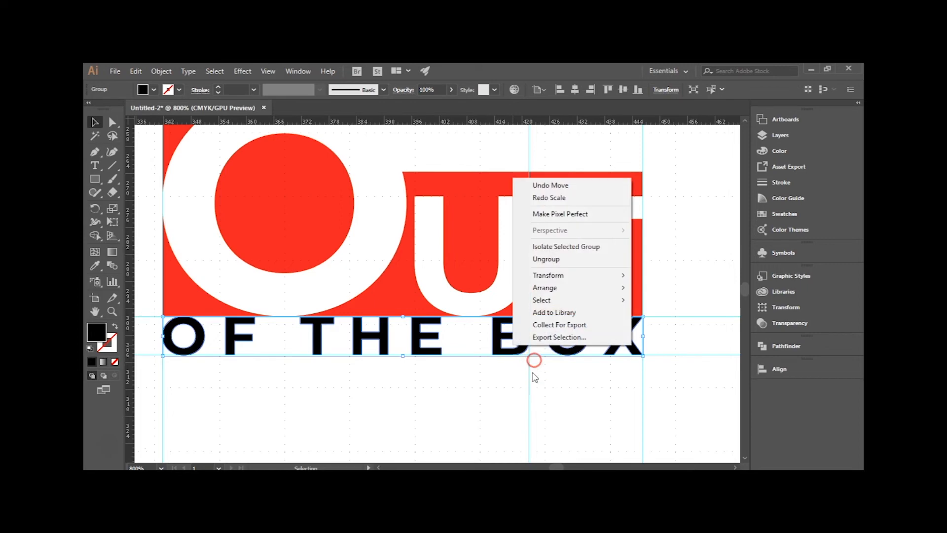
click(581, 384)
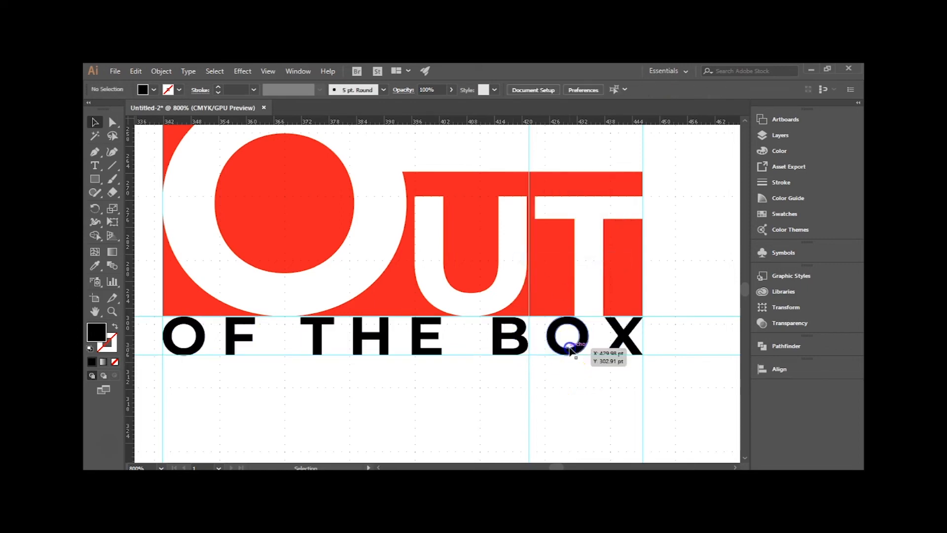
Step: Raise the bottom edge of the O in BOX to the baseline guide
click(590, 354)
scroll(588, 356, up, 5)
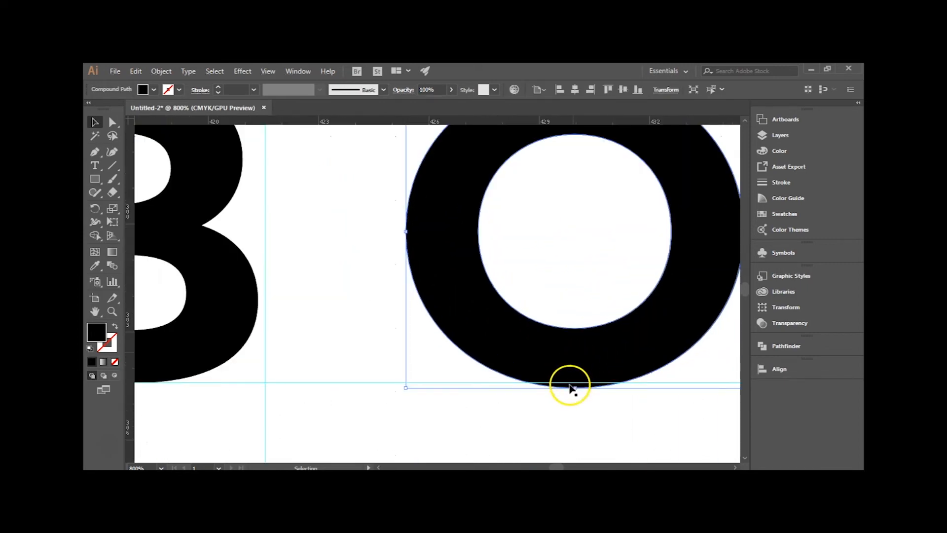
click(576, 413)
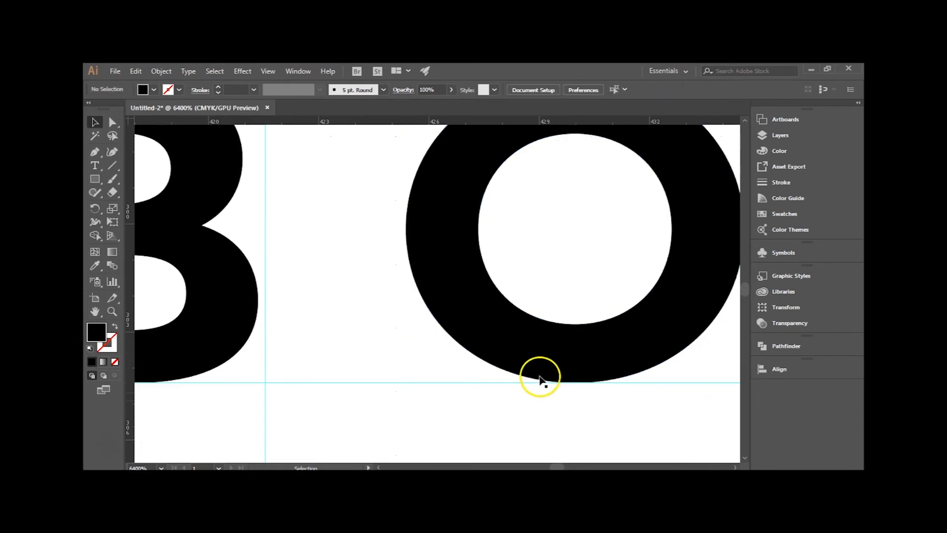
Step: Raise the bottom edge of the O in OF so it rests exactly on the baseline guide
scroll(540, 380, down, 4)
scroll(532, 383, down, 1)
drag(335, 356, 790, 366)
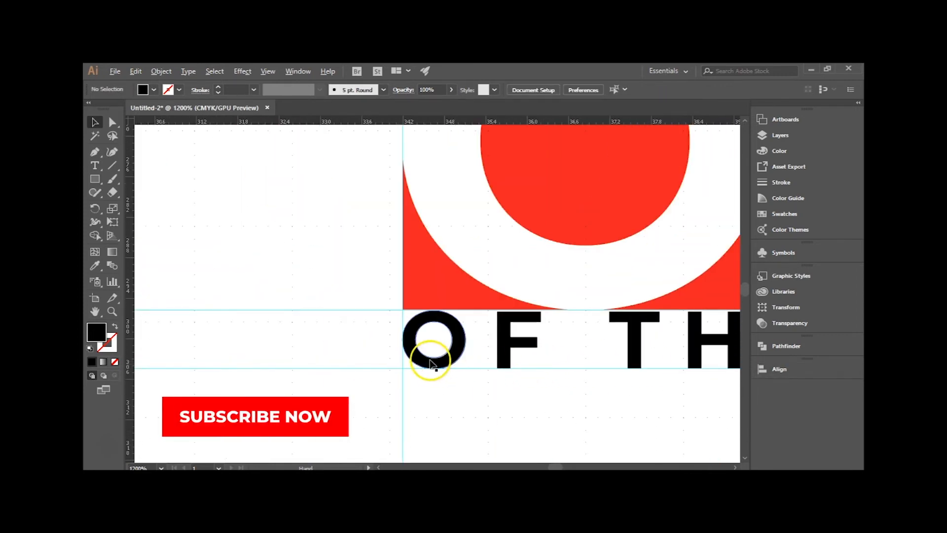
scroll(435, 365, up, 2)
scroll(435, 369, up, 4)
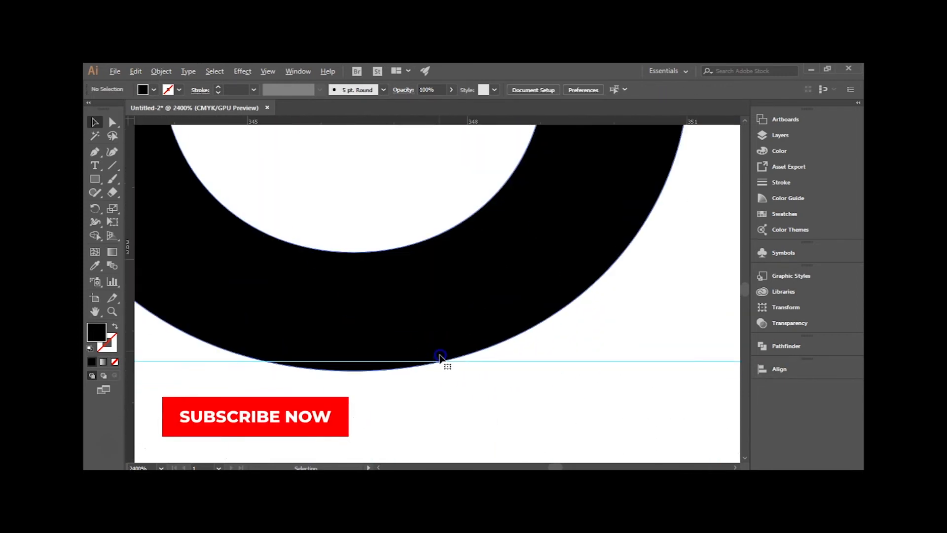
click(354, 370)
drag(353, 370, 354, 364)
click(408, 403)
scroll(407, 390, down, 3)
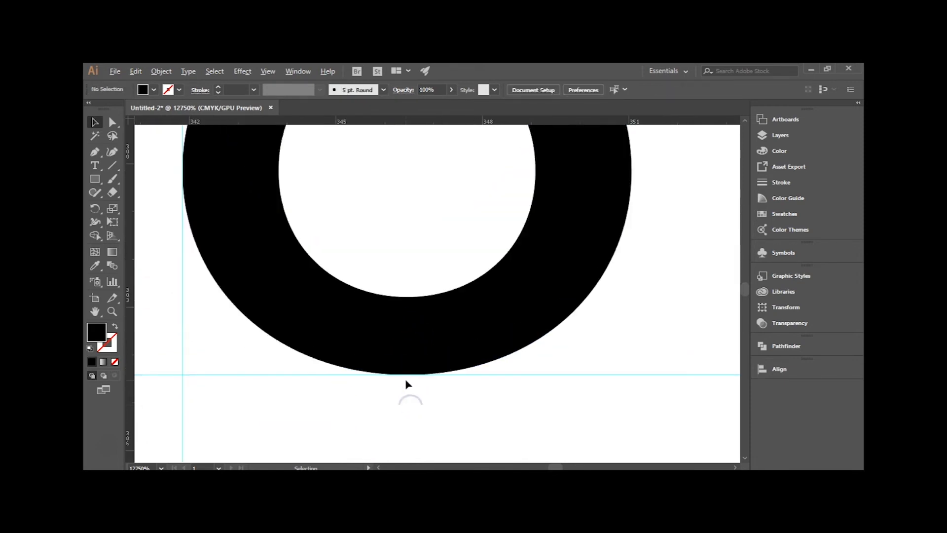
Step: Select all the letters of OF THE BOX together and group them
scroll(406, 380, down, 2)
scroll(408, 383, down, 8)
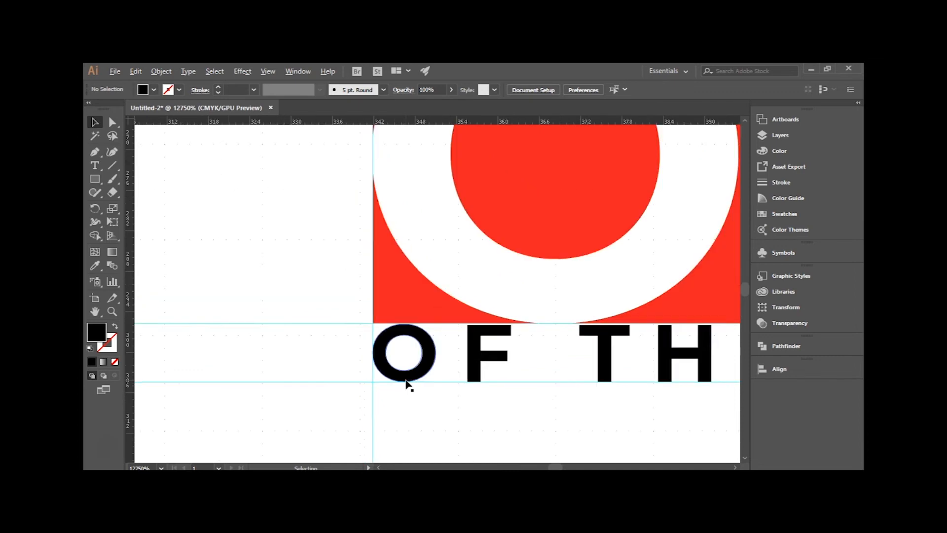
drag(643, 404, 434, 409)
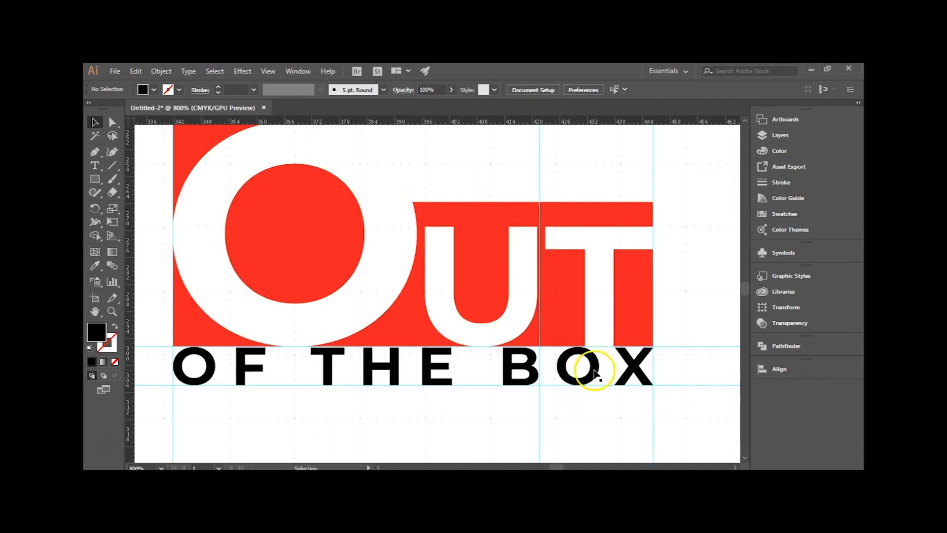
shift+click(629, 369)
shift+click(594, 367)
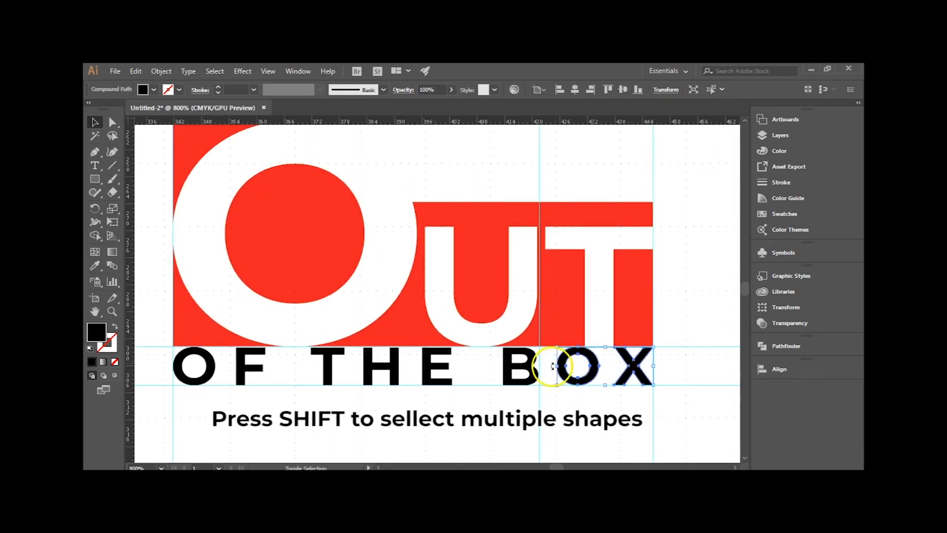
shift+click(521, 368)
shift+click(331, 374)
shift+click(254, 373)
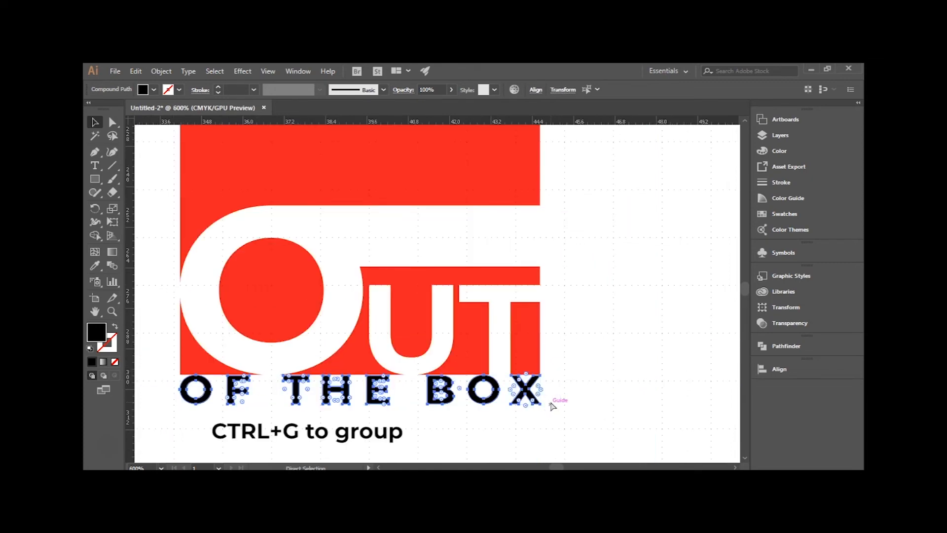
key(ctrl+g)
Step: Place a horizontal ruler guide along the top of the O in OF, just beneath the red rectangle
scroll(156, 390, down, 1)
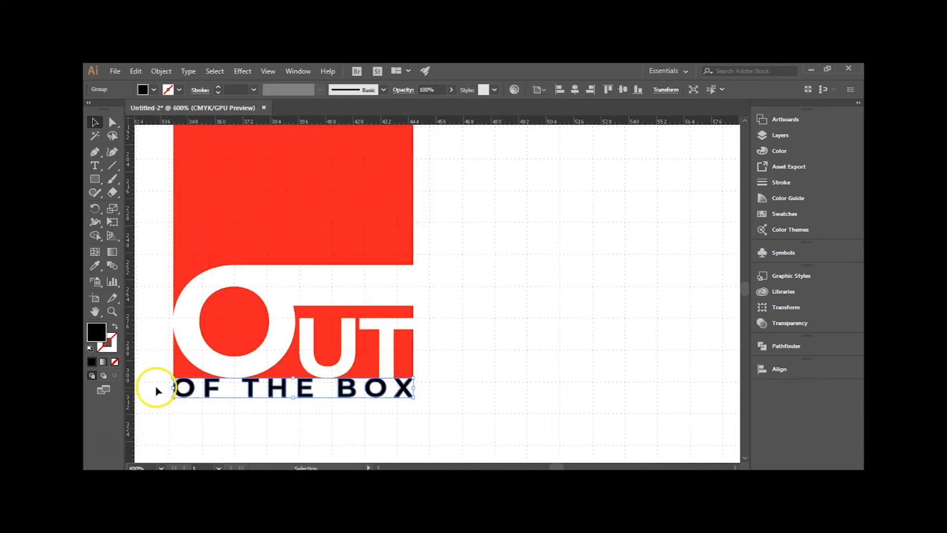
scroll(156, 390, up, 7)
scroll(371, 320, up, 3)
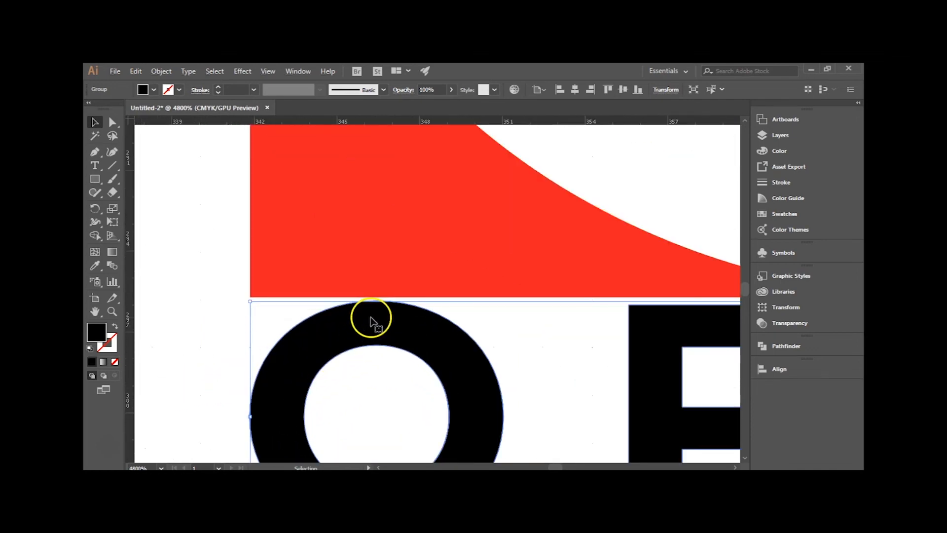
drag(371, 316, 373, 317)
scroll(225, 321, down, 1)
drag(222, 121, 254, 310)
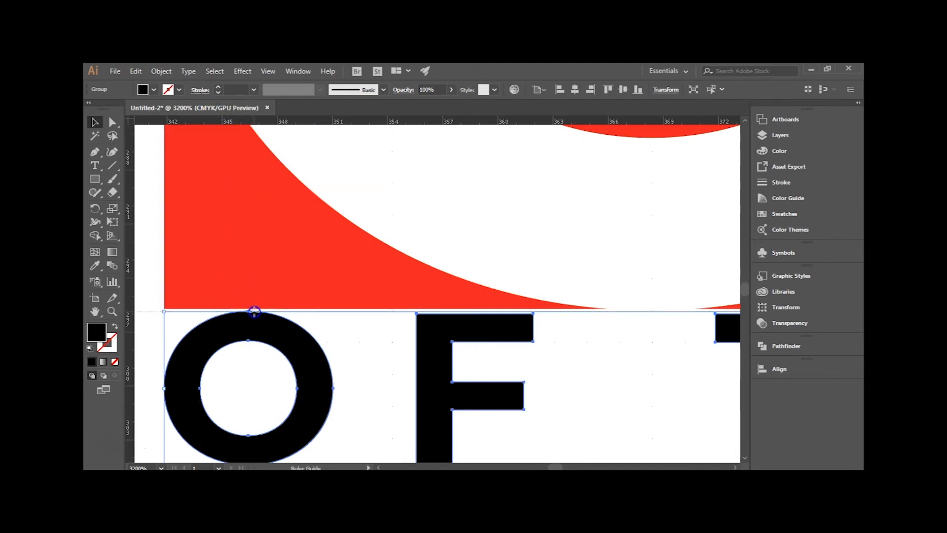
Step: Deselect the lettering and show the hidden guides
right_click(353, 335)
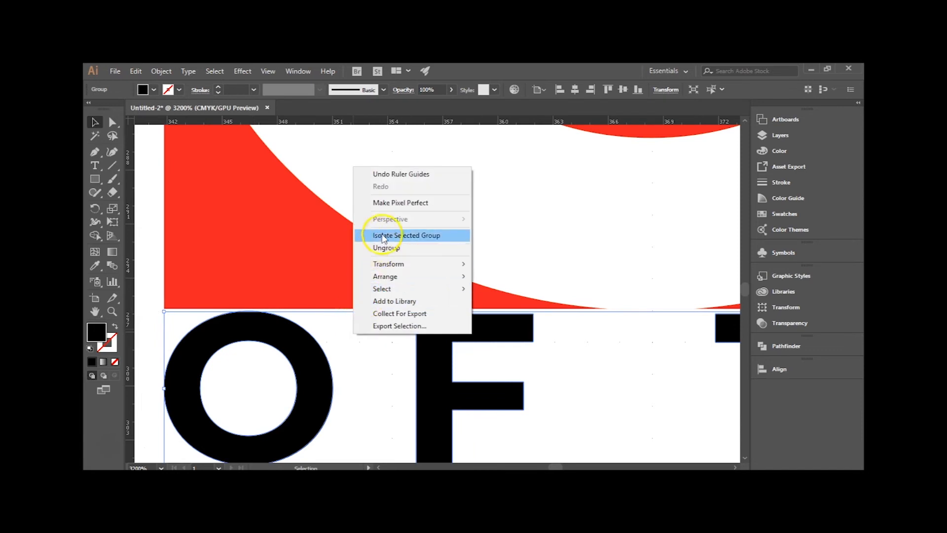
click(365, 354)
right_click(359, 355)
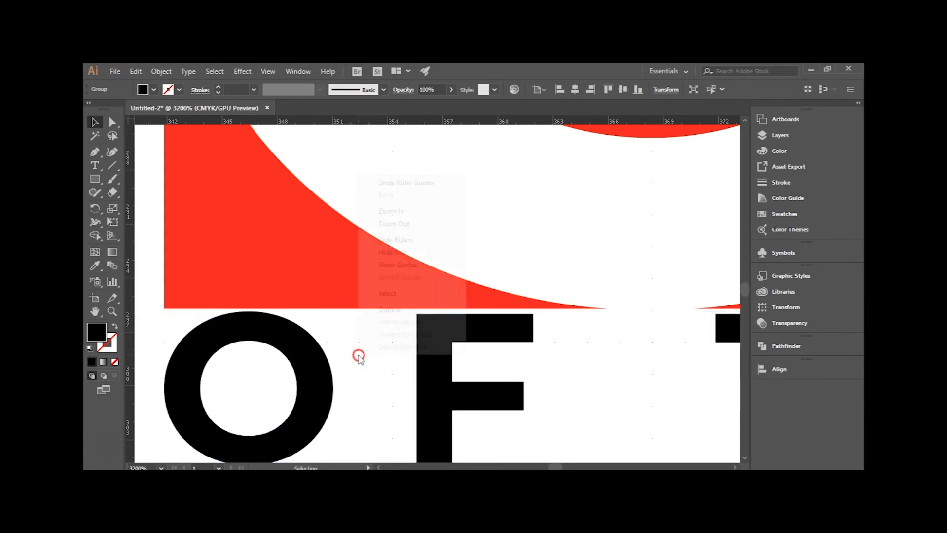
click(405, 265)
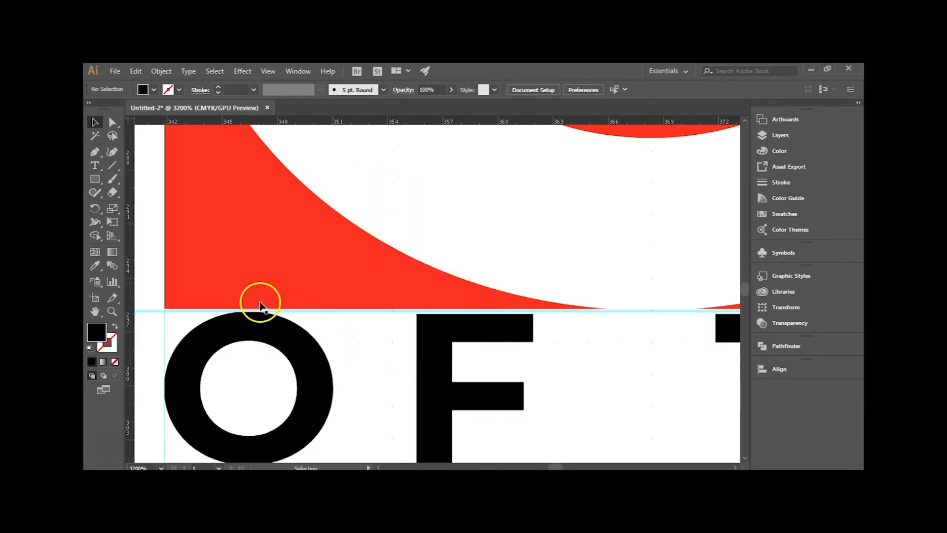
Step: Move the new horizontal guide down from the top of the O to the flat top edge of the F
scroll(232, 316, up, 3)
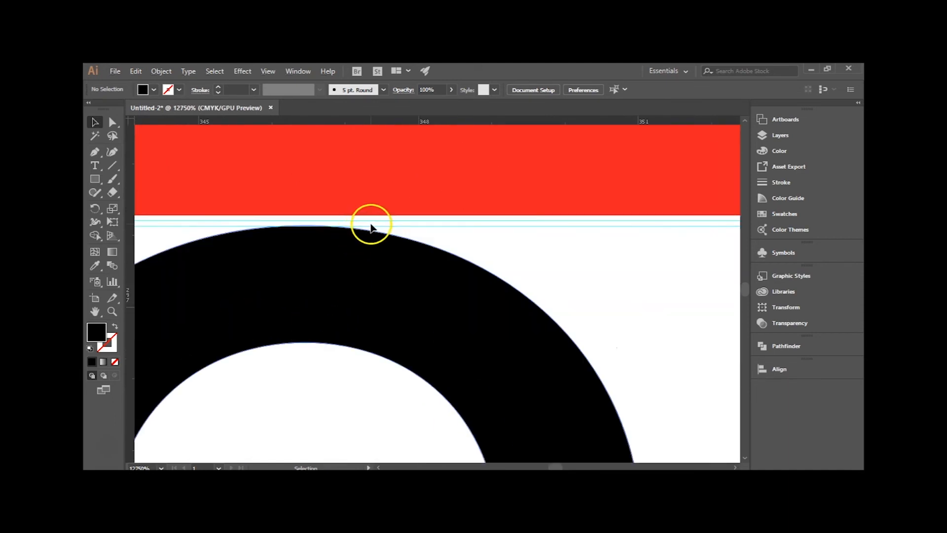
drag(372, 224, 374, 226)
click(422, 299)
scroll(522, 328, down, 3)
scroll(402, 342, right, 5)
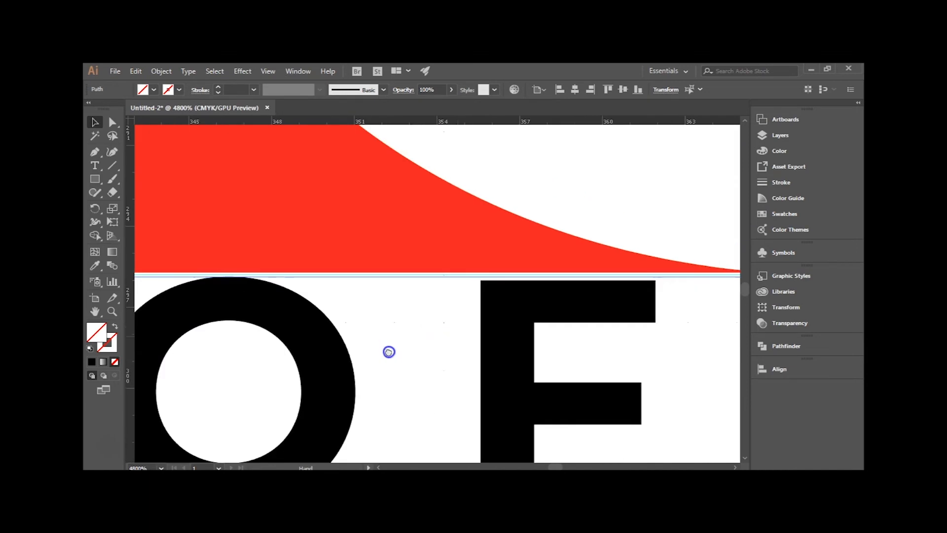
drag(591, 329, 663, 351)
drag(302, 355, 523, 230)
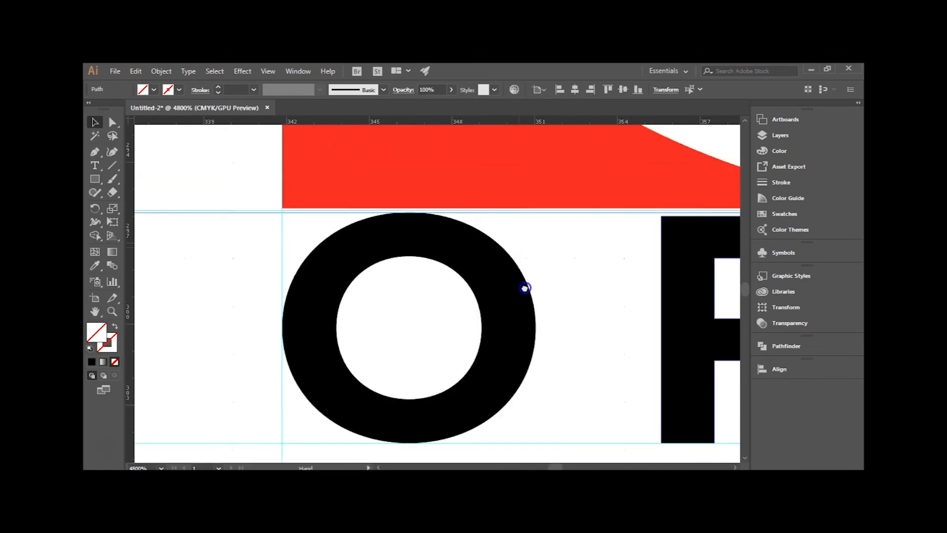
scroll(482, 285, up, 3)
drag(703, 358, 381, 320)
drag(710, 315, 580, 302)
click(581, 294)
scroll(473, 346, down, 2)
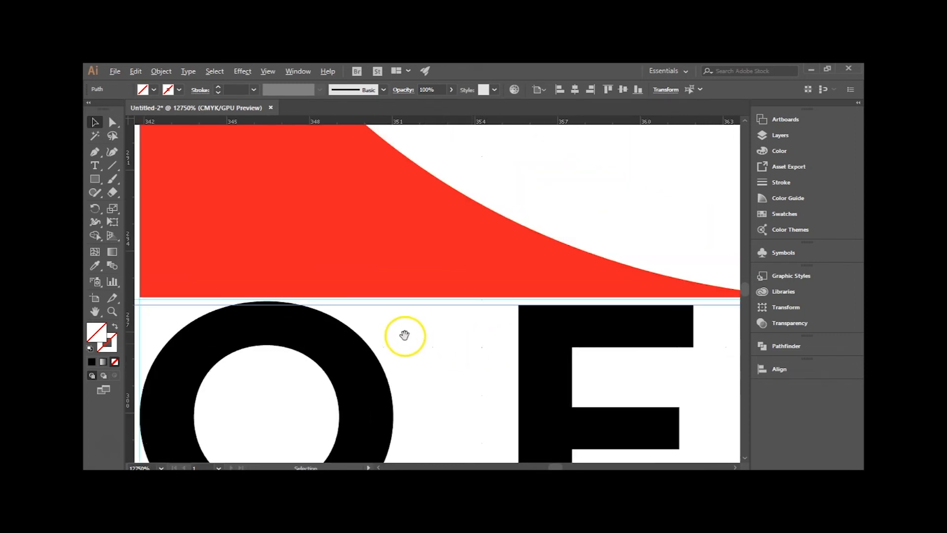
Step: Ungroup the OF THE BOX lettering into separate letters again
drag(404, 336, 679, 358)
scroll(546, 332, up, 5)
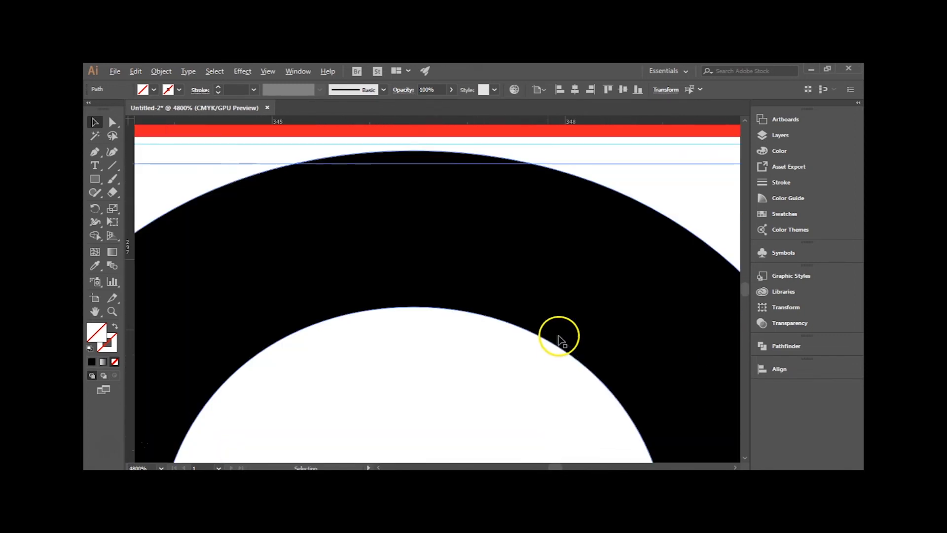
drag(448, 174, 477, 245)
click(444, 226)
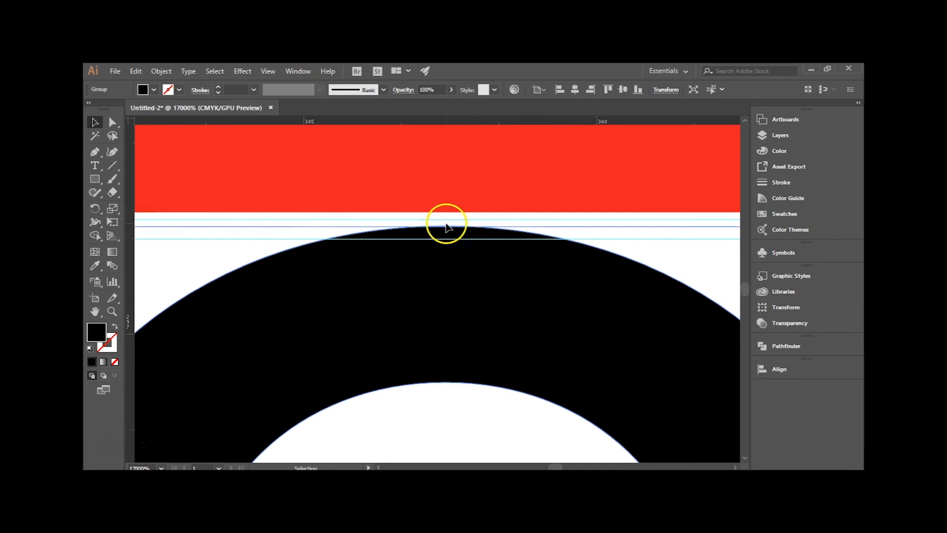
right_click(482, 282)
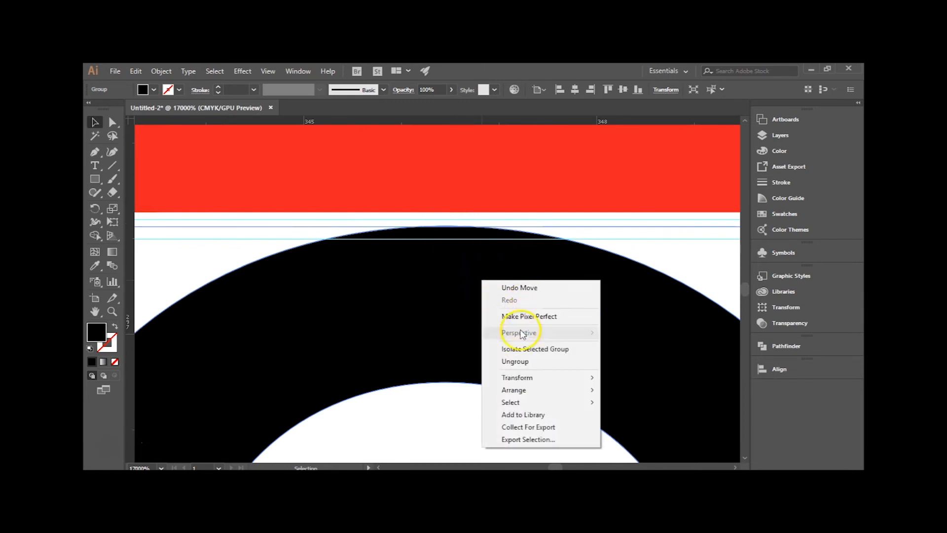
click(523, 362)
Step: Lower the top edge of the O in OF to the guide at the F's top
click(673, 250)
click(619, 296)
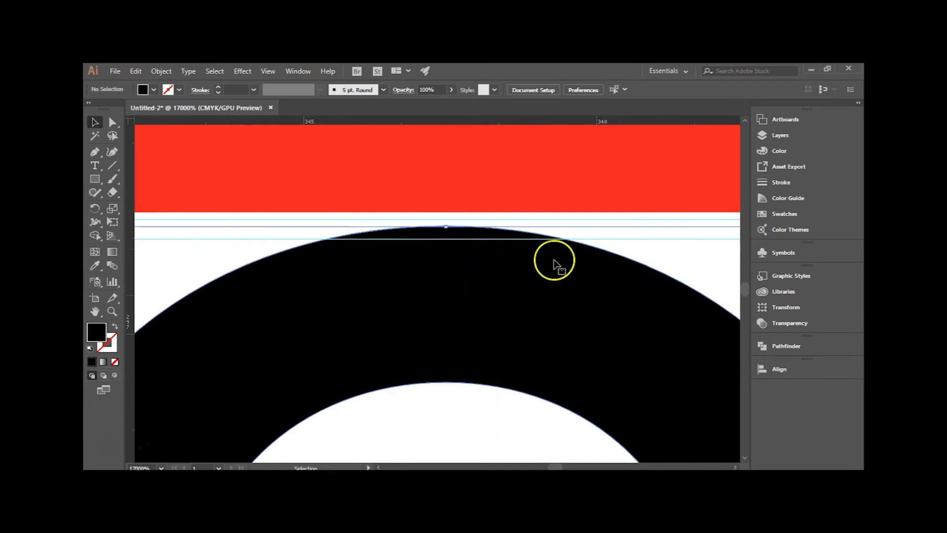
drag(447, 226, 447, 240)
scroll(504, 285, down, 8)
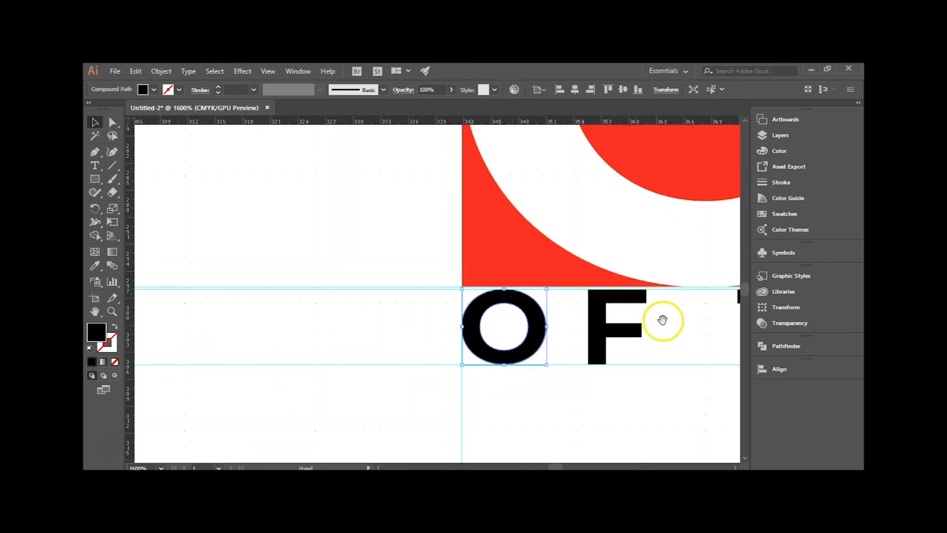
Step: Lower the top edge of the O in BOX to the guide at the neighbouring letters' flat top
drag(661, 320, 356, 300)
drag(565, 306, 357, 299)
drag(620, 307, 429, 311)
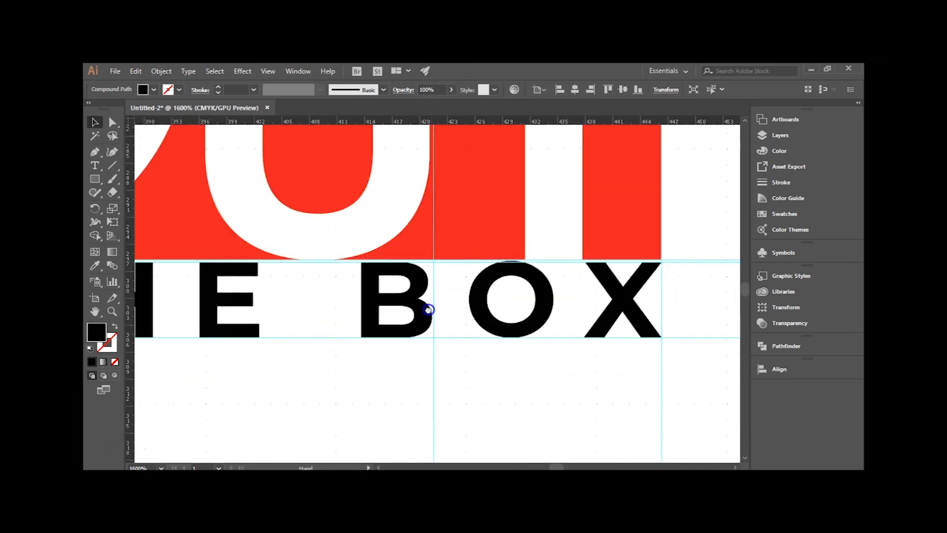
scroll(512, 268, up, 2)
scroll(511, 269, up, 5)
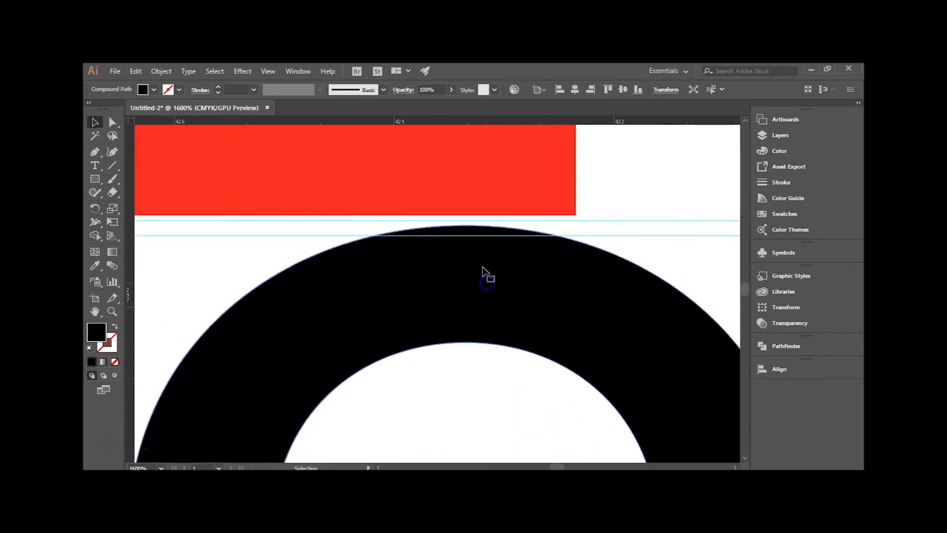
drag(467, 226, 469, 237)
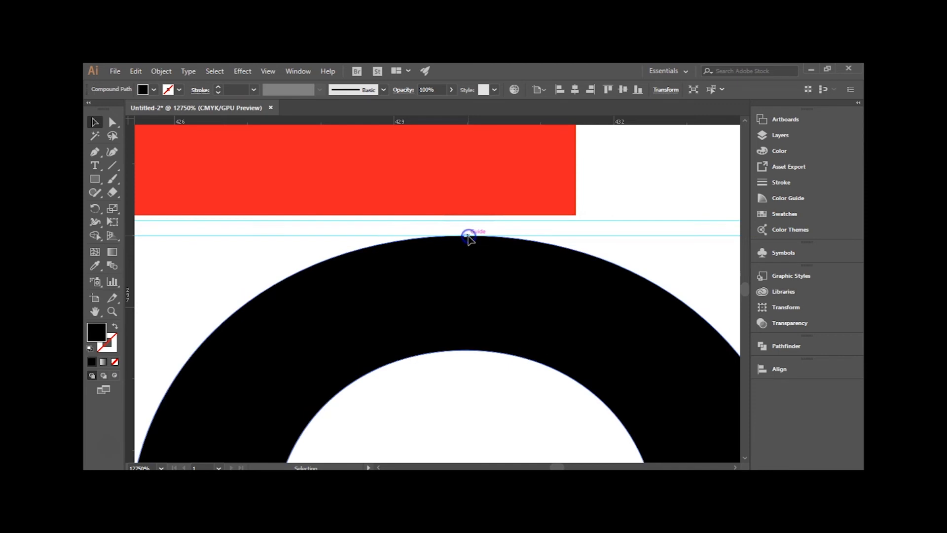
key(ctrl+z)
right_click(540, 256)
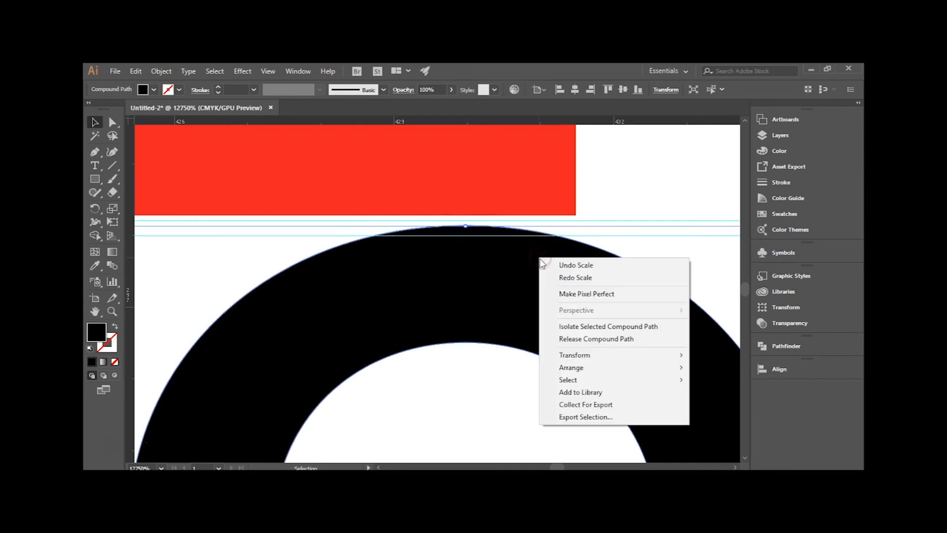
click(695, 261)
click(473, 228)
drag(469, 225, 467, 237)
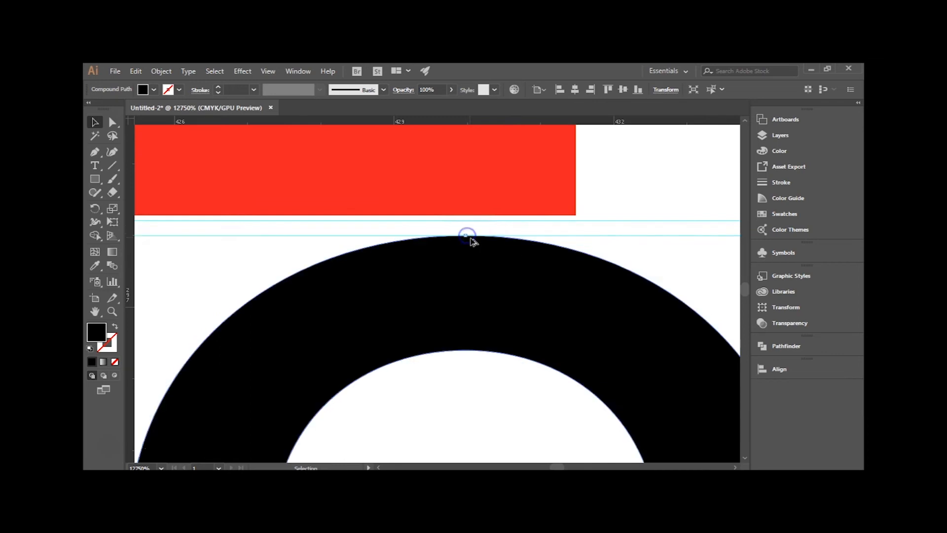
scroll(471, 242, down, 2)
scroll(473, 246, down, 5)
Step: Deselect the O and hide the guides
click(562, 364)
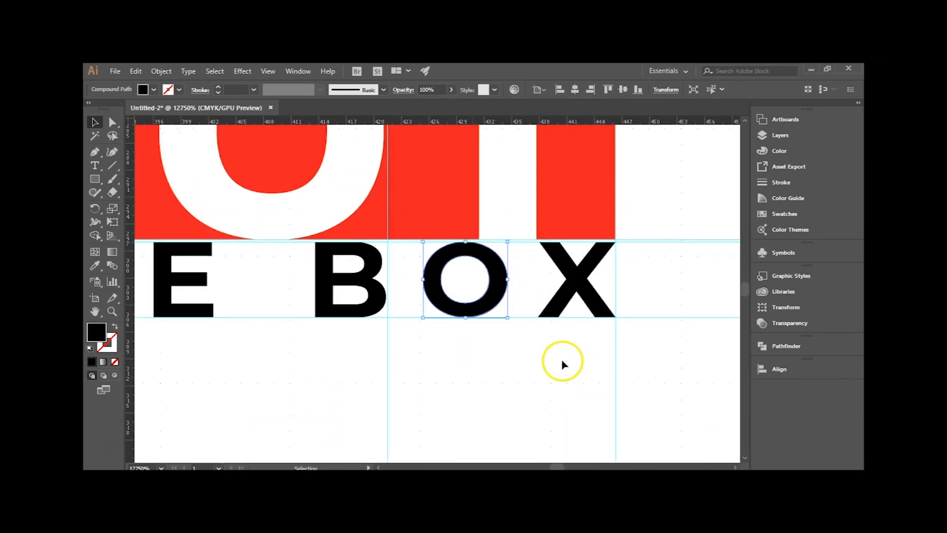
scroll(548, 343, down, 2)
right_click(601, 361)
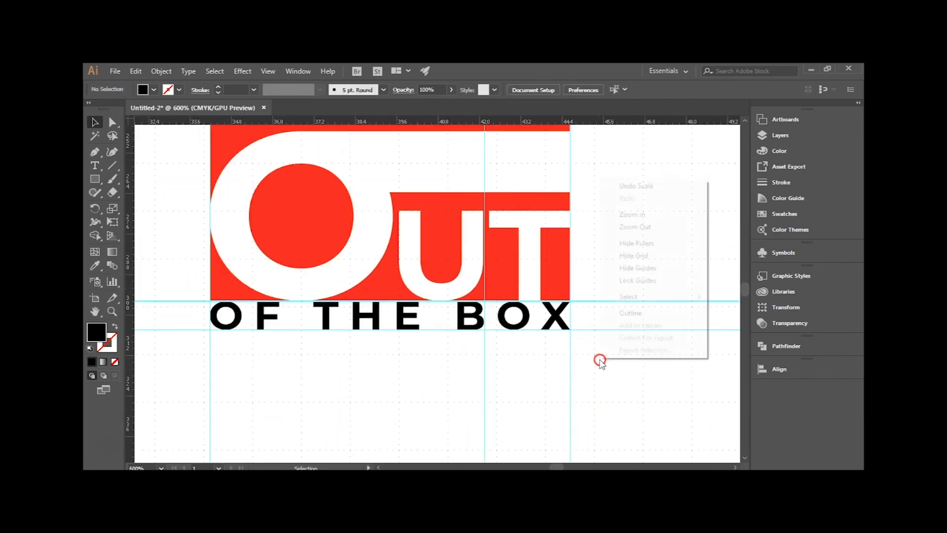
click(638, 268)
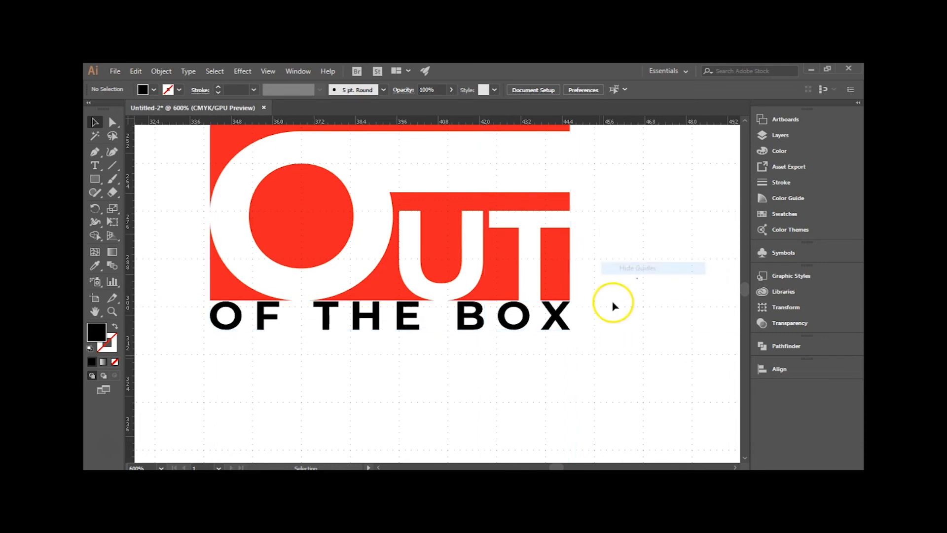
Step: Select all the OF THE BOX letters and group them
click(229, 318)
right_click(259, 328)
click(278, 358)
drag(240, 320, 603, 376)
key(ctrl+g)
key(v)
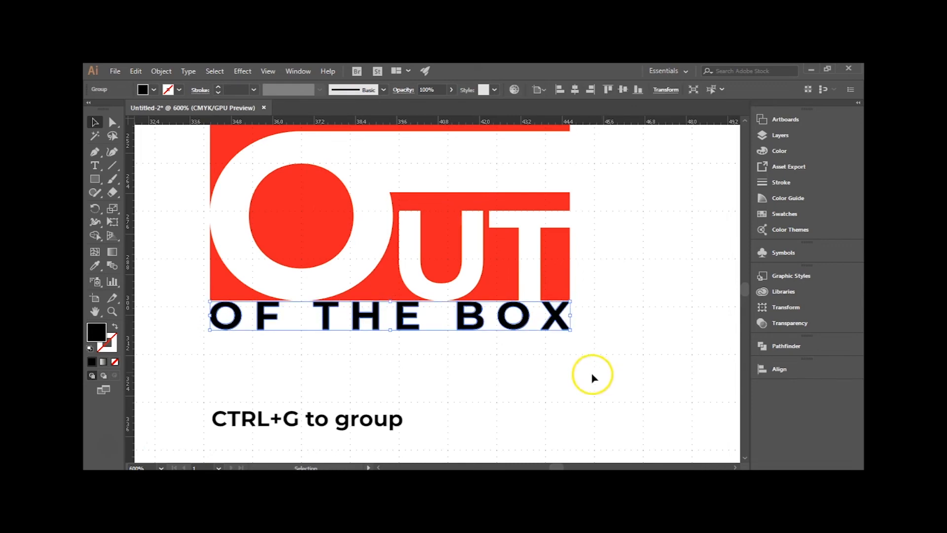
Step: Move the OF THE BOX group up until its top meets the bottom edge of the red rectangle, and deselect it
scroll(207, 303, up, 3)
scroll(208, 303, up, 5)
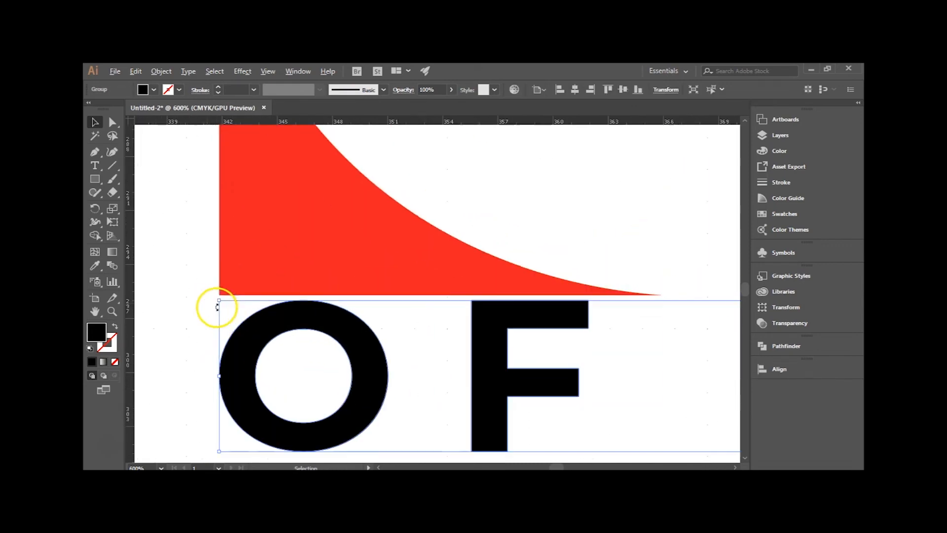
drag(298, 313, 301, 308)
click(434, 383)
scroll(432, 383, down, 3)
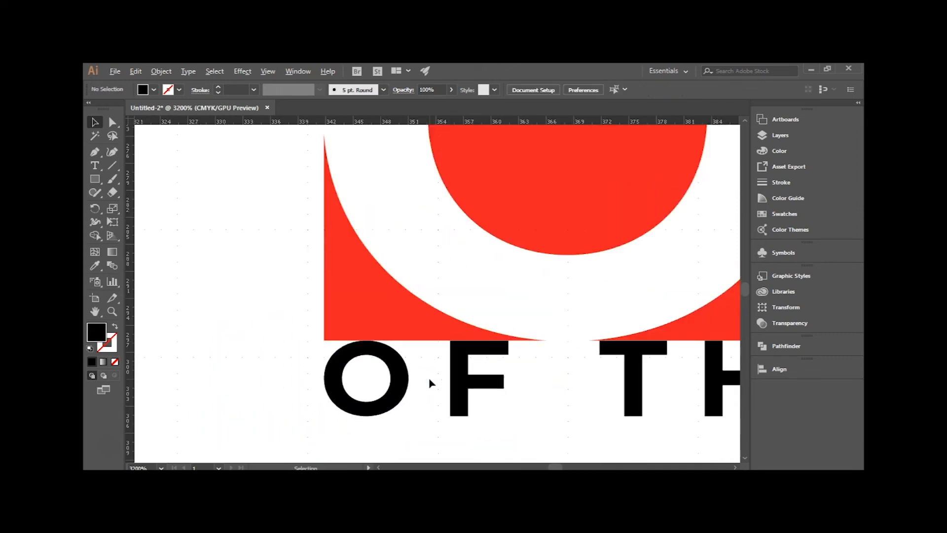
scroll(430, 383, down, 6)
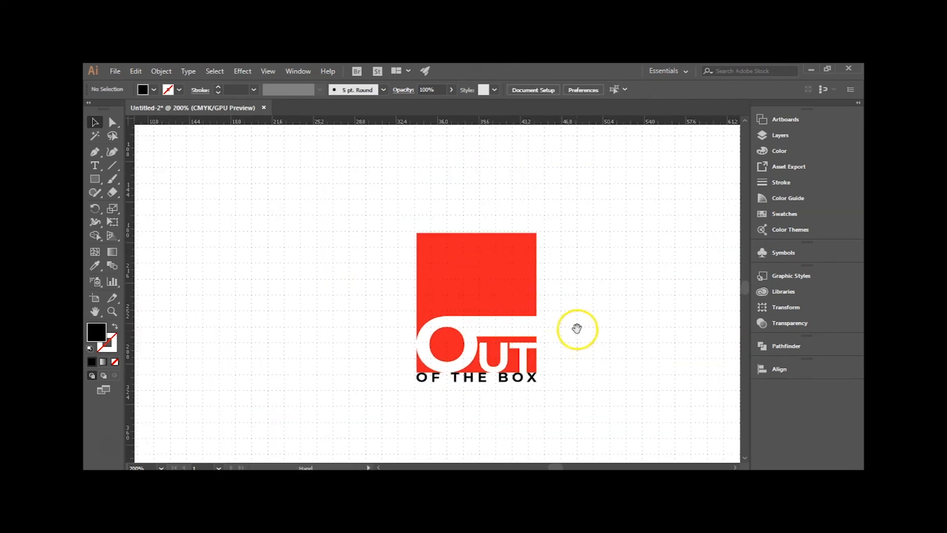
Step: Nudge the OF THE BOX group down slightly to leave a narrow gap below the red rectangle, and deselect it
drag(577, 327, 525, 307)
scroll(458, 375, up, 4)
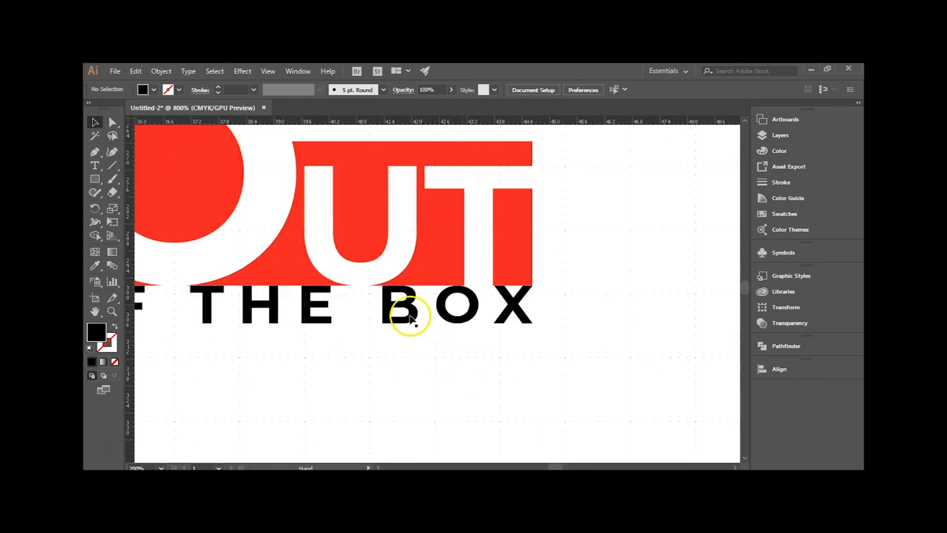
click(411, 315)
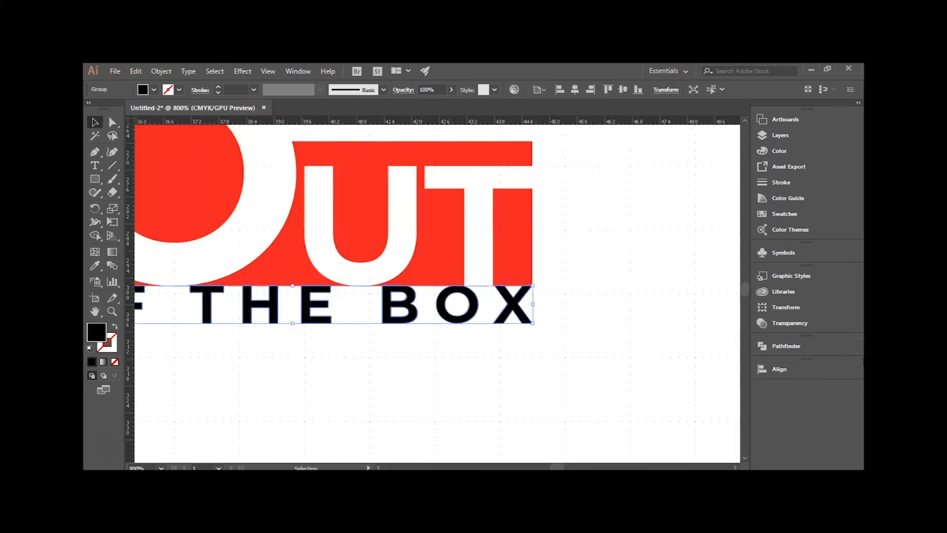
key(Down)
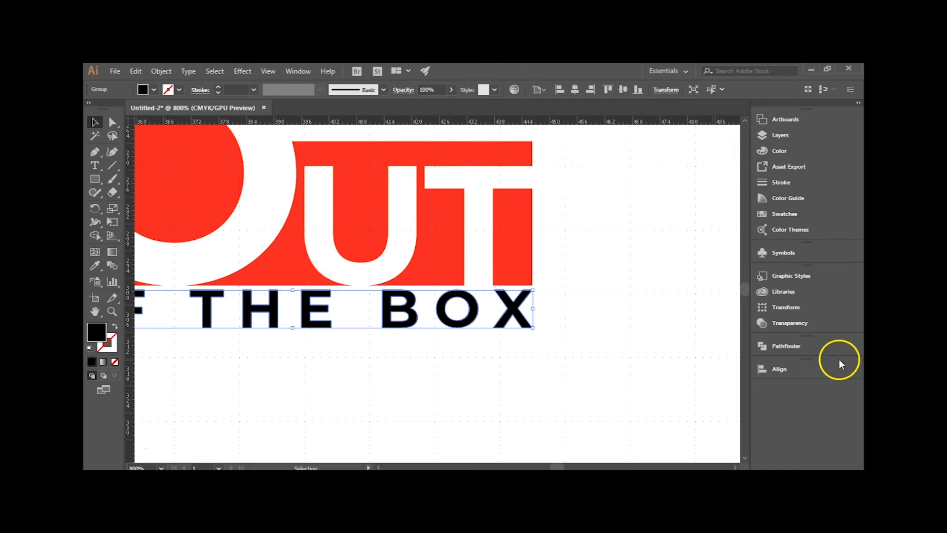
click(626, 353)
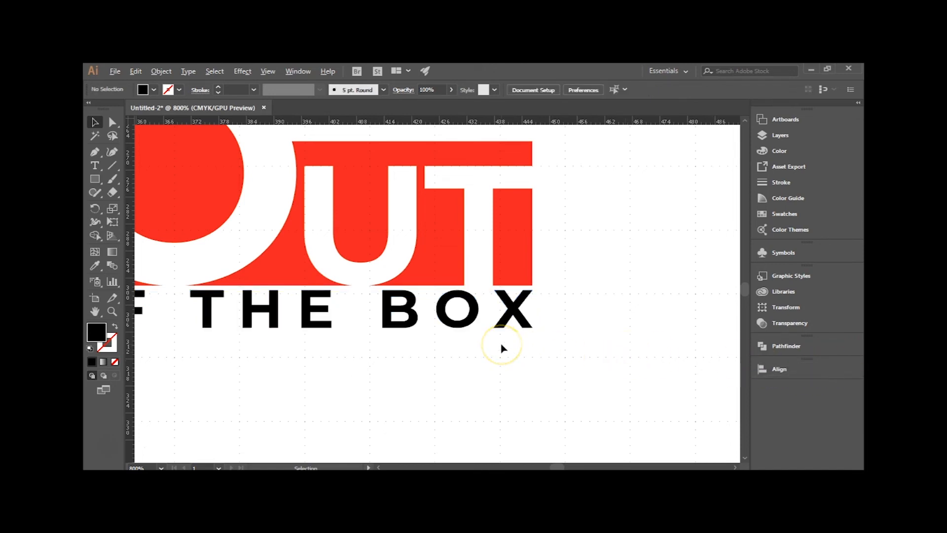
Step: Examine the whole logo's proportions and the alignment of its lettering with the red rectangle
scroll(503, 348, down, 2)
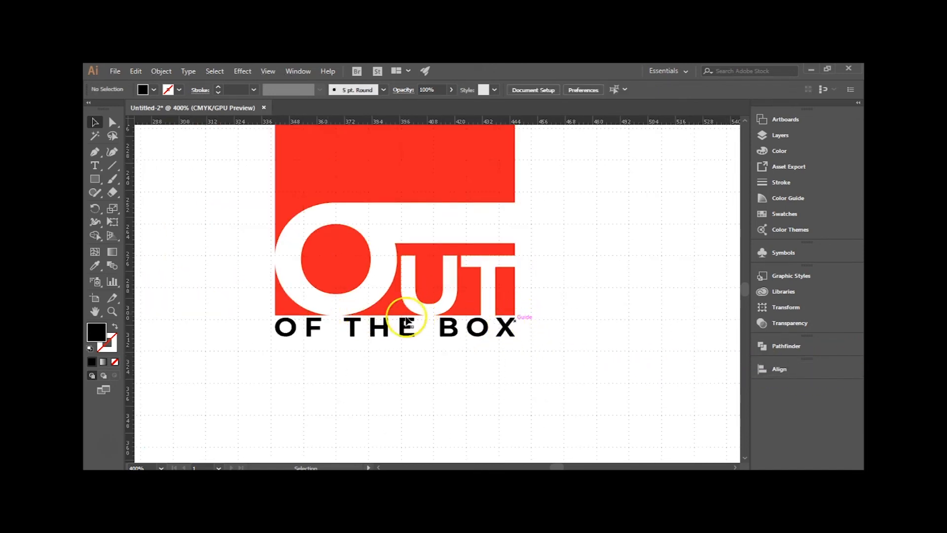
key(space)
drag(566, 255, 568, 326)
scroll(570, 338, down, 2)
key(space)
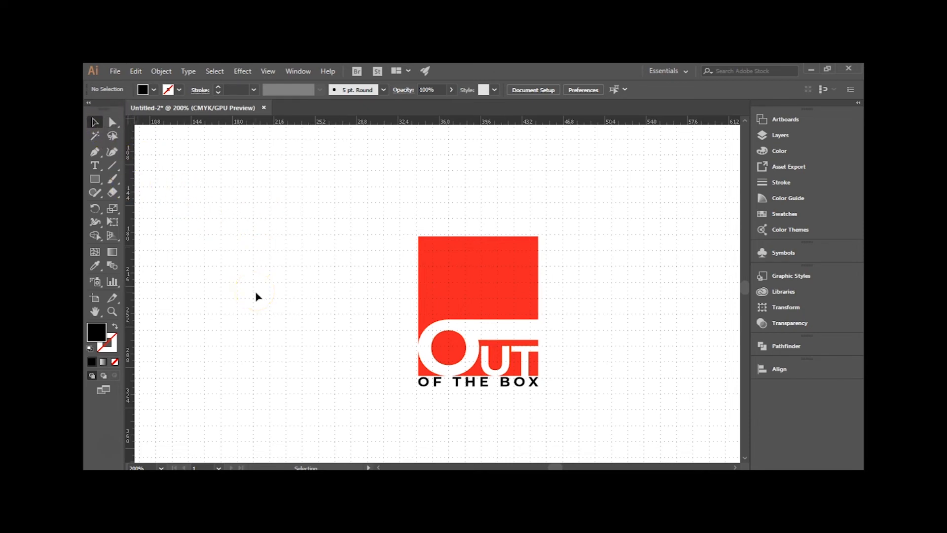
drag(367, 329, 340, 298)
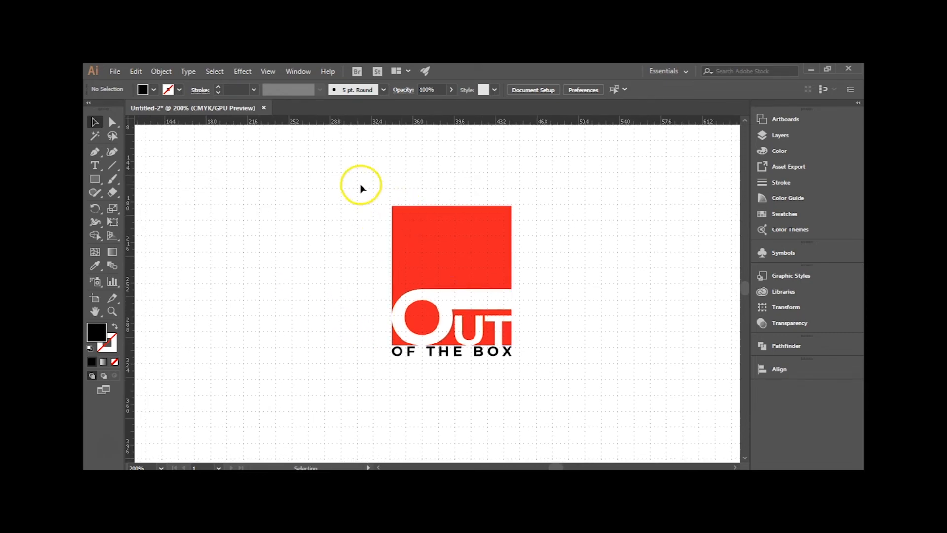
key(ctrl+a)
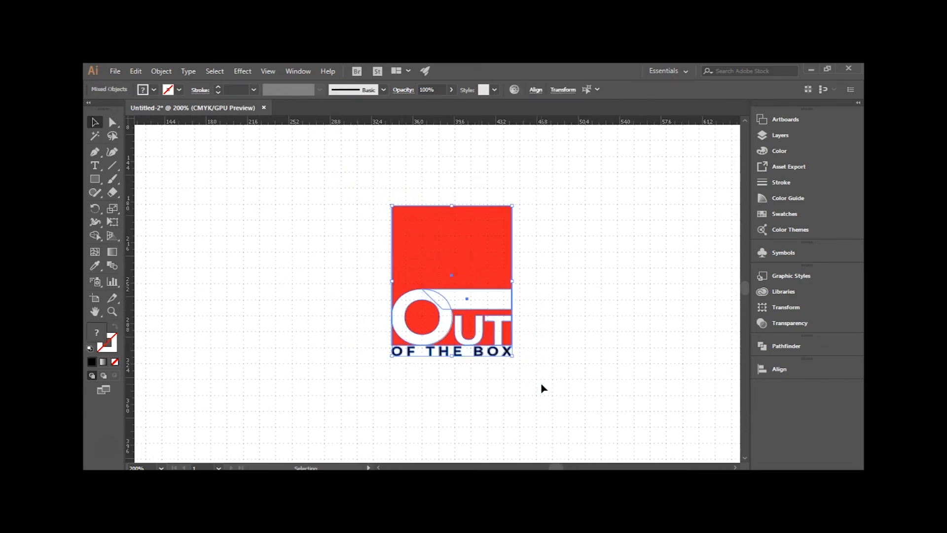
click(542, 387)
alt+scroll(529, 334, up, 1)
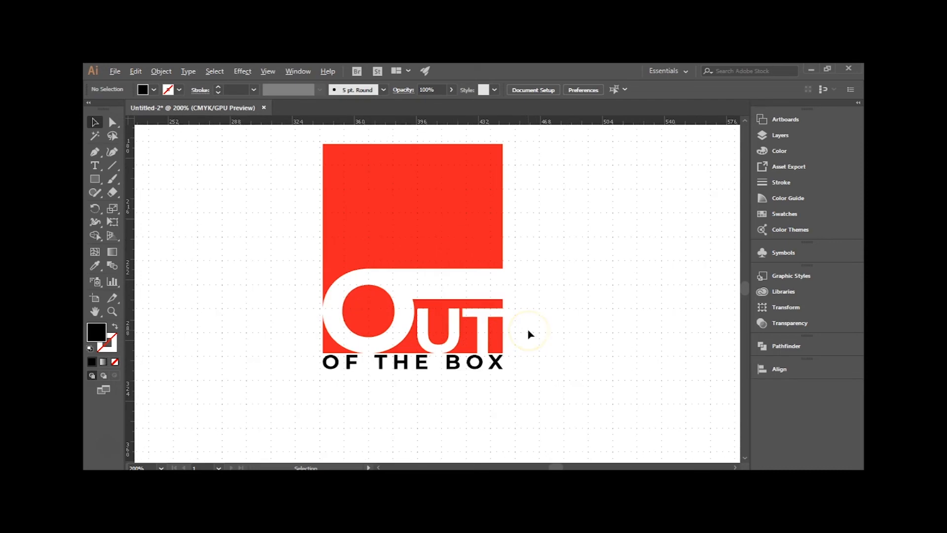
scroll(529, 334, up, 1)
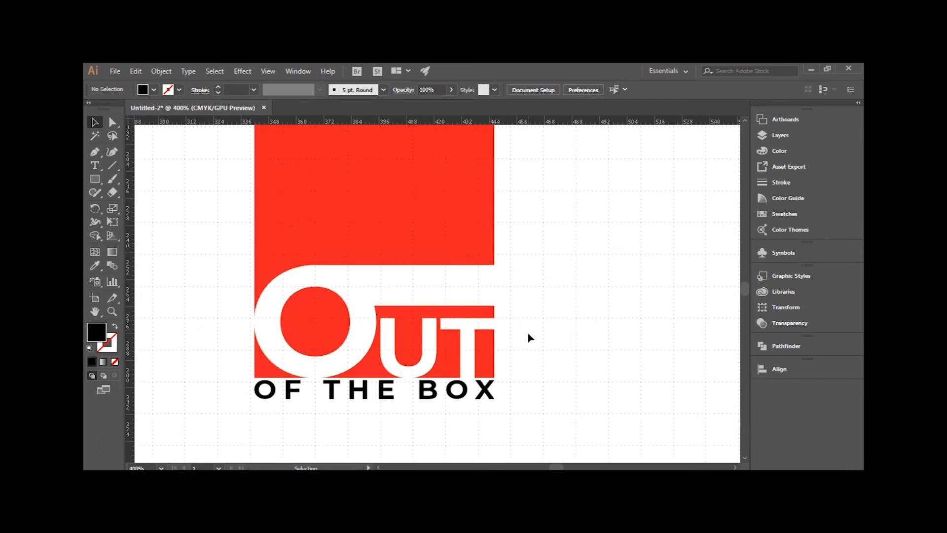
scroll(530, 334, up, 1)
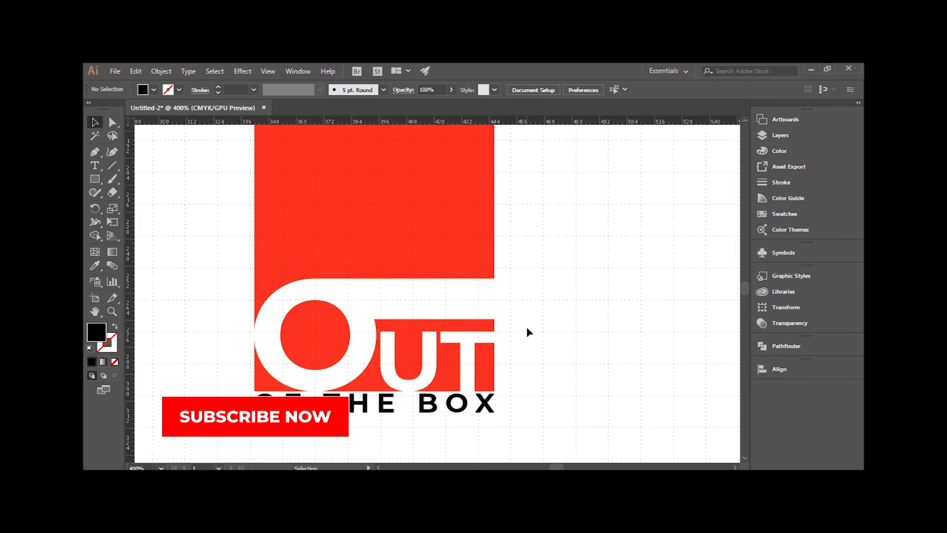
drag(531, 238, 308, 388)
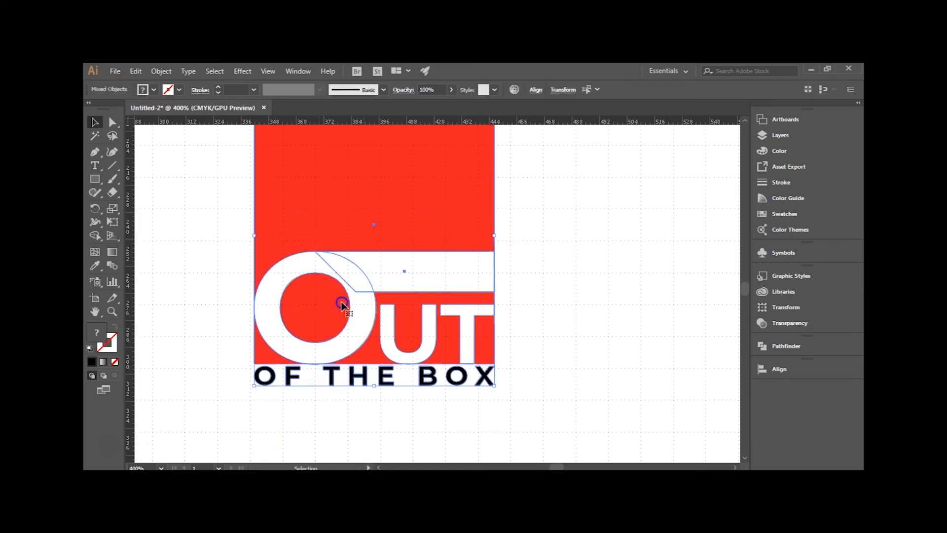
drag(359, 295, 376, 298)
click(433, 418)
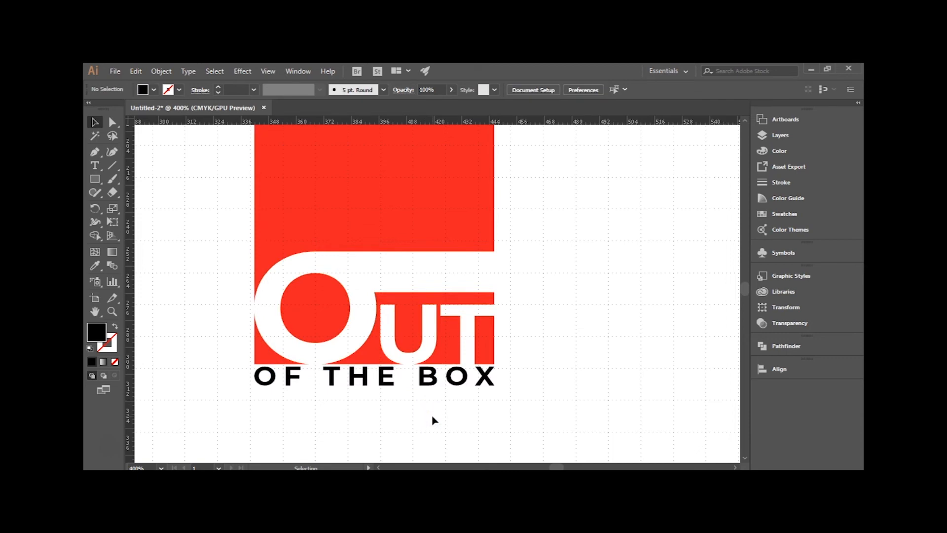
scroll(537, 311, down, 2)
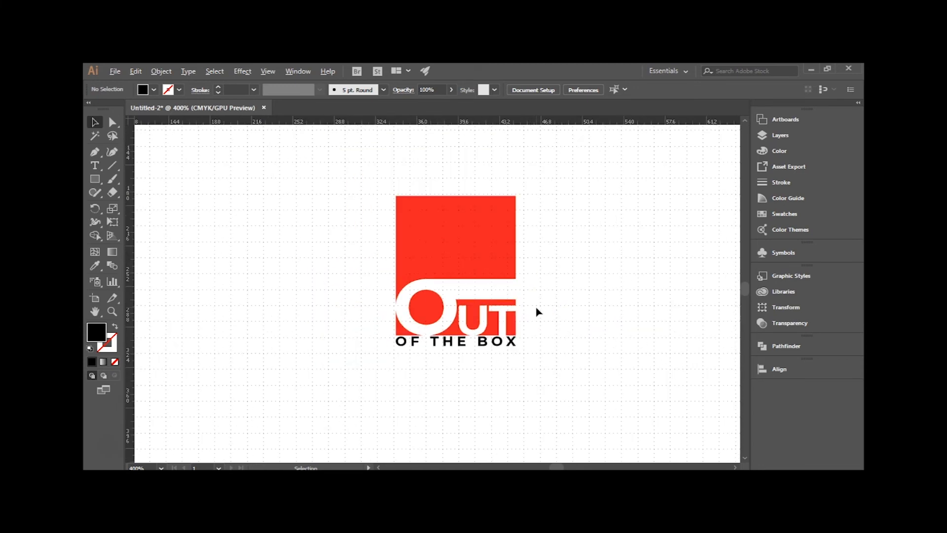
Step: Duplicate the whole logo horizontally about 127 pt to the right of the original and deselect the copy
drag(549, 298, 453, 325)
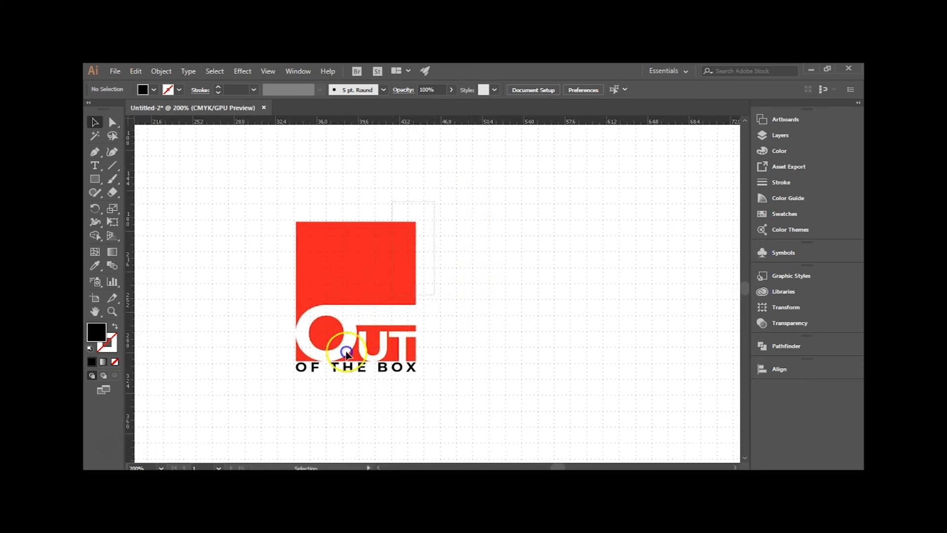
drag(270, 415, 402, 371)
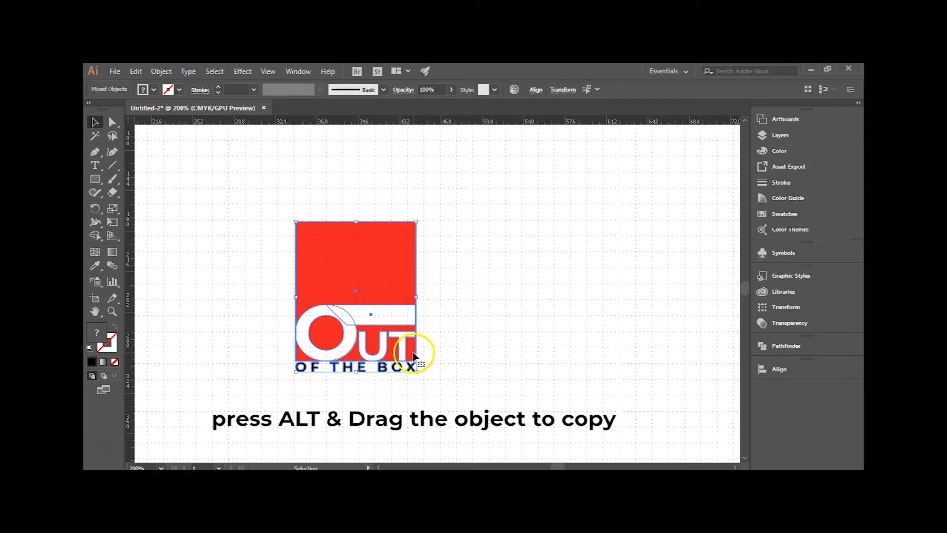
drag(414, 353, 560, 361)
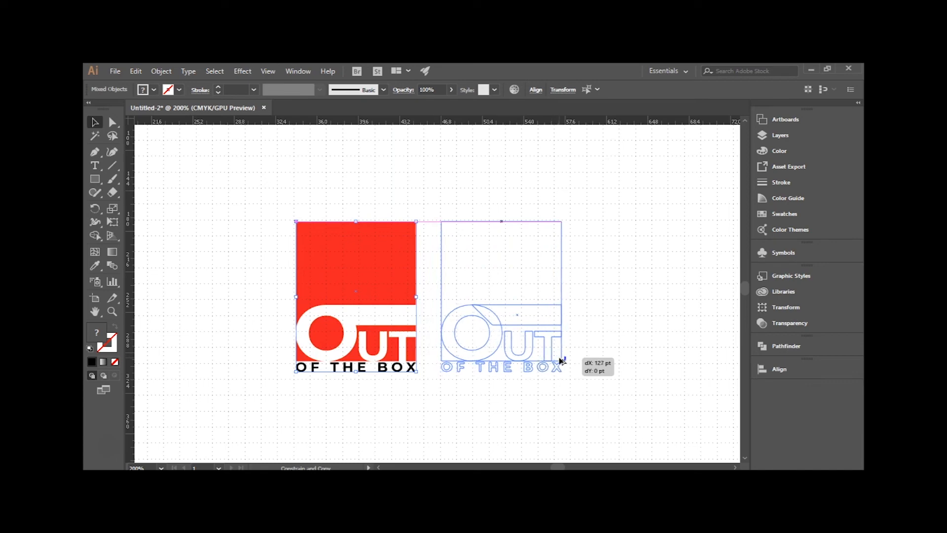
drag(561, 360, 559, 360)
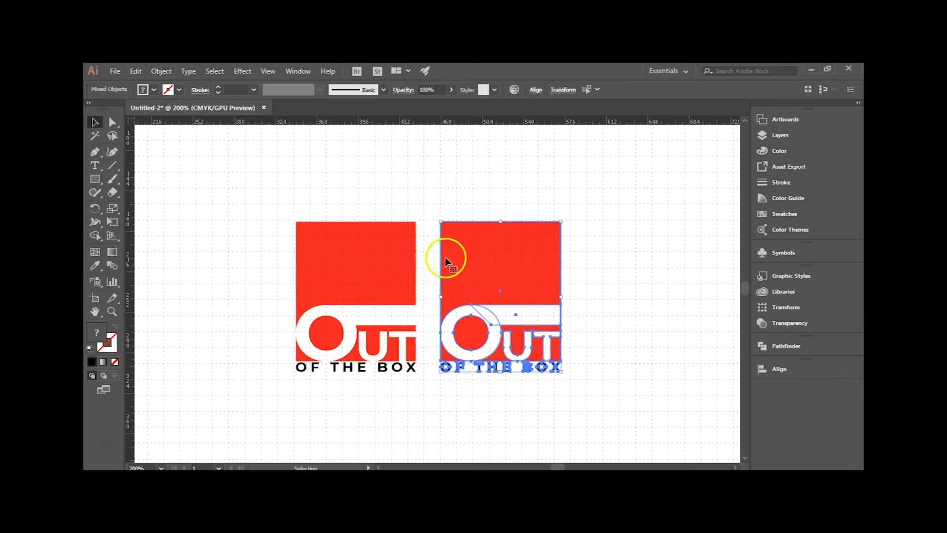
click(596, 319)
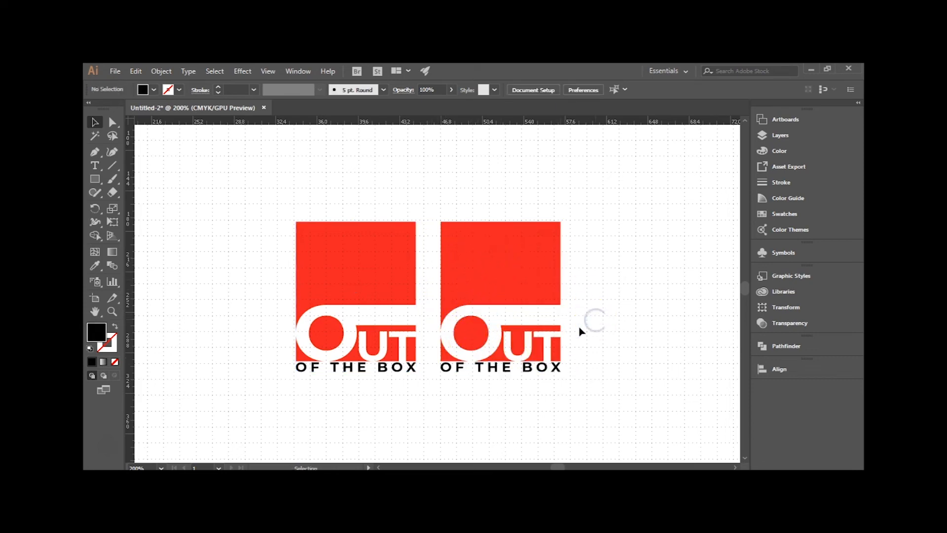
Step: In the copied logo, raise the top anchor points of the T until it merges with the white bar above
scroll(580, 331, up, 1)
scroll(579, 332, up, 2)
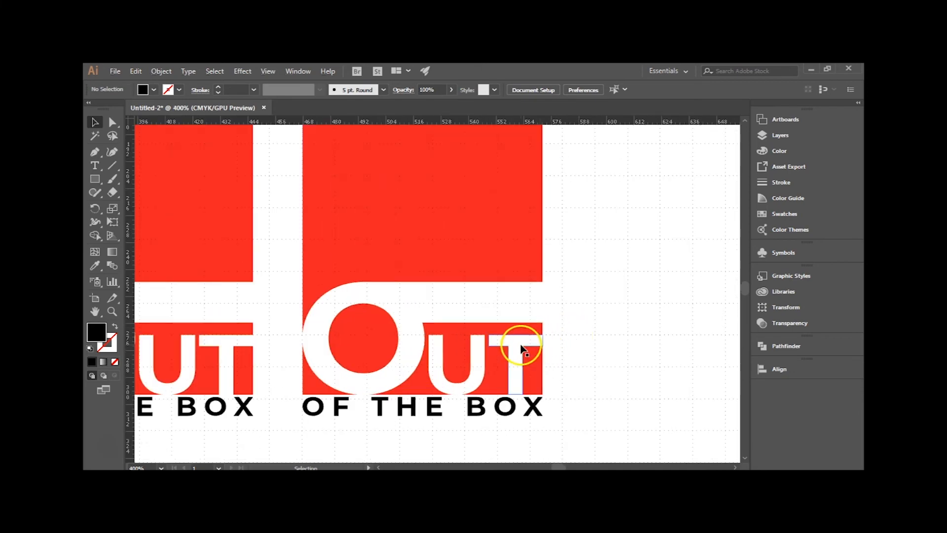
click(522, 348)
click(112, 122)
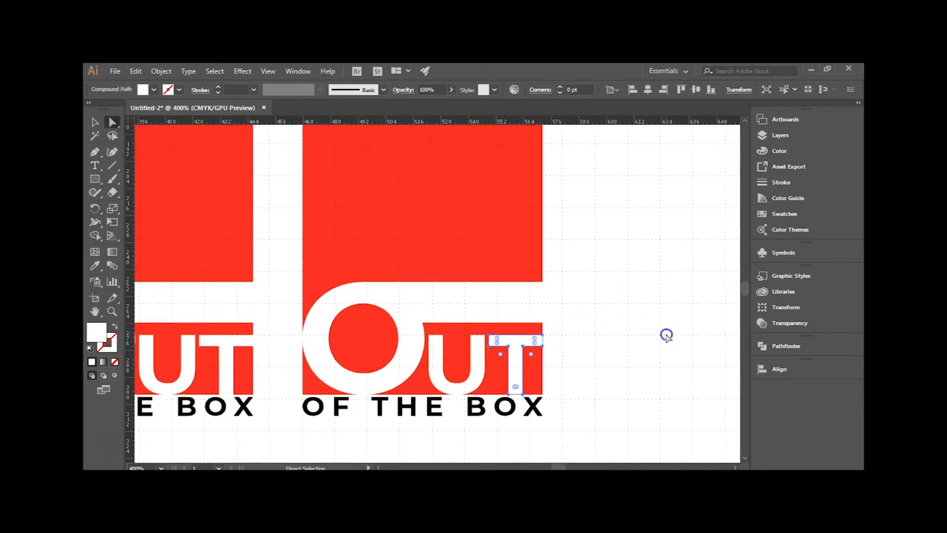
click(583, 335)
click(543, 335)
click(491, 339)
drag(491, 339, 491, 320)
click(614, 335)
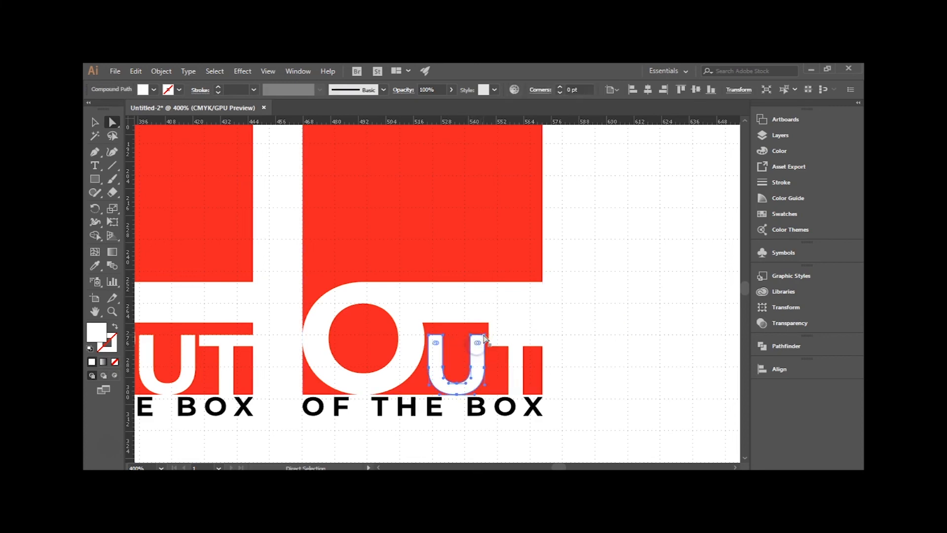
Step: In the copied logo, raise the top anchor points of both U stems until they merge with the white bar, and deselect
click(447, 339)
shift+click(443, 335)
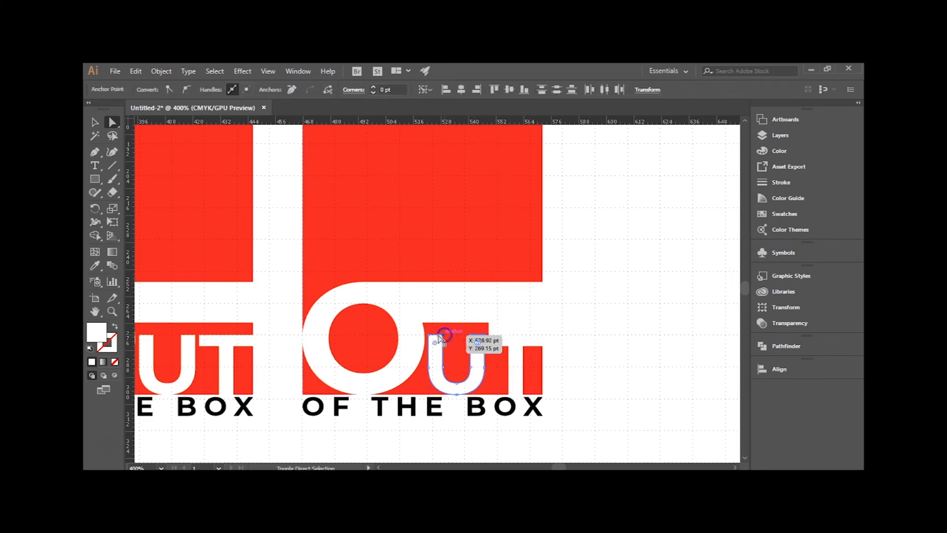
shift+click(428, 335)
drag(446, 338, 583, 340)
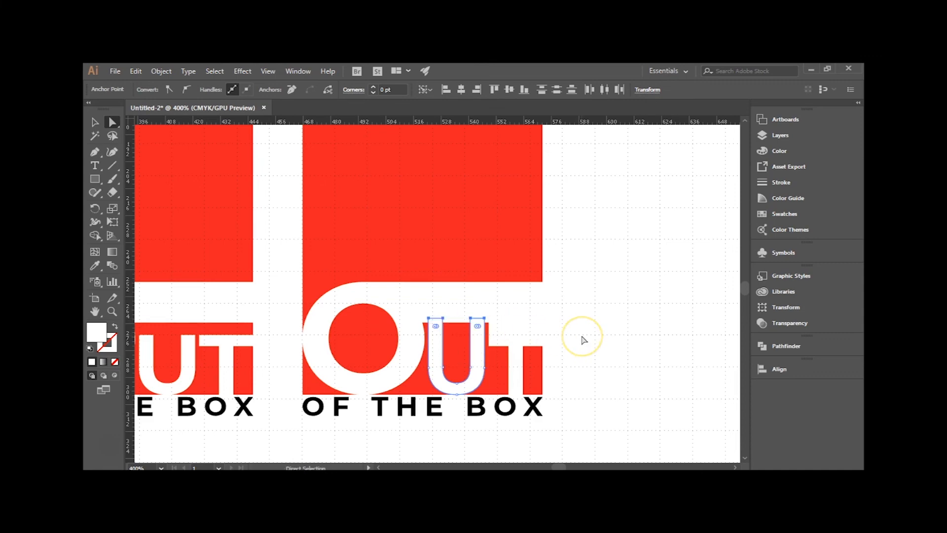
click(485, 320)
drag(485, 322, 487, 316)
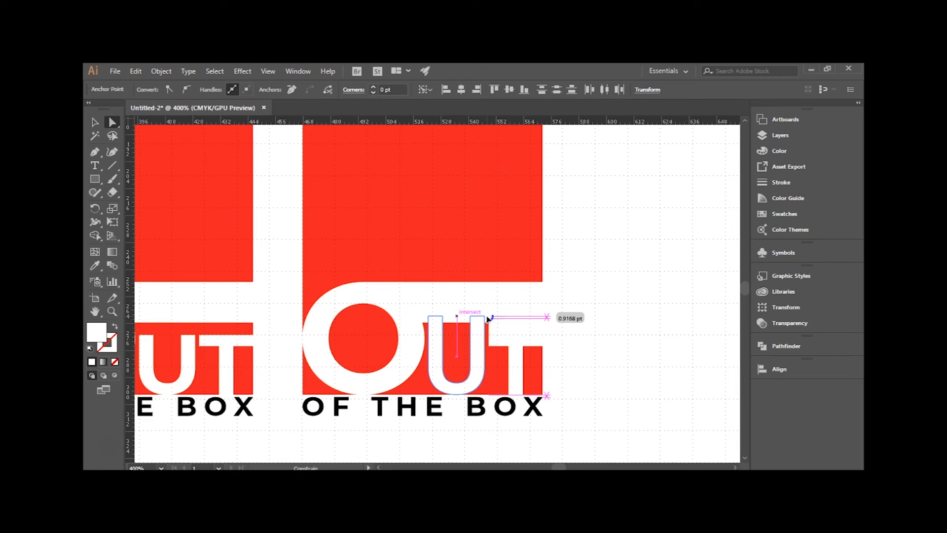
drag(487, 318, 484, 318)
click(596, 321)
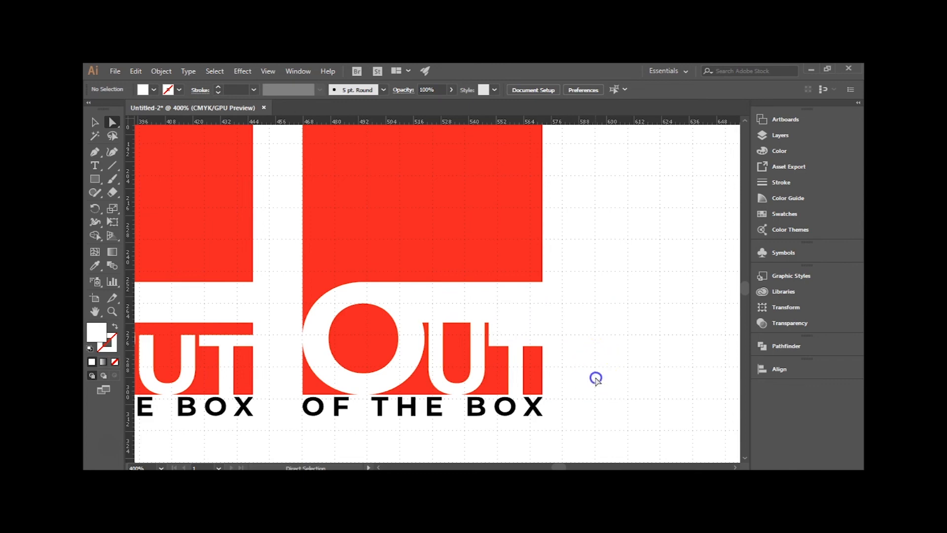
Step: Try shortening the copied logo's U and T together by raising their lower edge, and undo the change
scroll(594, 381, down, 3)
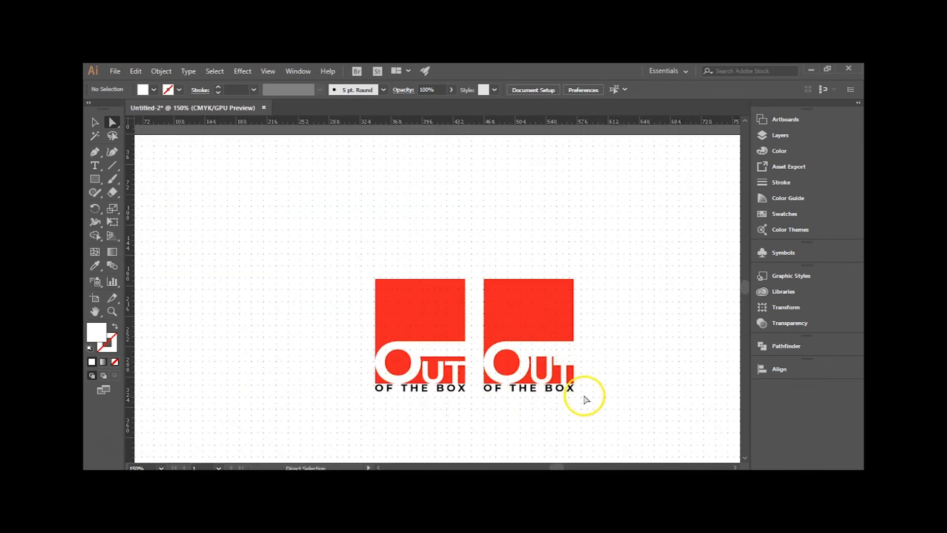
scroll(526, 393, up, 1)
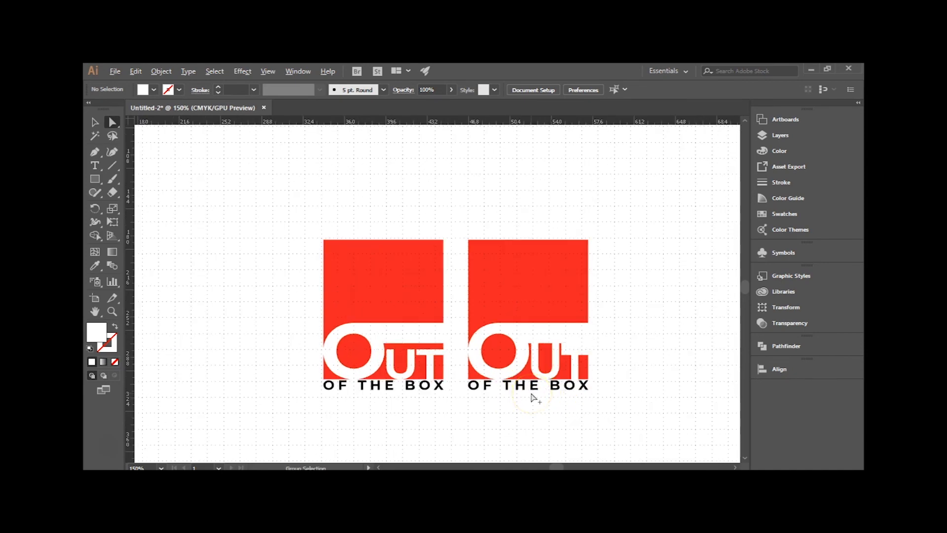
scroll(533, 398, up, 1)
scroll(533, 398, up, 3)
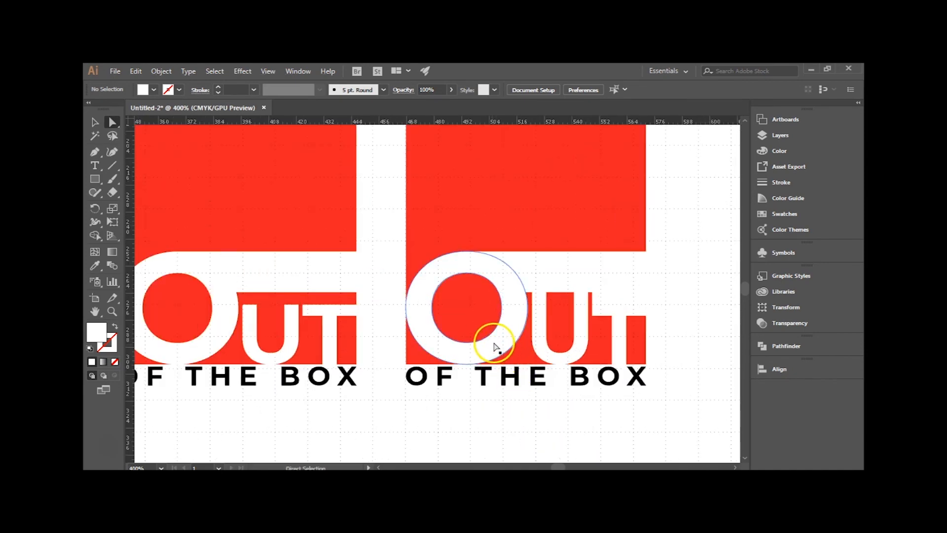
click(495, 347)
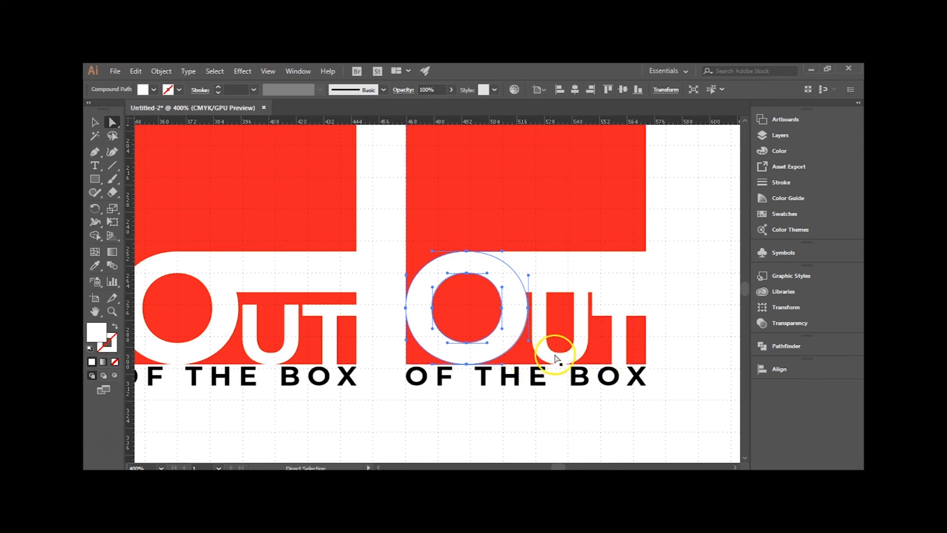
click(617, 354)
shift+click(568, 354)
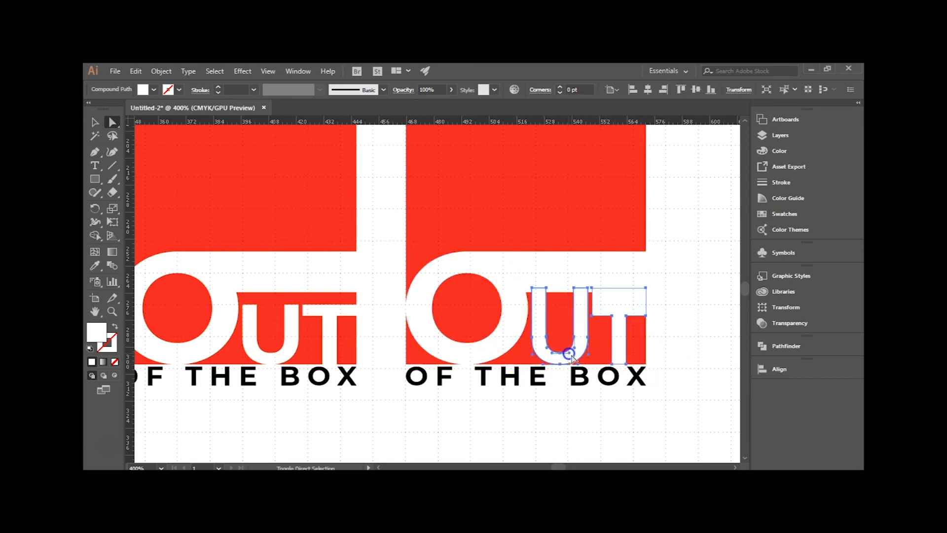
click(94, 122)
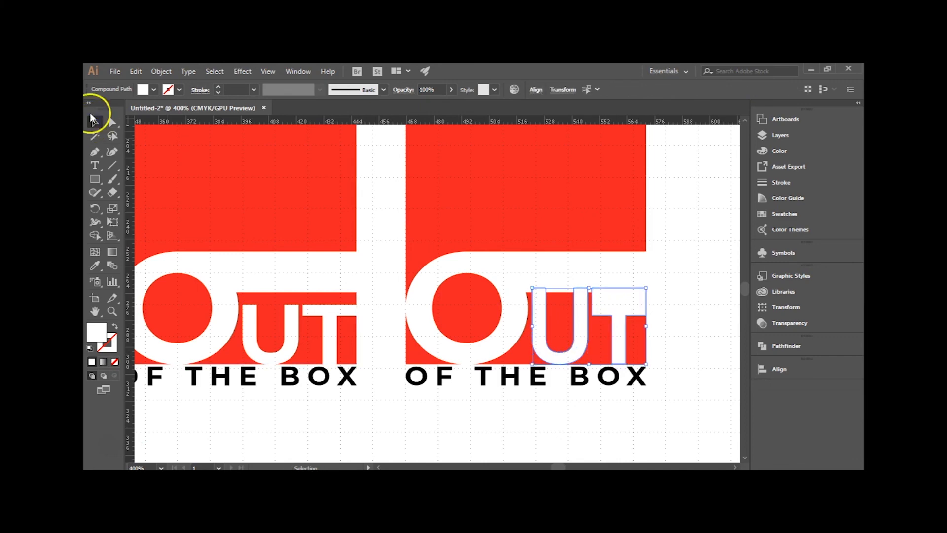
drag(589, 364, 592, 341)
click(683, 363)
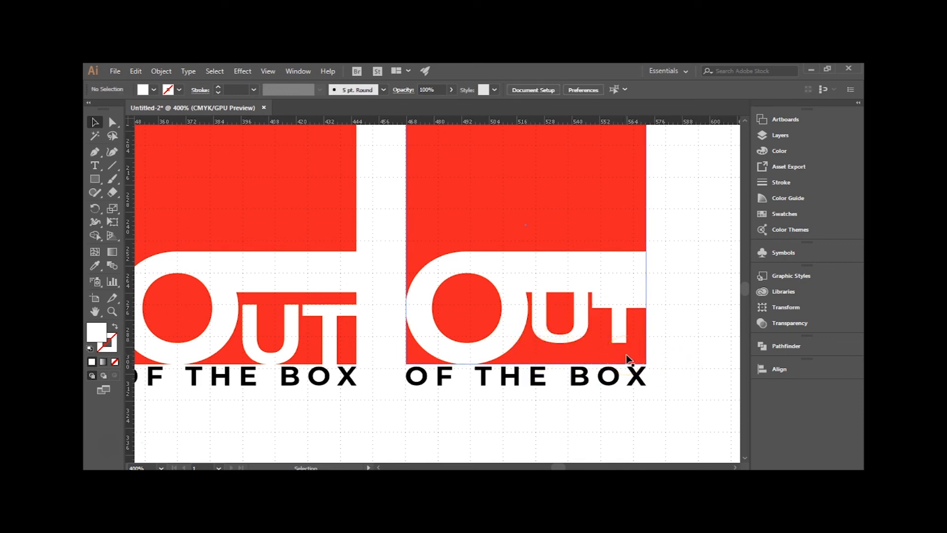
key(ctrl+z)
click(682, 355)
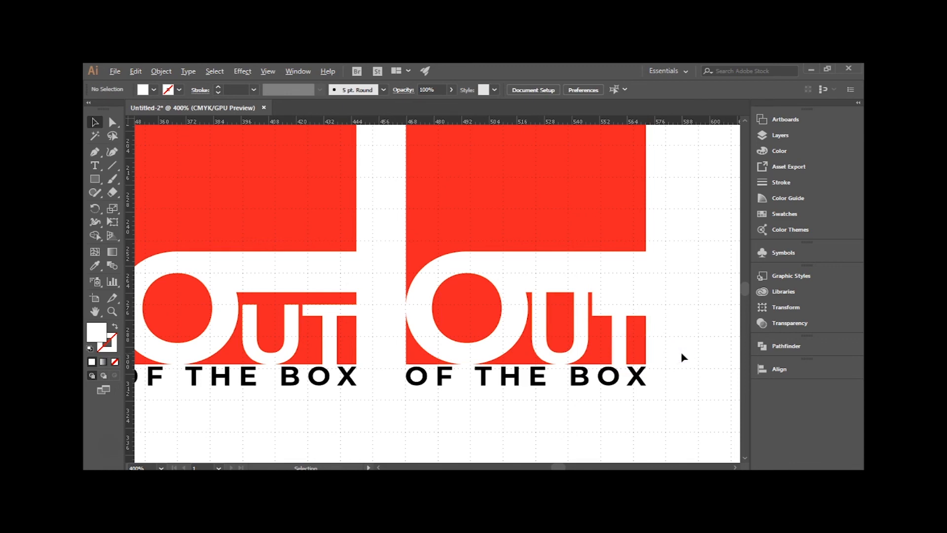
Step: Examine the original and the copied logo side by side on the artboard to compare the two versions
scroll(683, 357, down, 3)
drag(683, 357, 556, 343)
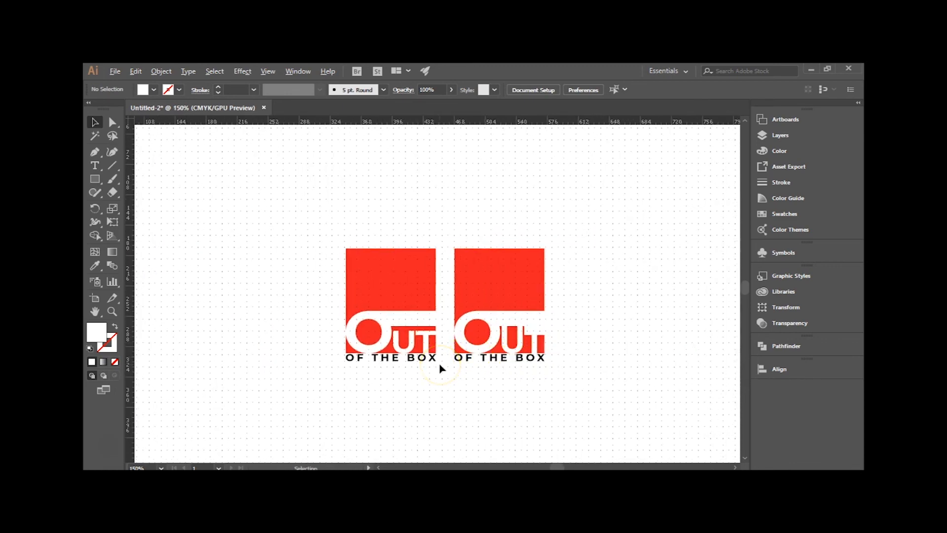
scroll(441, 367, down, 1)
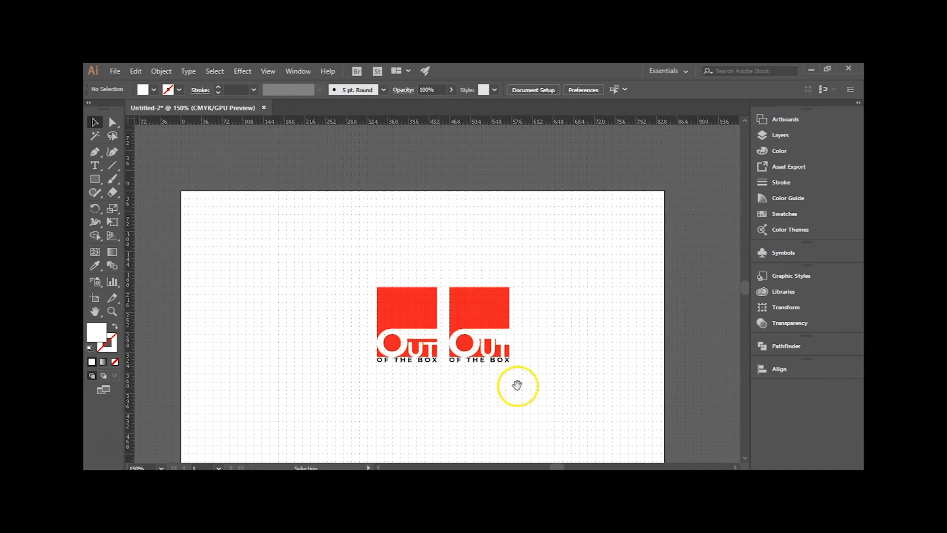
drag(517, 386, 529, 350)
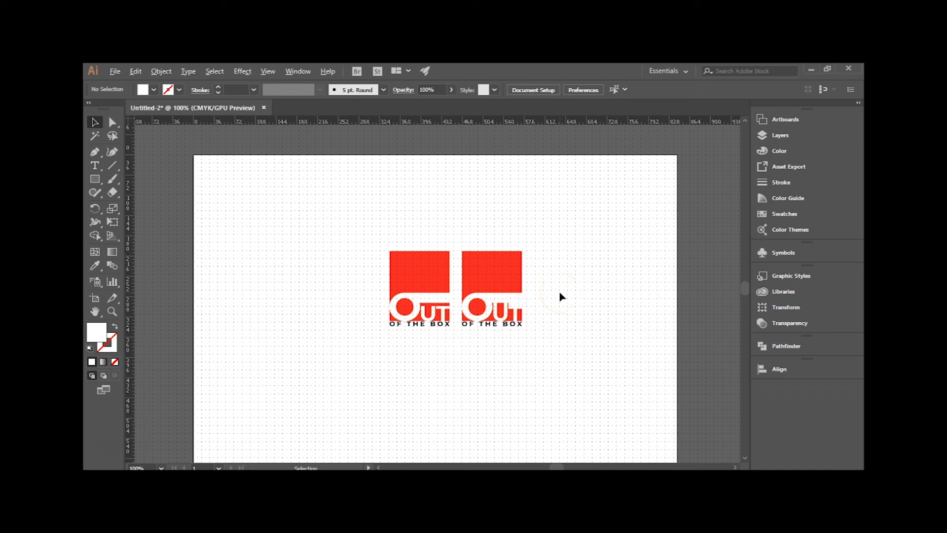
scroll(560, 296, up, 1)
key(space)
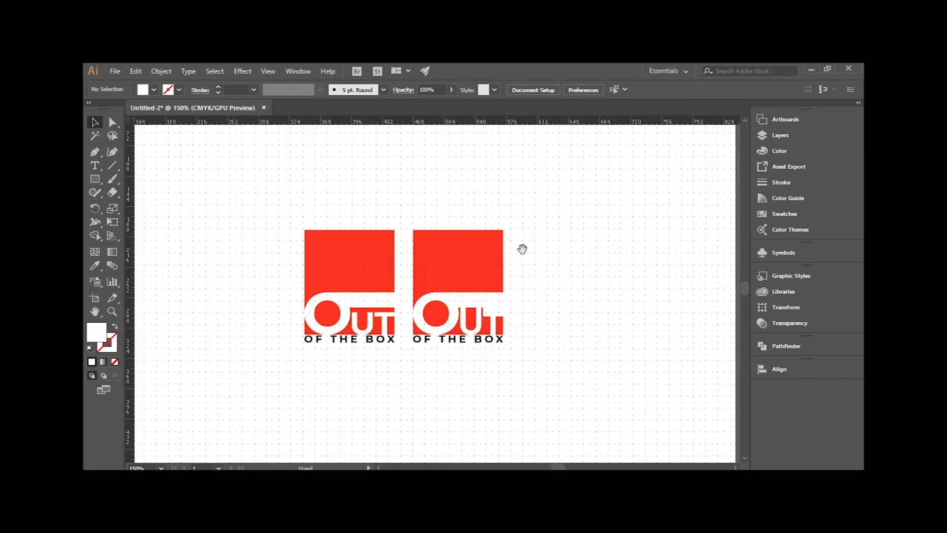
drag(532, 254, 580, 271)
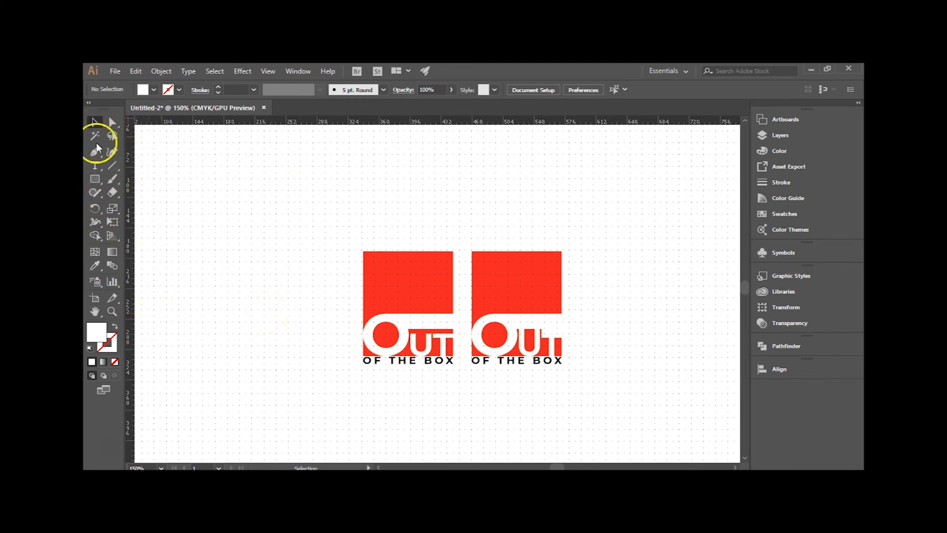
drag(299, 316, 647, 434)
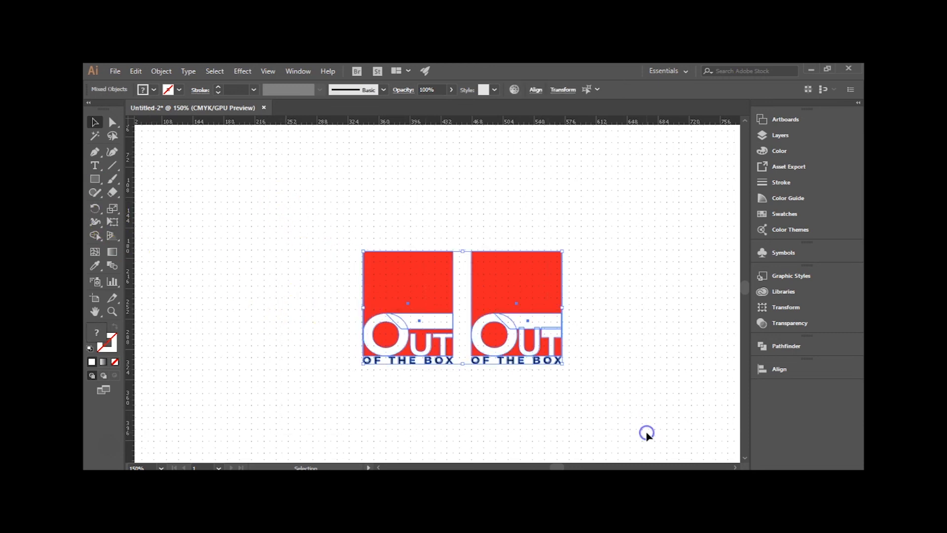
click(590, 325)
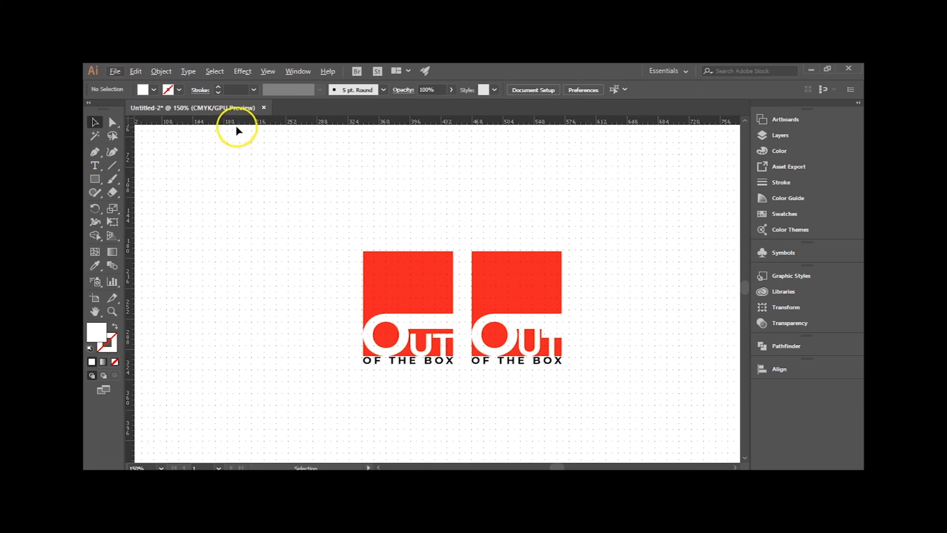
Step: Hide the rulers and show them again, and toggle the grid off and back on
right_click(356, 186)
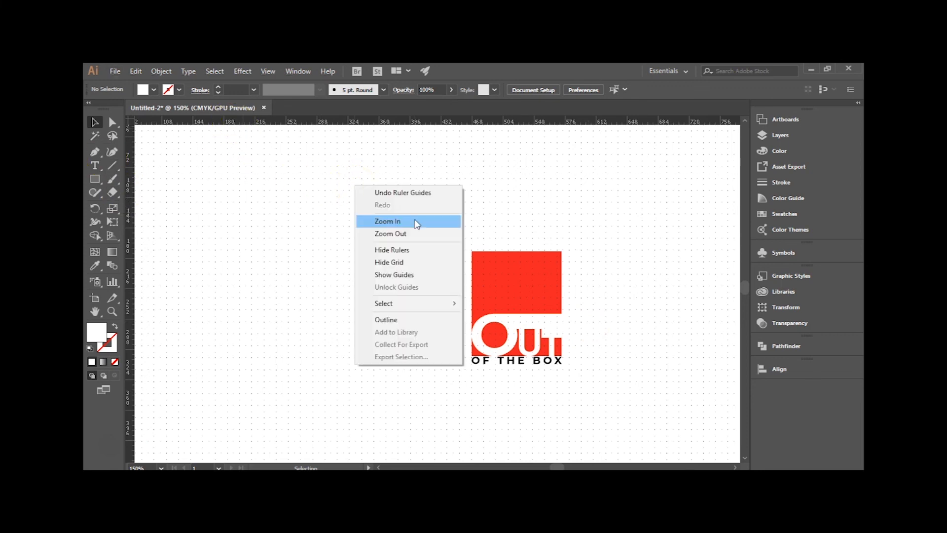
click(393, 250)
right_click(328, 143)
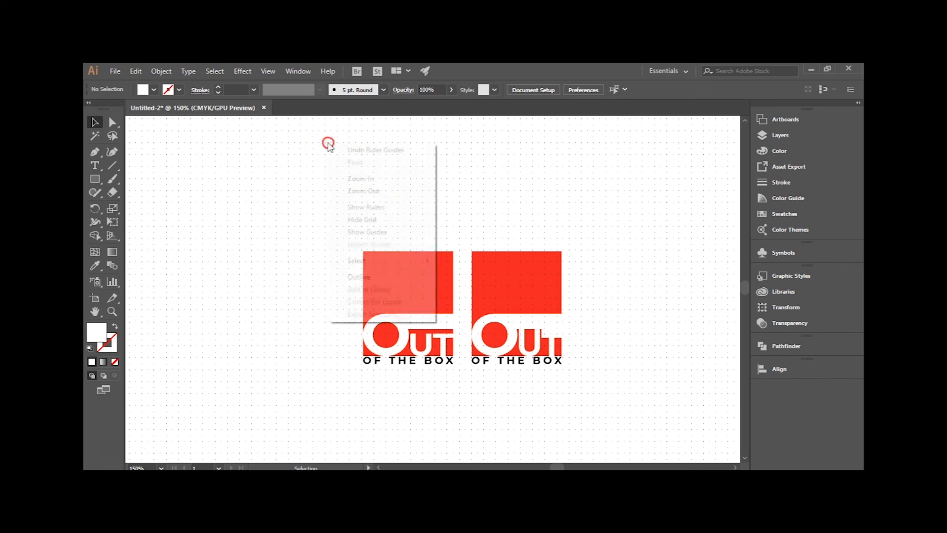
click(381, 206)
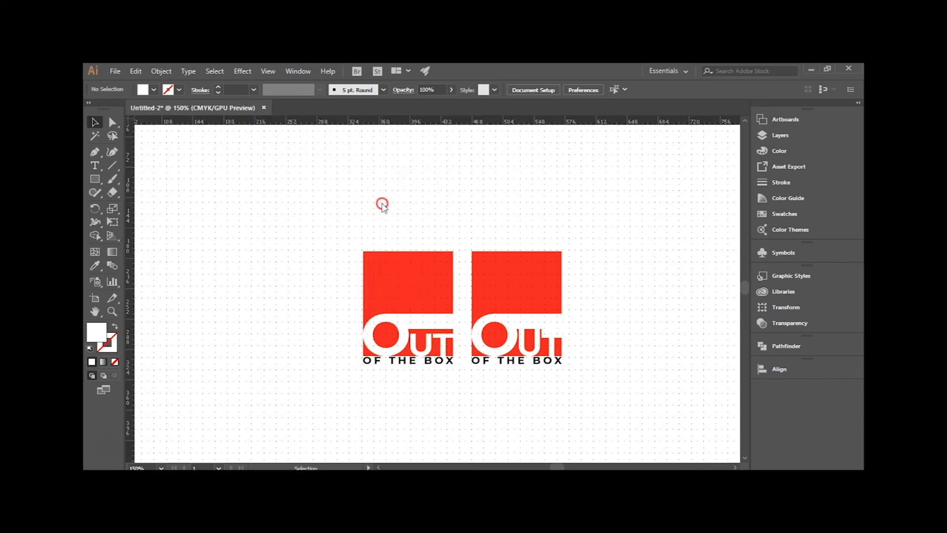
right_click(382, 205)
click(420, 284)
right_click(409, 212)
click(445, 291)
Step: Set the grid style to Lines in the Guides & Grid preferences
click(131, 72)
mouse_move(219, 433)
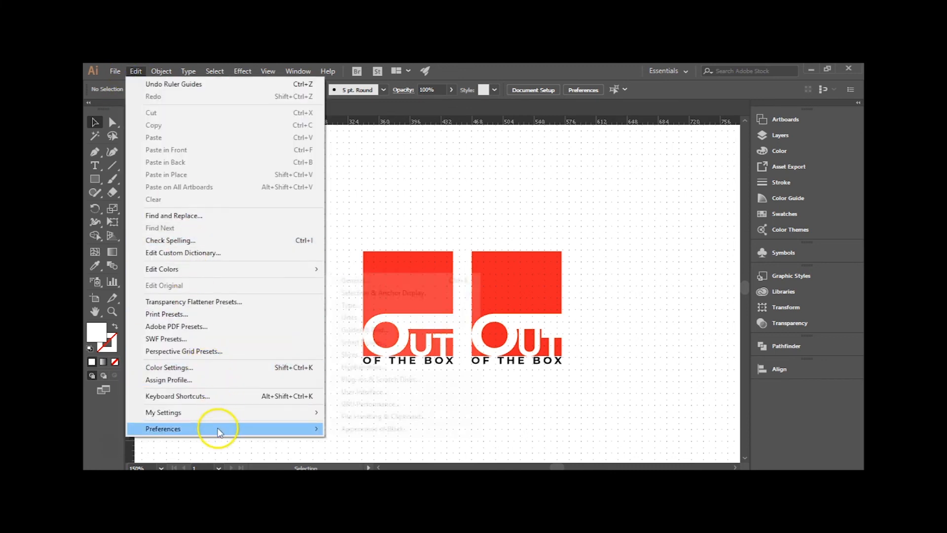
click(375, 330)
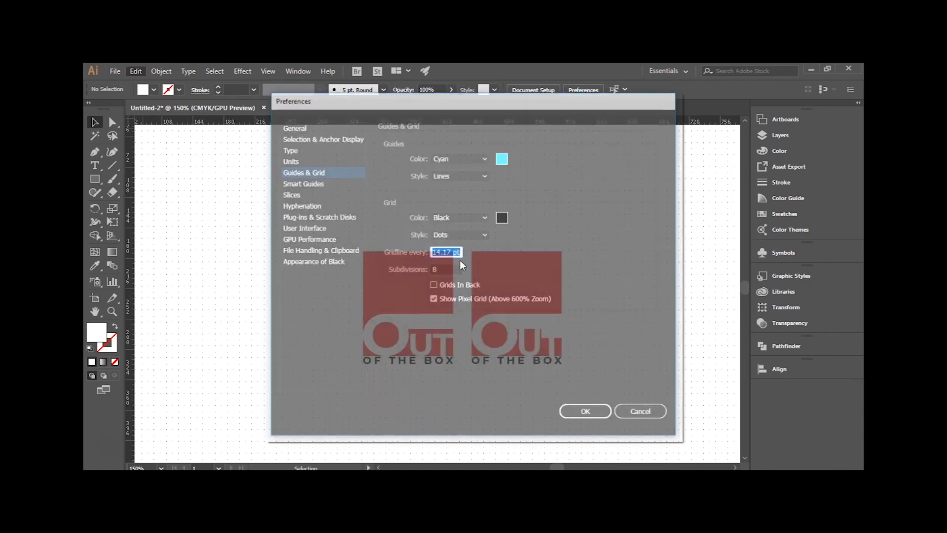
click(455, 234)
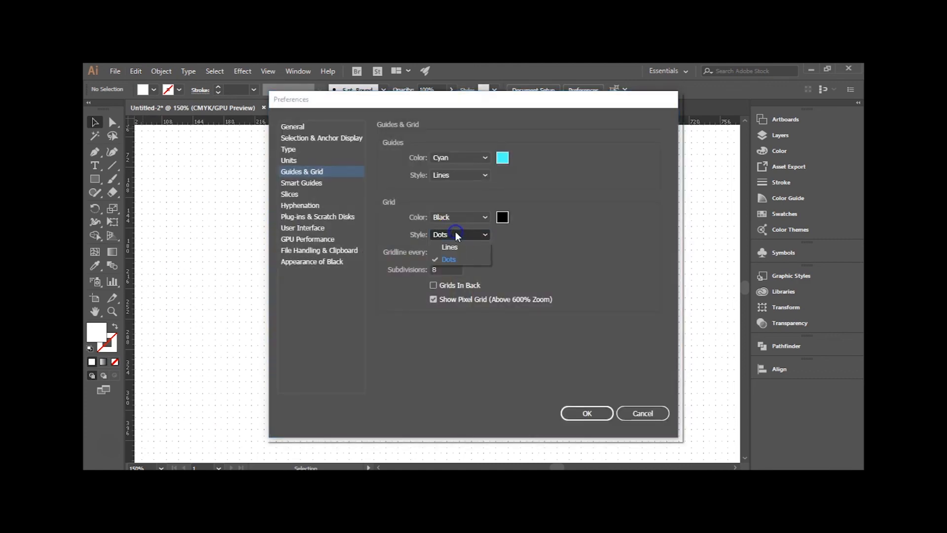
click(454, 244)
click(587, 414)
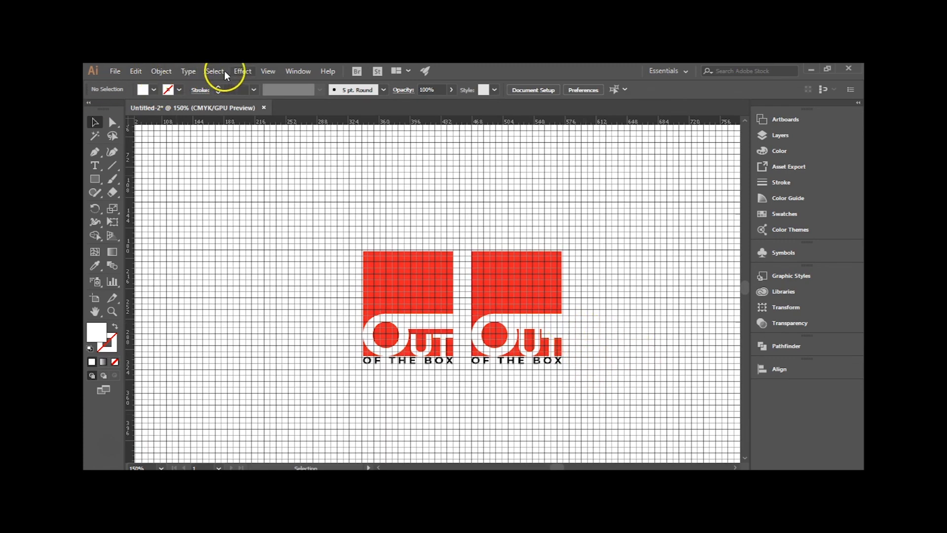
Step: Set the grid style back to Dots in the Guides & Grid preferences
click(137, 71)
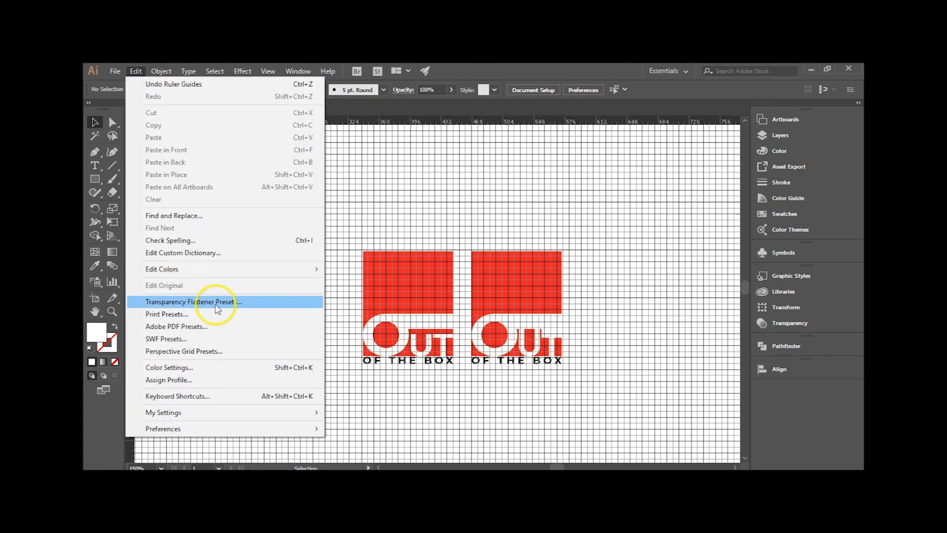
mouse_move(241, 427)
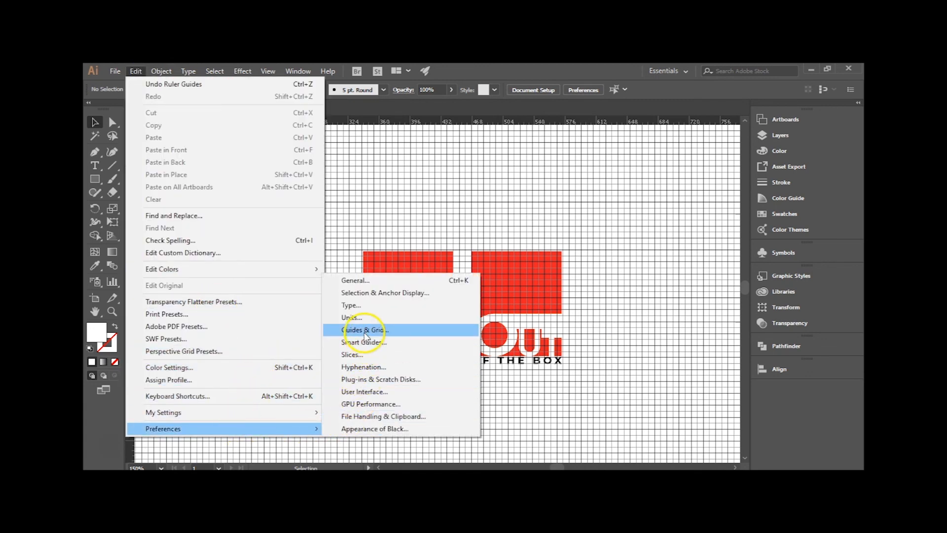
click(356, 329)
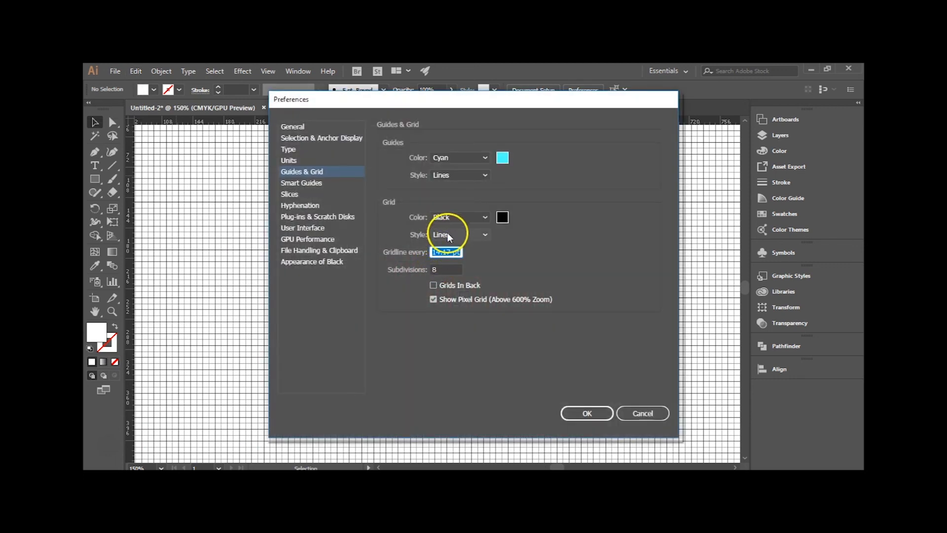
click(446, 237)
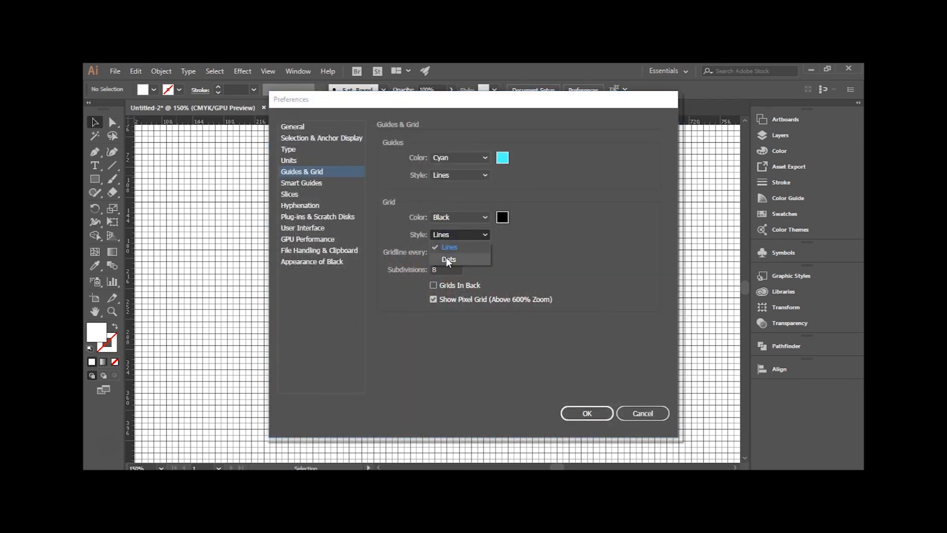
click(447, 259)
click(580, 418)
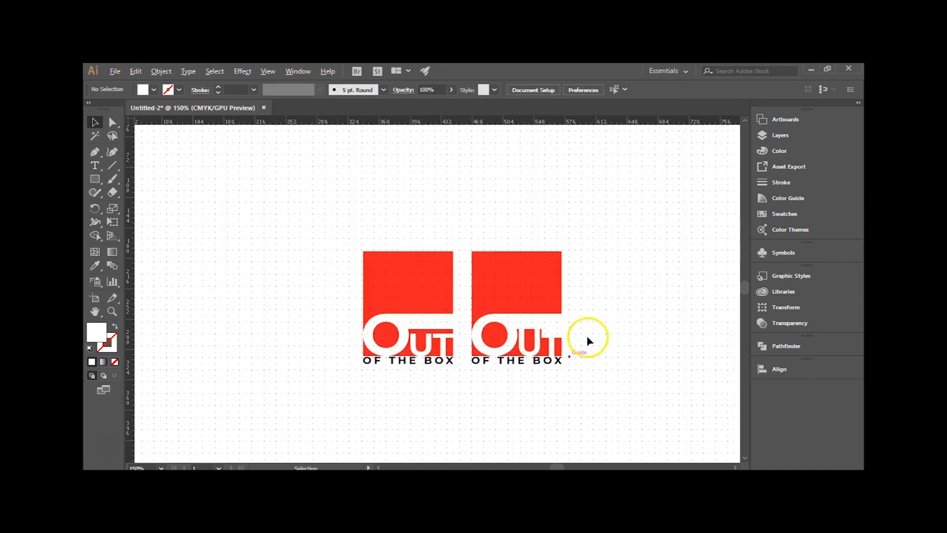
scroll(587, 339, up, 2)
drag(480, 305, 592, 306)
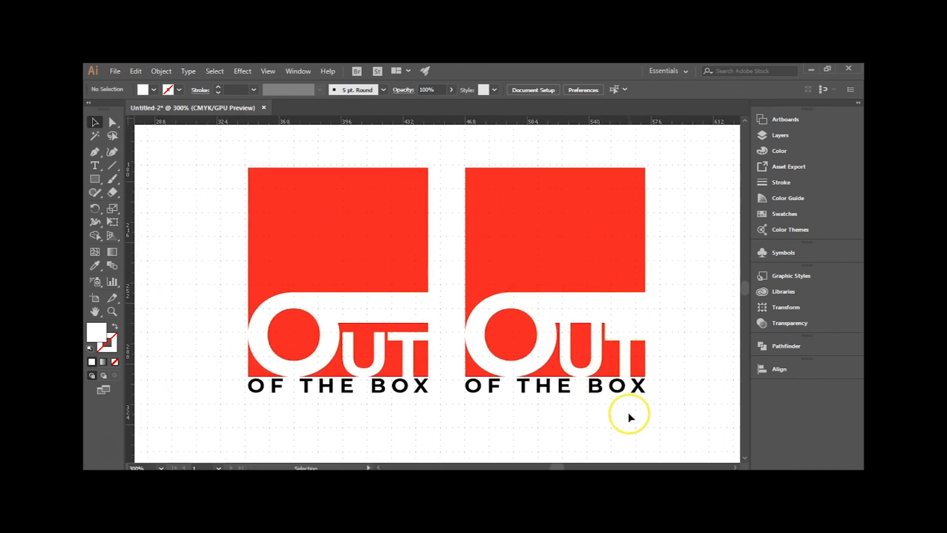